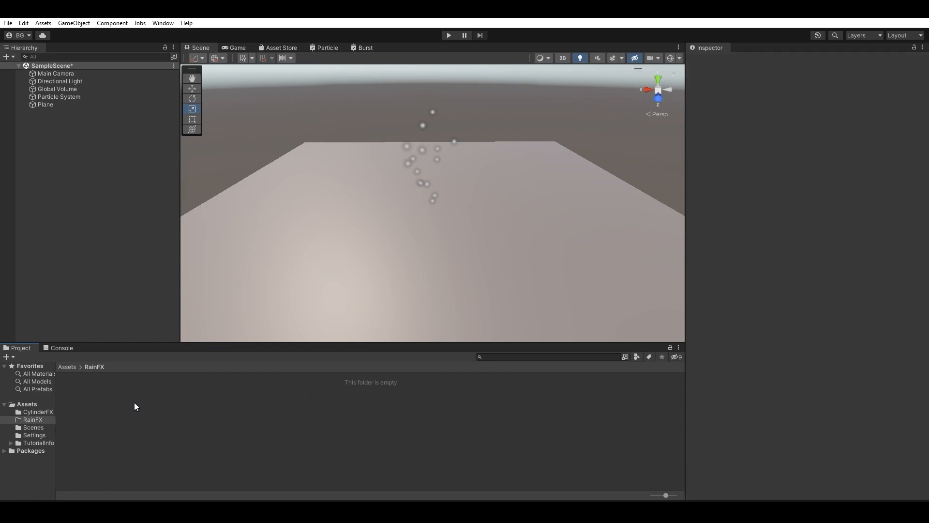
Create a new material named Raindrop in the RainFX folder.
right_click(179, 397)
mouse_move(284, 150)
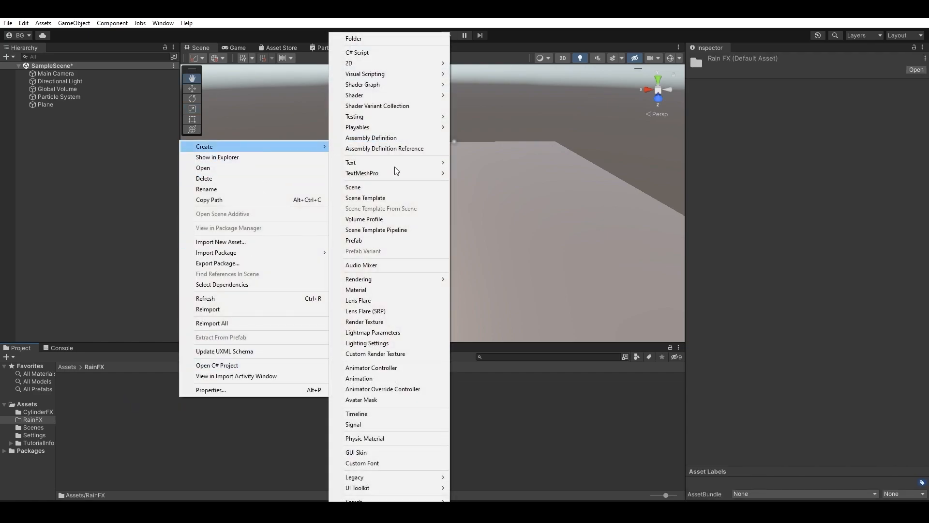
left_click(386, 290)
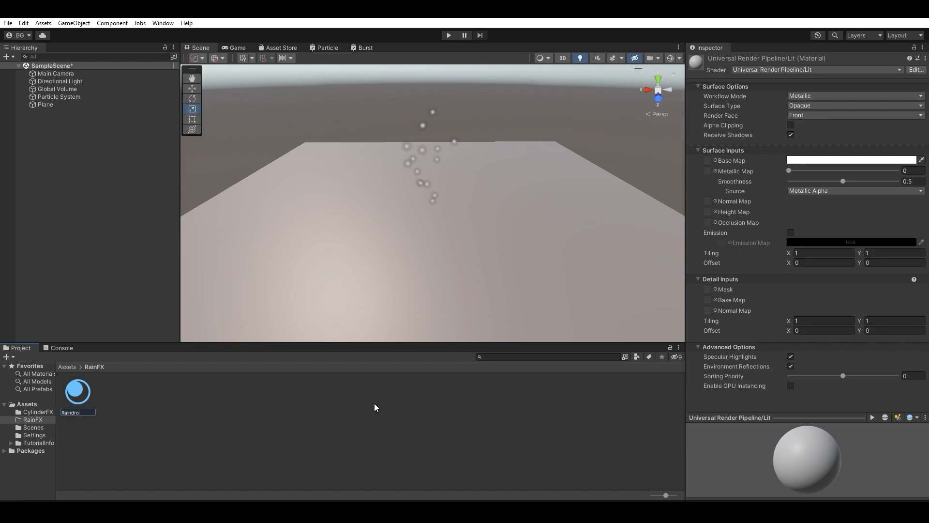
key("Return")
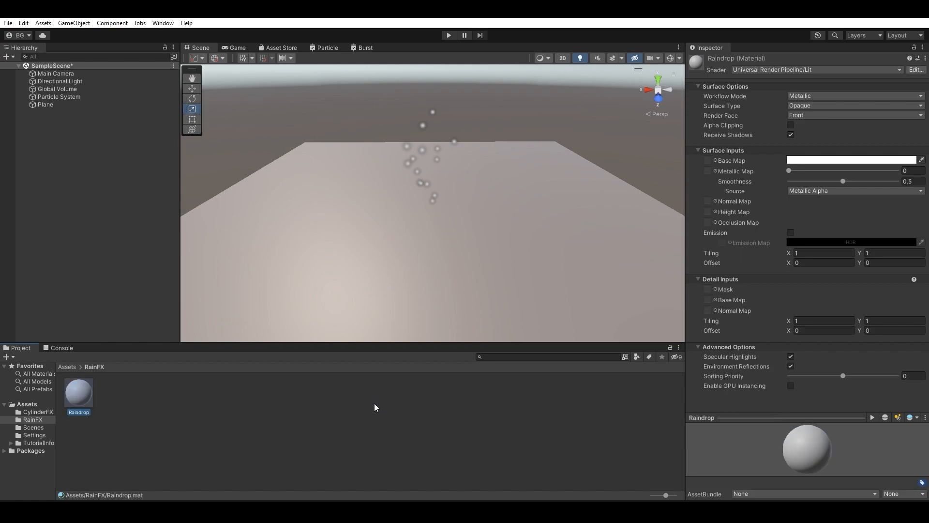
Switch the Raindrop material to the Shader Graphs/Particle shader and set its surface type to Transparent.
left_click(796, 72)
left_click(779, 169)
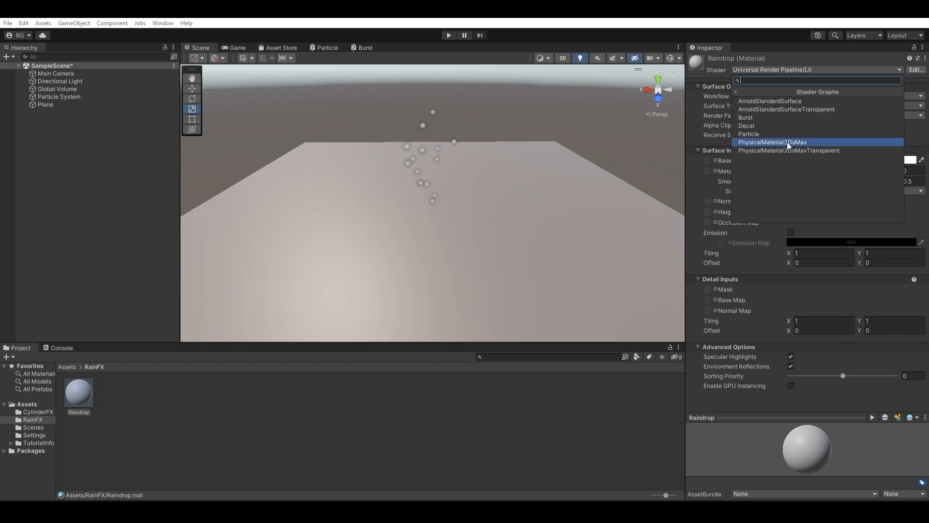
left_click(777, 133)
left_click(817, 94)
left_click(828, 115)
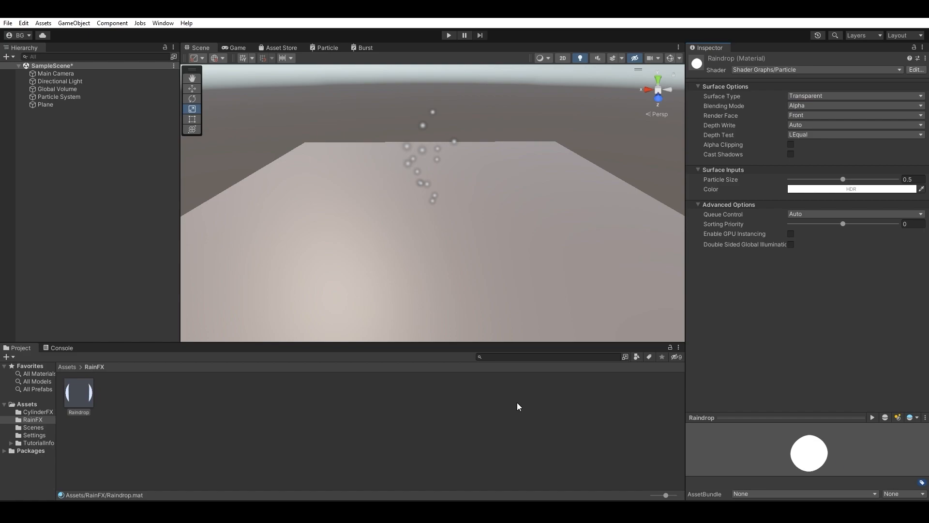
Apply the Raindrop material to the Particle System object and select that object.
left_click_drag(66, 159, 68, 98)
left_click(68, 98)
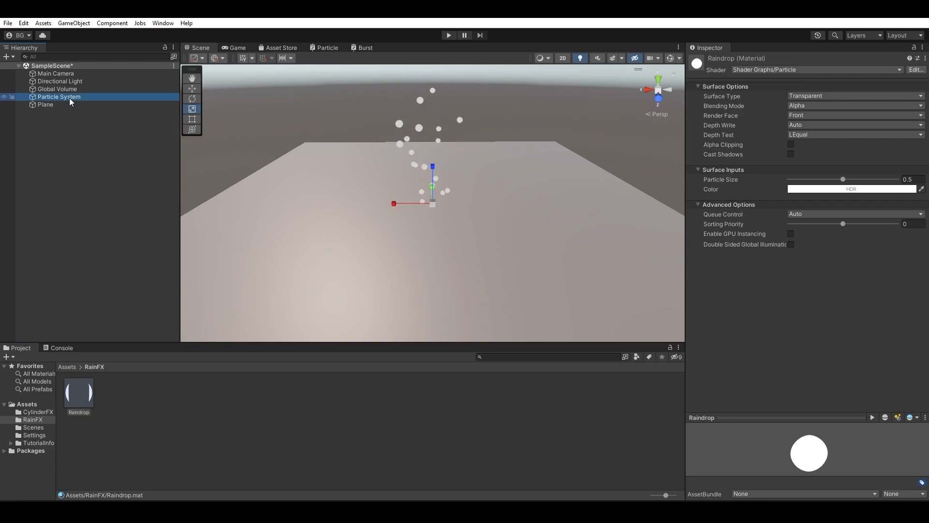
left_click_drag(278, 201, 487, 150, "alt")
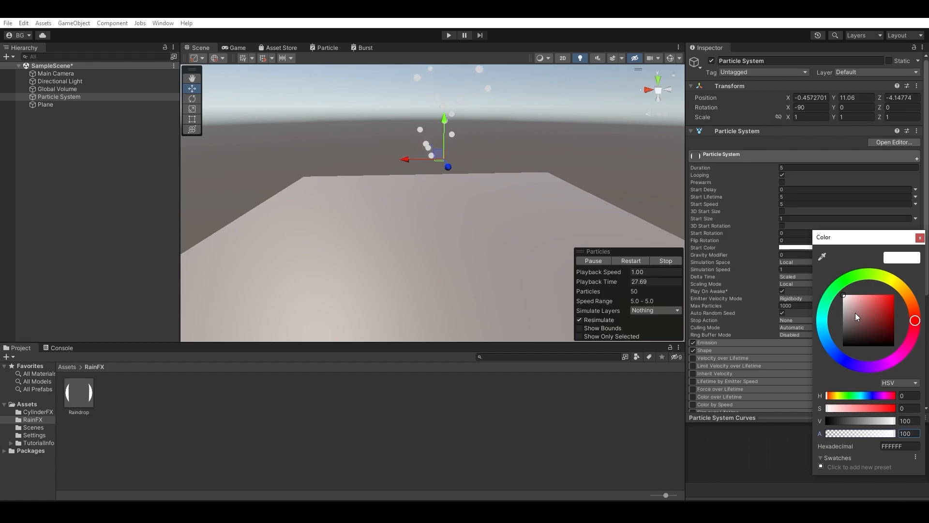
Set the particle system's start color to light cyan-blue, hexadecimal 64EAFF.
left_click(920, 237)
left_click(829, 248)
left_click_drag(854, 300, 875, 291)
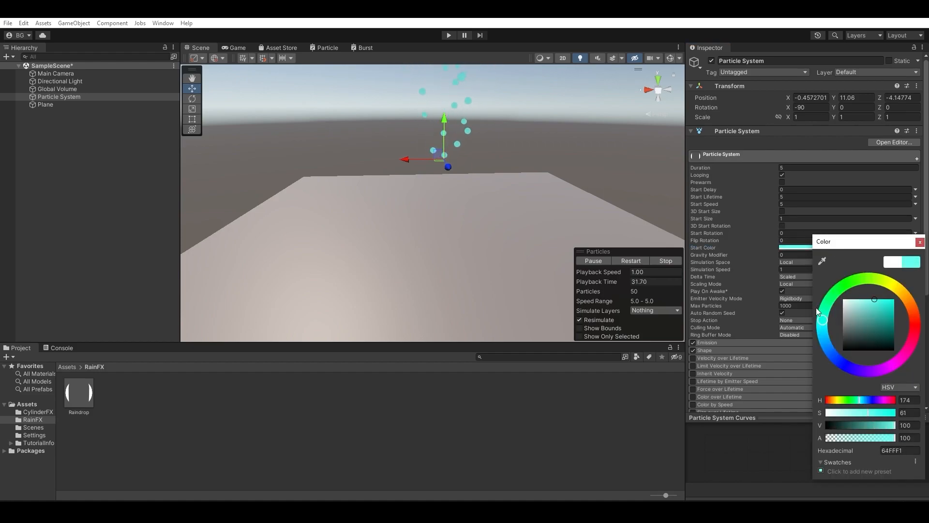
left_click_drag(823, 321, 824, 335)
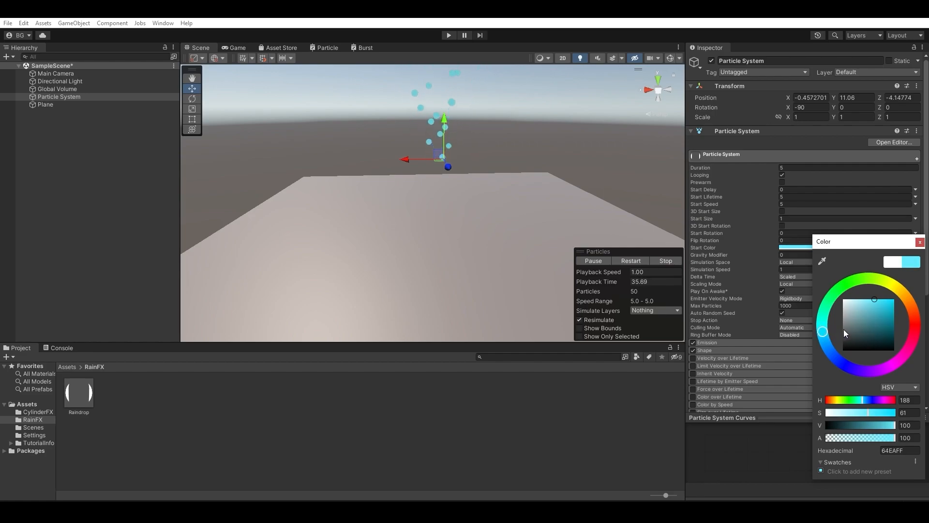
left_click(920, 242)
Change the render mode in the particle system's Renderer module to Stretched Billboard.
scroll(777, 298, "down", 5)
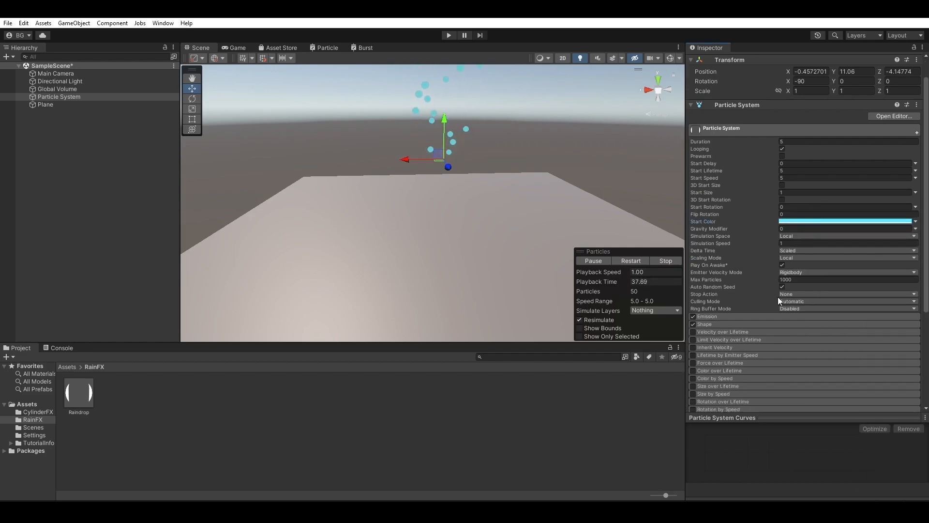
left_click(719, 348)
scroll(735, 314, "down", 2)
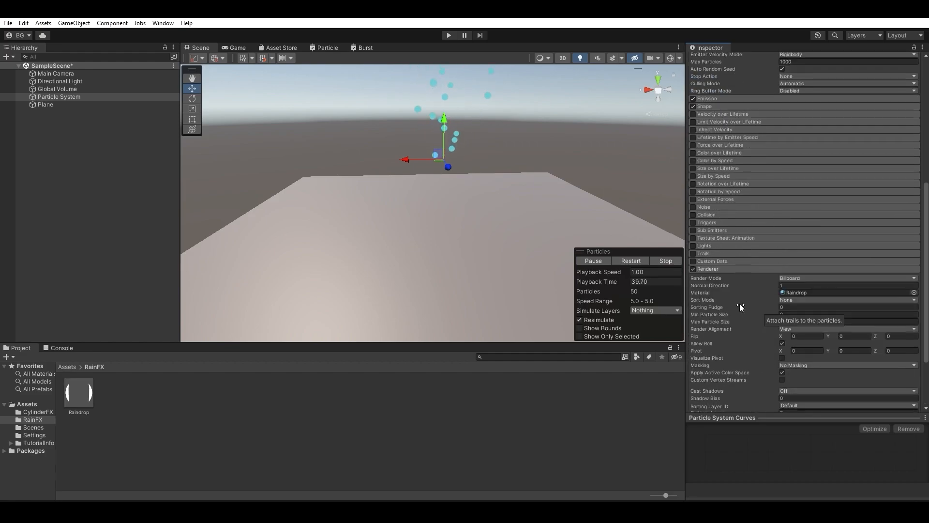
left_click(792, 277)
left_click(810, 299)
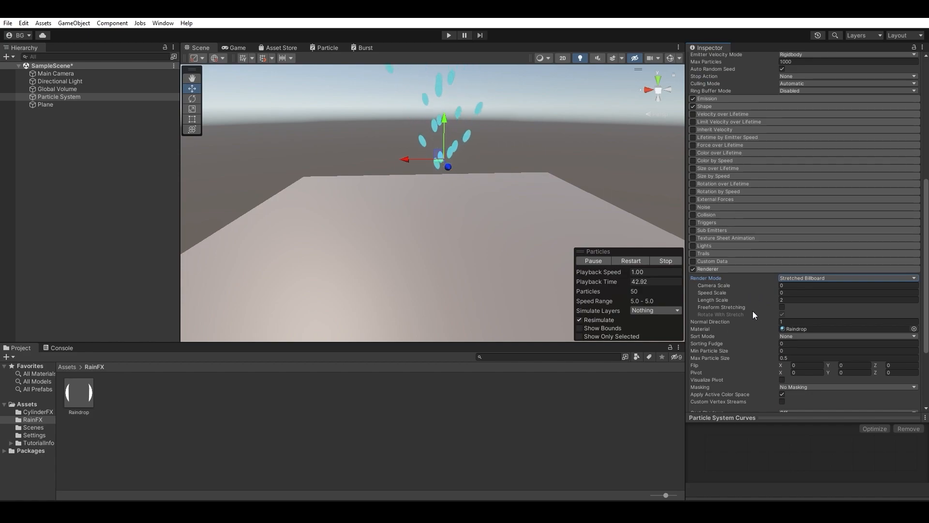
Set the particles' start size to 0.5 and increase the renderer's length scale to about 3.12.
scroll(742, 314, "up", 8)
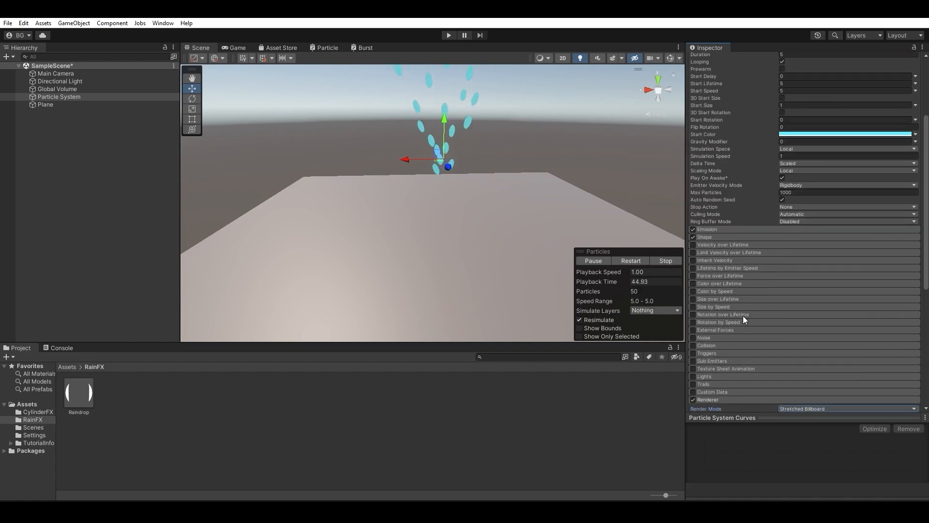
left_click(794, 219)
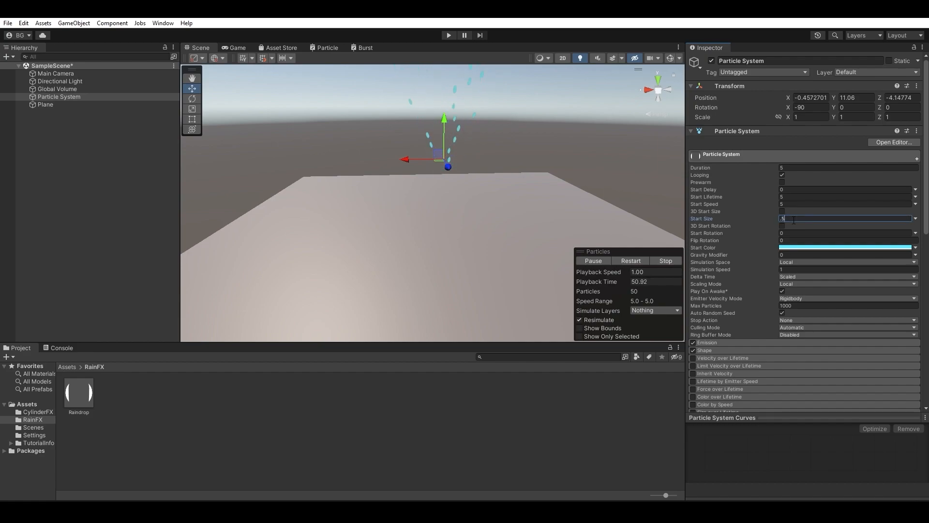
scroll(778, 263, "down", 10)
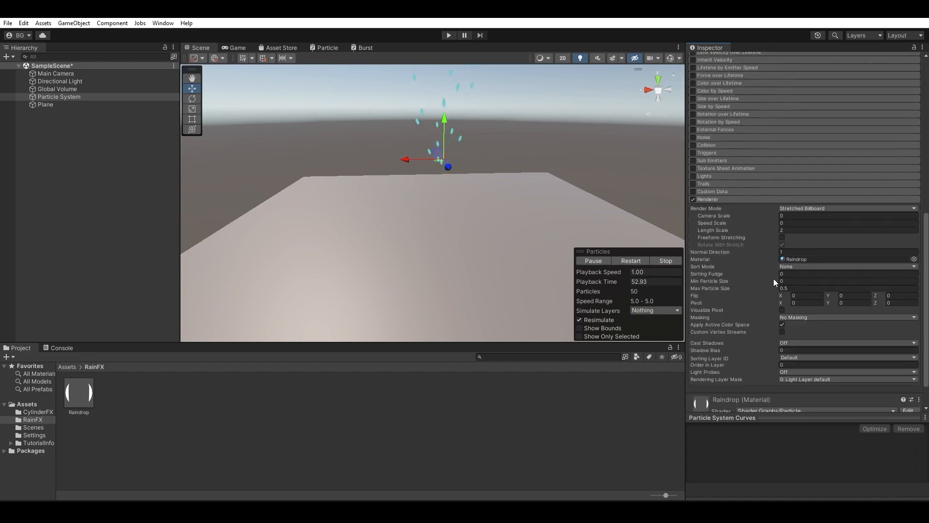
left_click(758, 205)
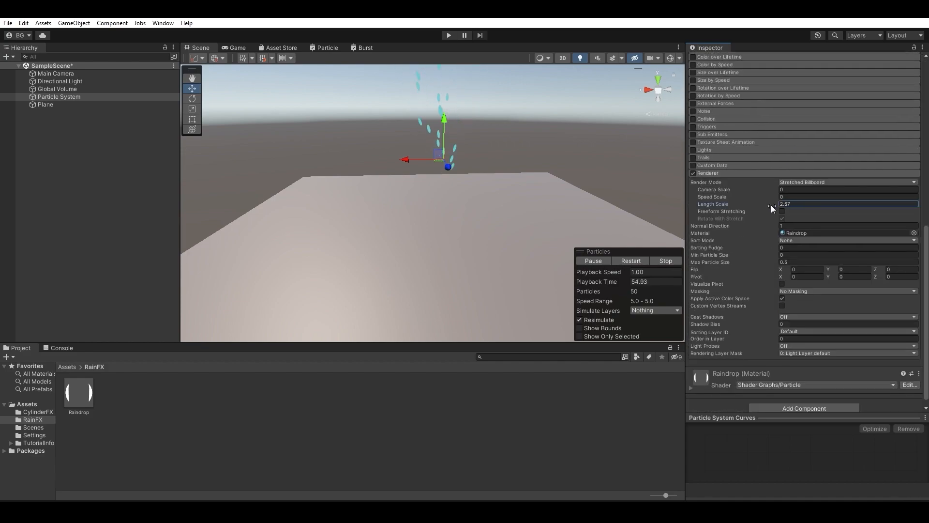
left_click_drag(487, 169, 523, 197, "alt")
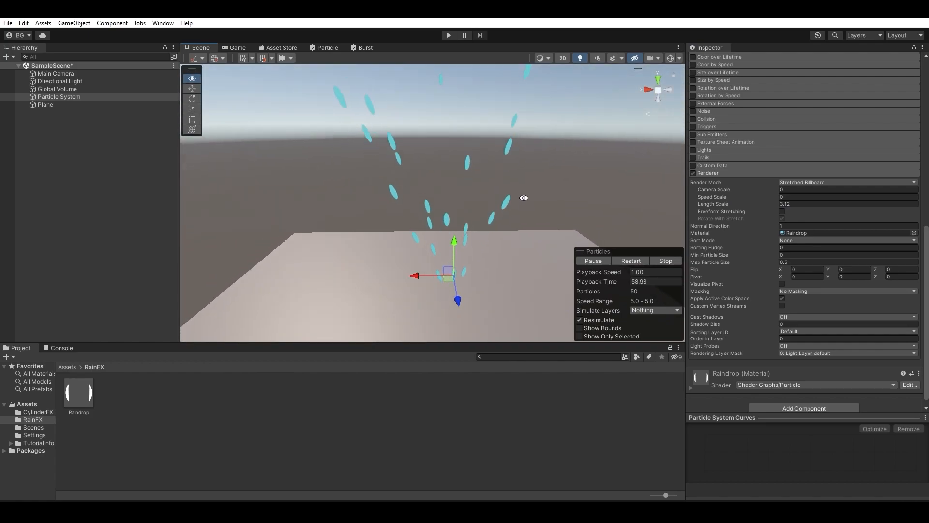
Change the particle system's emitter shape to Box in the Shape module.
scroll(800, 231, "up", 8)
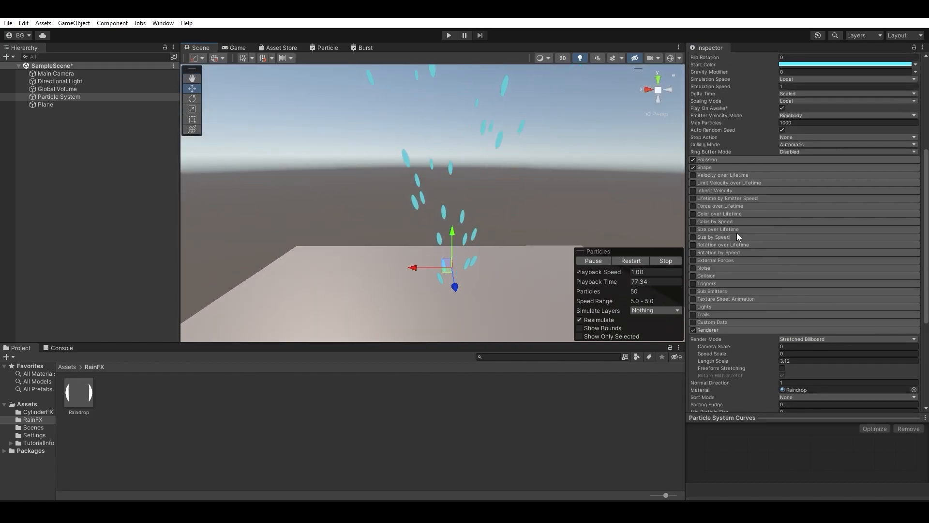
left_click(719, 221)
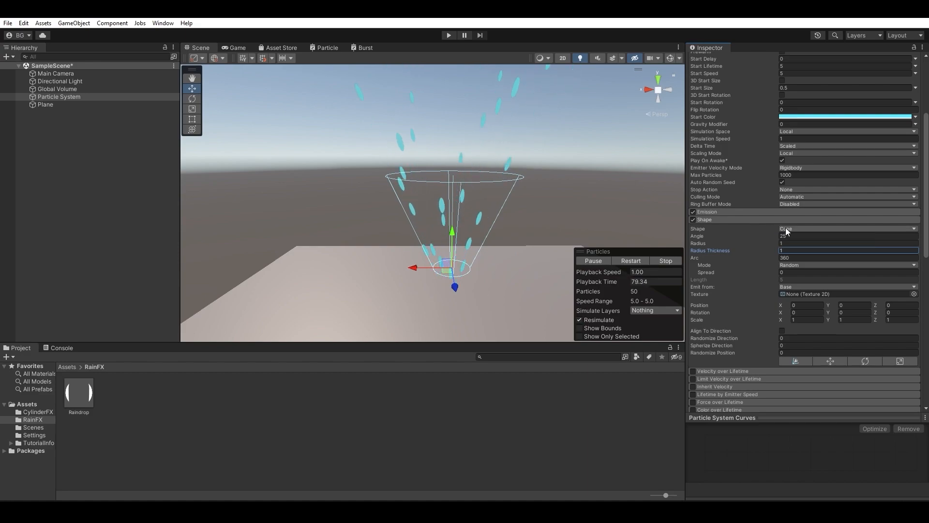
left_click(798, 228)
left_click(804, 280)
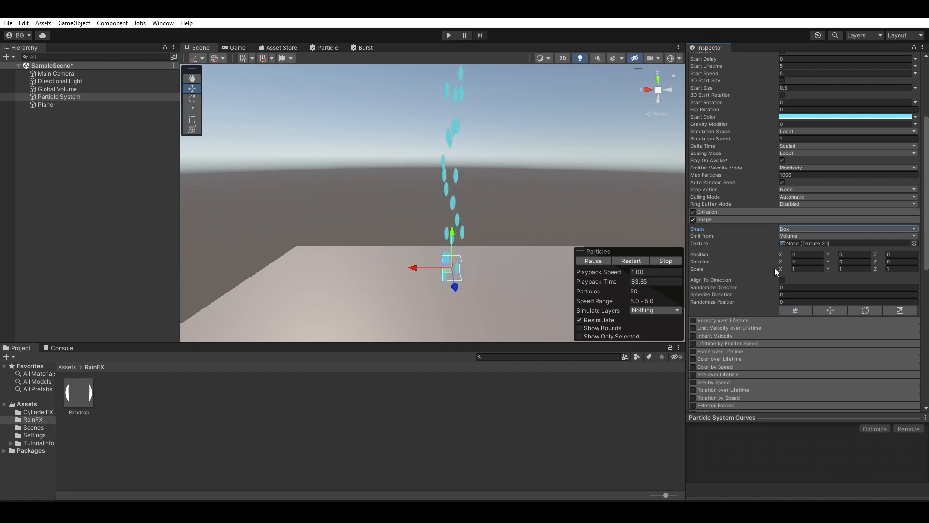
Stretch the box emitter freehand to an X scale of about 26.48 and widen it along Y.
left_click_drag(782, 270, 37, 277)
left_click_drag(417, 219, 382, 310, "alt")
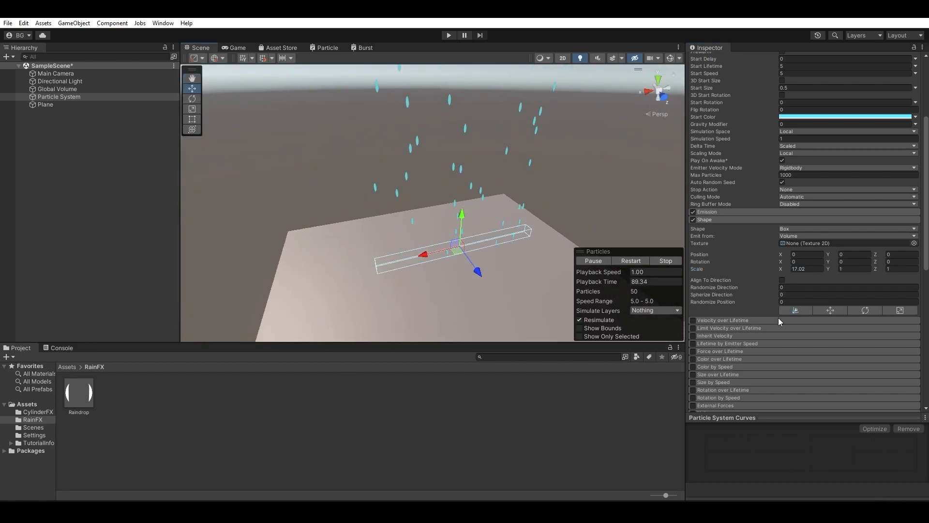
left_click(779, 271)
left_click_drag(779, 270, 6, 270)
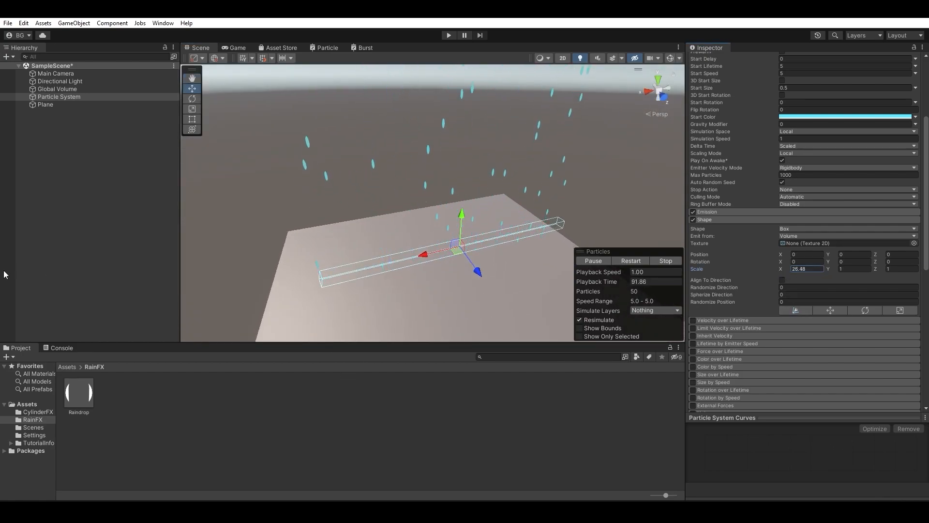
left_click_drag(368, 233, 474, 213, "alt")
left_click(819, 270)
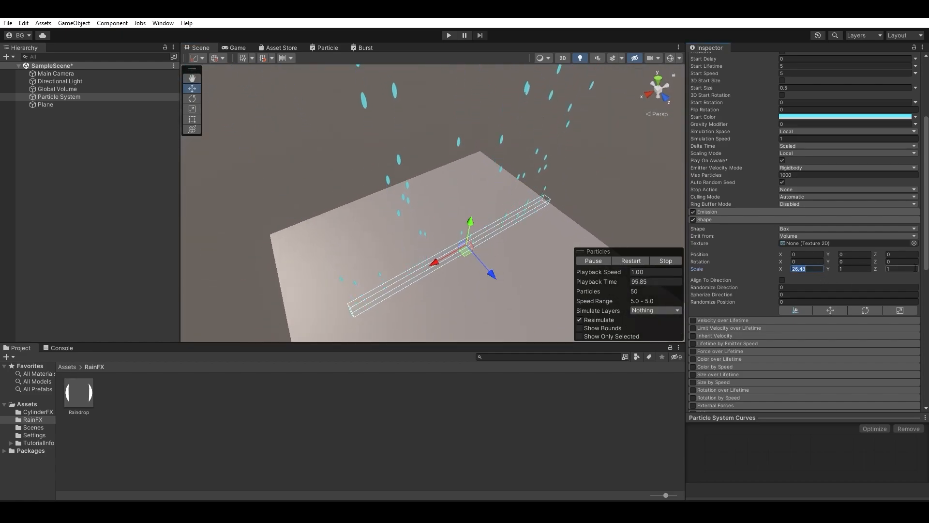
left_click_drag(834, 269, 6, 282)
Set the box emitter's X scale and Y scale to 25 each.
left_click_drag(348, 251, 513, 146, "alt")
left_click(804, 269)
type("25")
left_click(860, 269)
type("25")
Set the particles' start speed to 0 and the gravity modifier to 1 so they fall.
left_click_drag(476, 170, 495, 214, "alt")
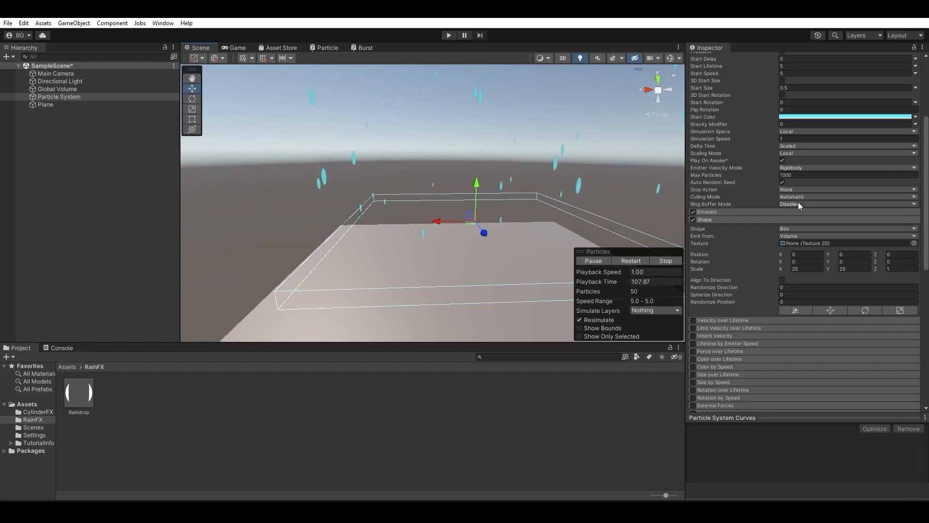
scroll(774, 206, "up", 5)
left_click(799, 205)
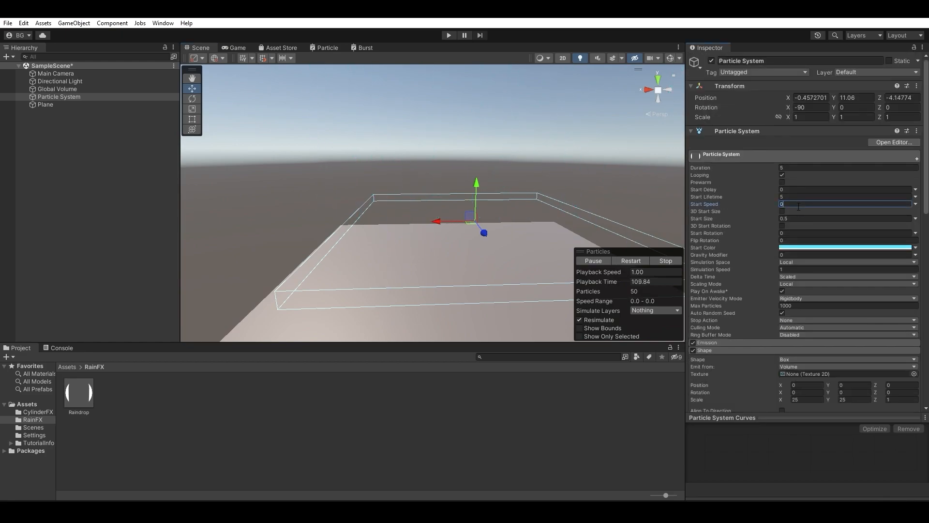
left_click(793, 252)
type("1")
Raise the Particle System to a Y position of about 22.86 and set its X and Z positions to 0.
left_click_drag(546, 170, 480, 89, "alt")
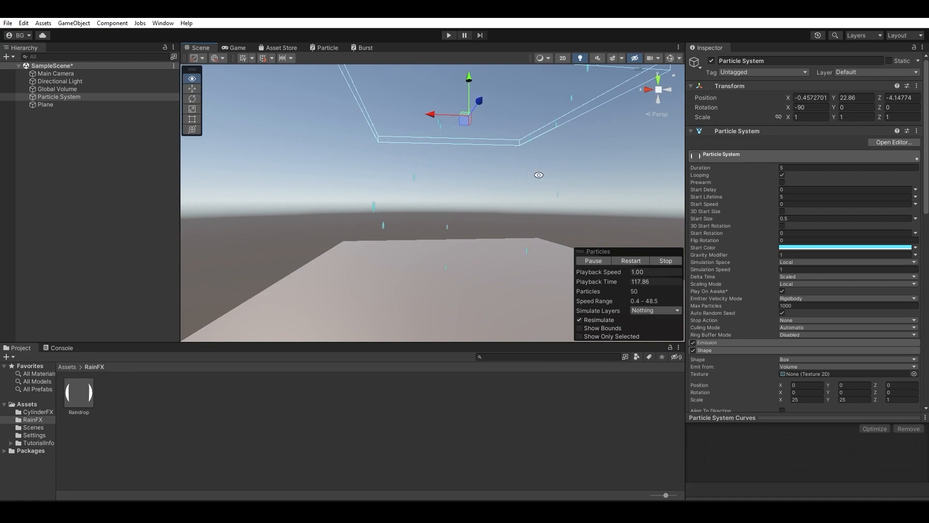
left_click(817, 97)
type("0")
key("Tab")
key("Tab")
type("0")
Set the Plane's X and Z positions to 0.
left_click(53, 105)
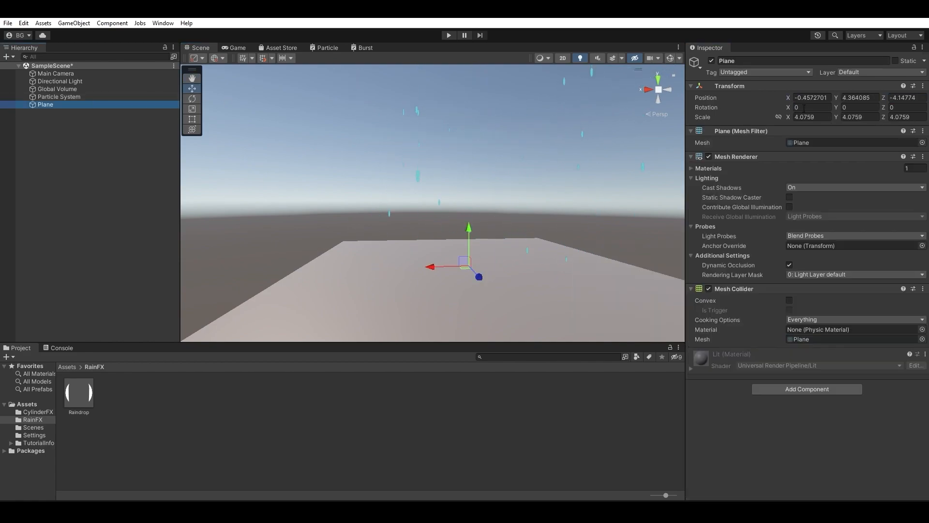
left_click(910, 97)
type("0")
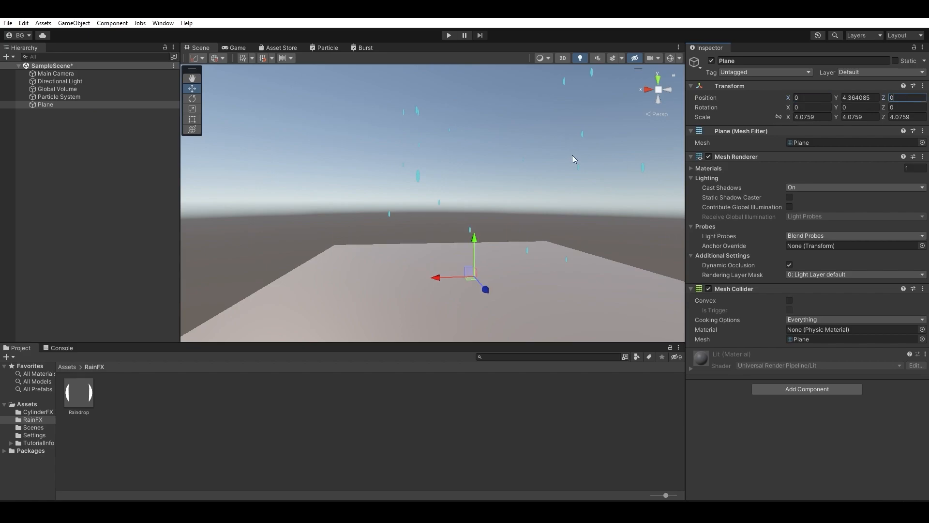
Increase the Particle System's gravity modifier to 3 for faster falling drops.
left_click_drag(577, 158, 579, 246, "alt")
left_click(109, 97)
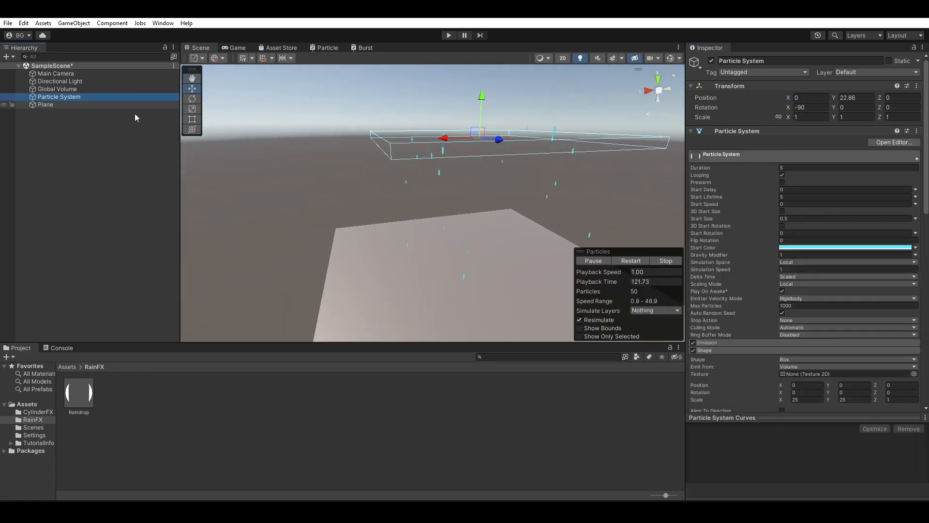
scroll(474, 157, "up", 3)
scroll(474, 157, "up", 2)
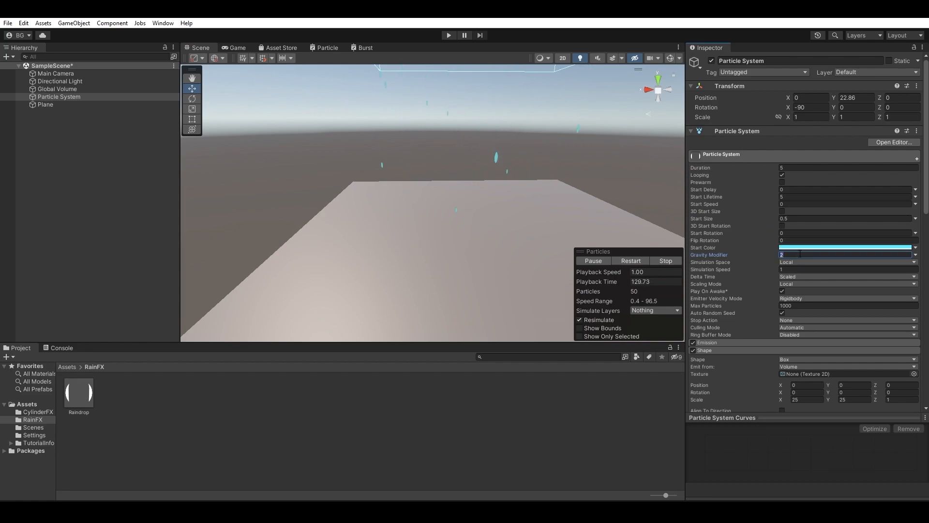
right_click_drag(568, 181, 543, 196)
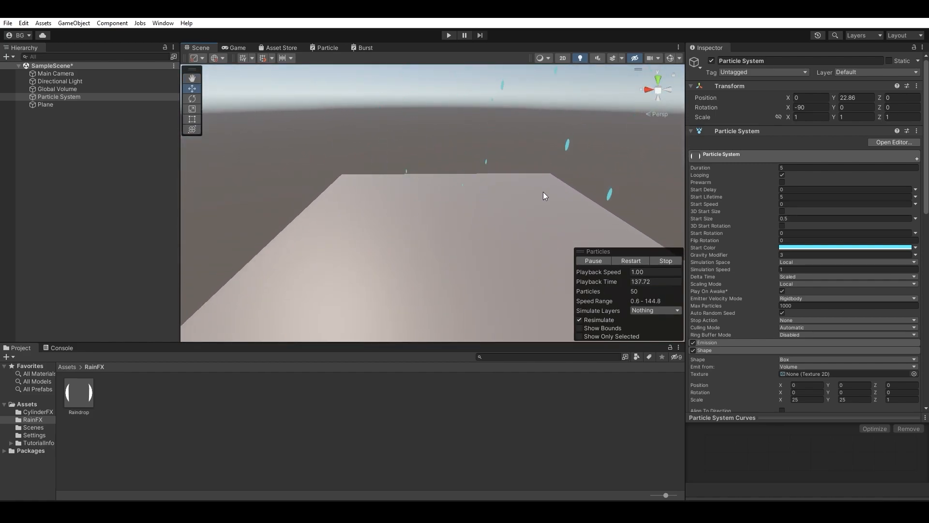
Create an empty scene object named RainFX.
left_click(88, 149)
right_click(87, 150)
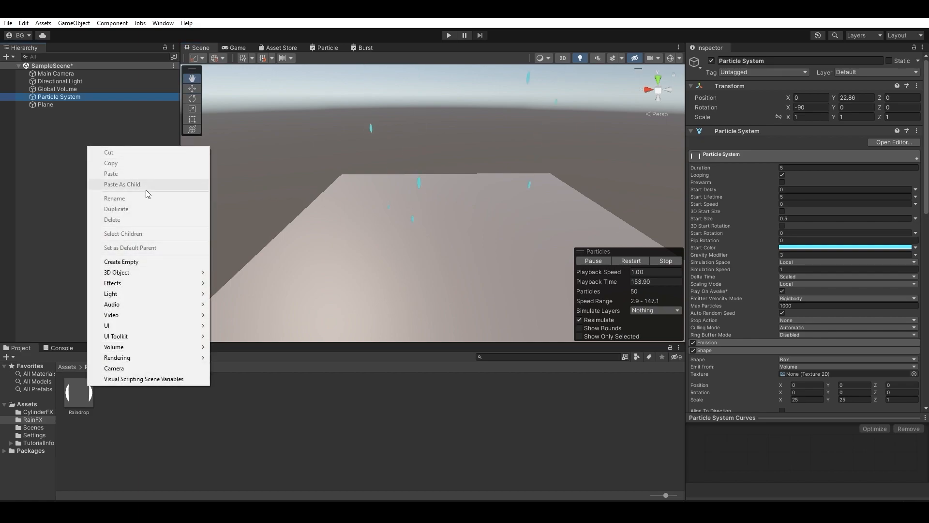
left_click(170, 261)
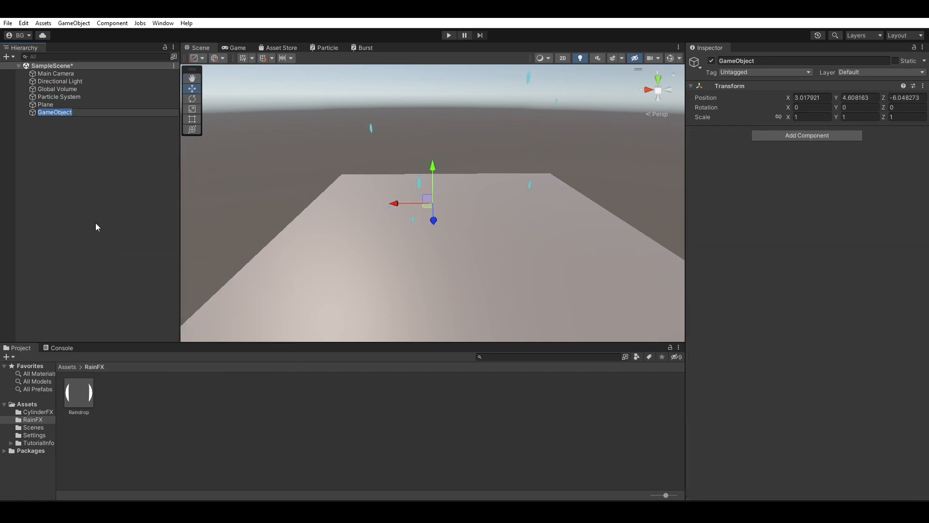
type("RainFX")
key("Return")
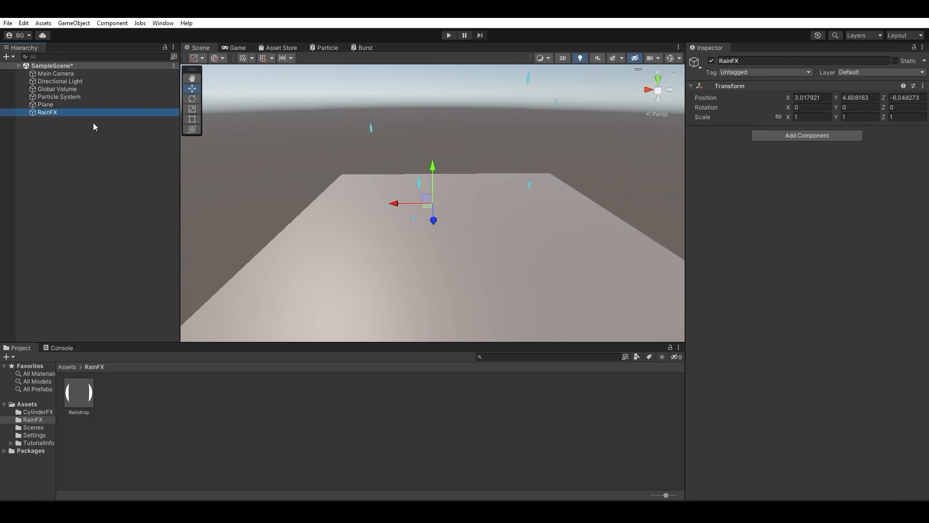
Set the RainFX object's X, Y and Z positions to 0 and make the Particle System its child.
left_click(63, 98)
left_click(65, 112)
left_click(808, 98)
type("0")
left_click(905, 98)
type("0")
left_click(858, 97)
type("0")
left_click(71, 100)
left_click_drag(55, 98, 75, 113)
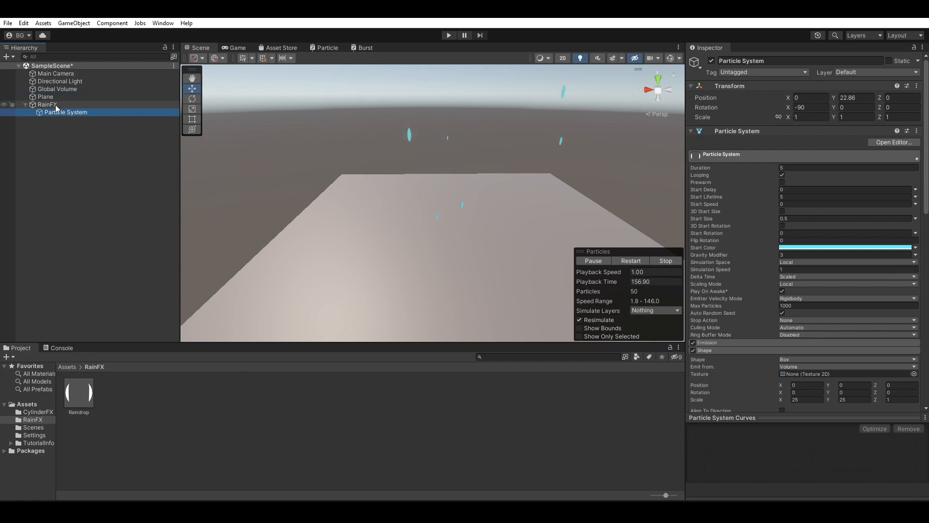
Rename the Particle System under RainFX to RainDrops.
left_click(55, 104)
left_click(58, 110)
left_click_drag(490, 190, 430, 175, "alt")
left_click(83, 113)
left_click(95, 113)
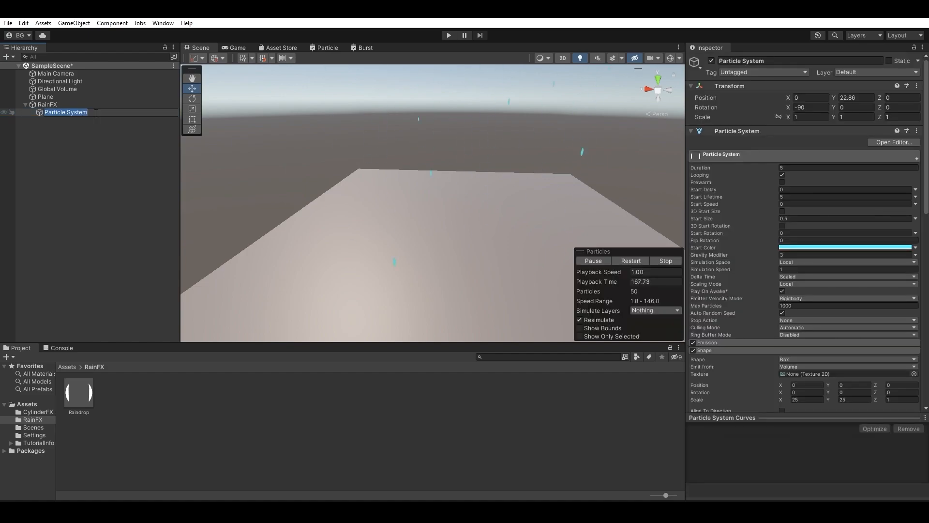
type("R")
key("Return")
left_click(83, 134)
Duplicate the RainDrops particle system and name the copy Splatter.
left_click(70, 112)
key("ctrl+d")
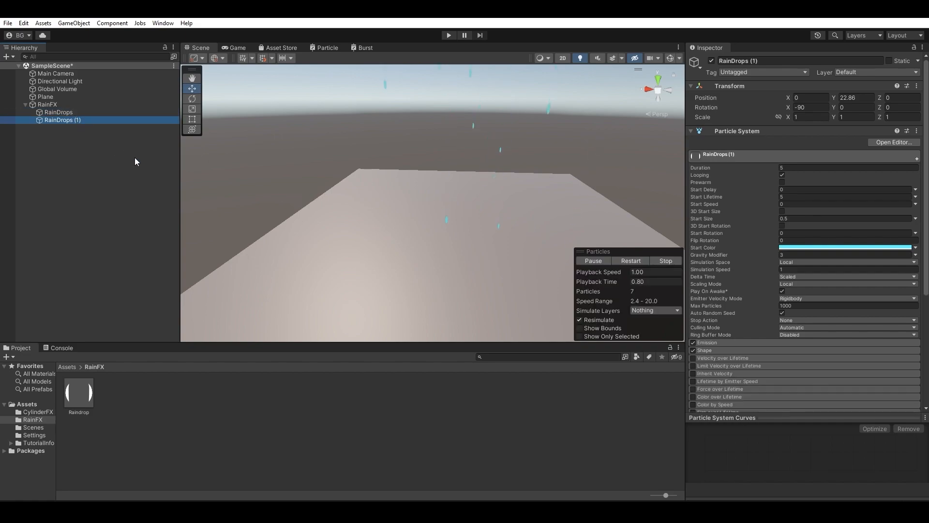
key("F2")
type("S")
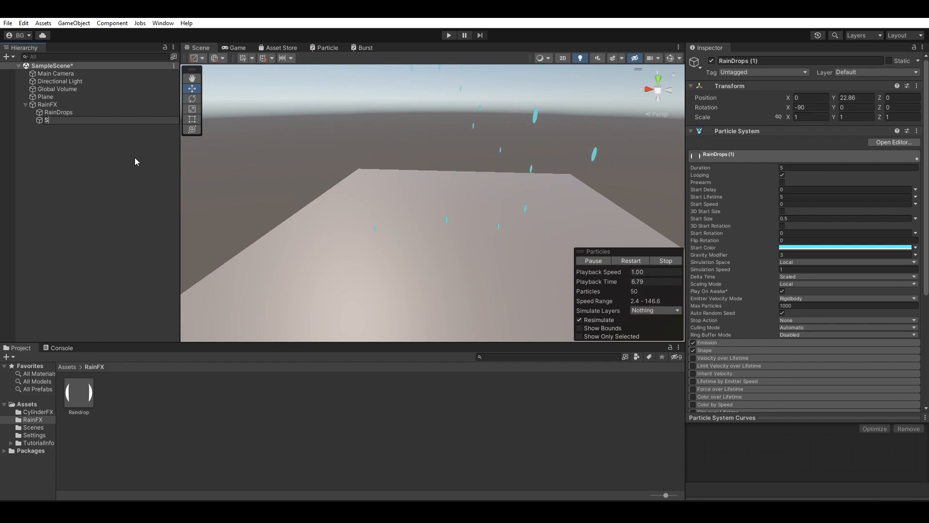
type("platter")
key("Return")
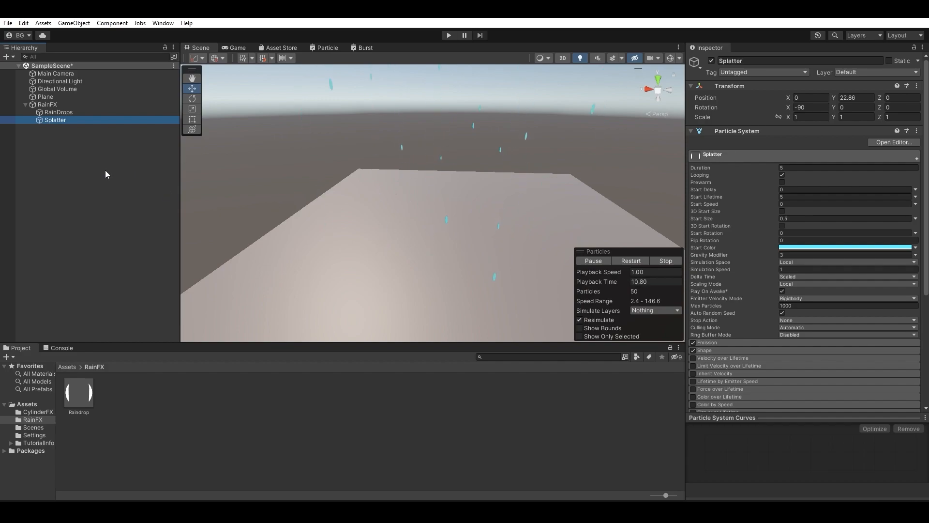
Change the Splatter emitter's shape to Hemisphere and set its shape scale to 1 in X and Y.
scroll(750, 243, "down", 5)
left_click(729, 222)
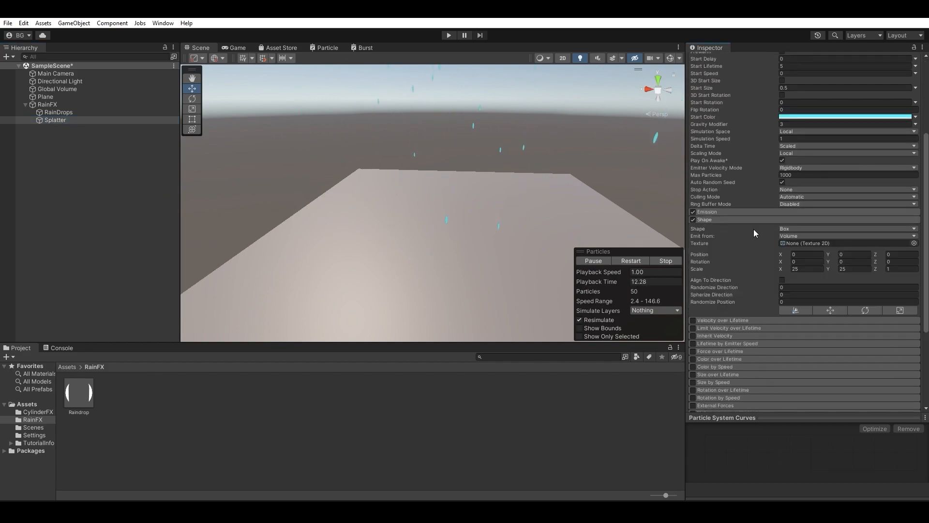
left_click(794, 229)
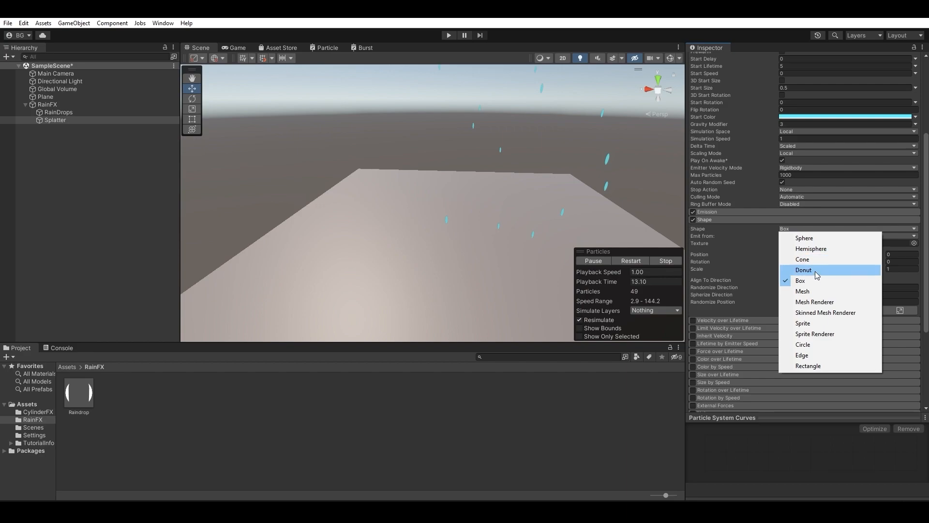
left_click(812, 248)
scroll(583, 211, "down", 2)
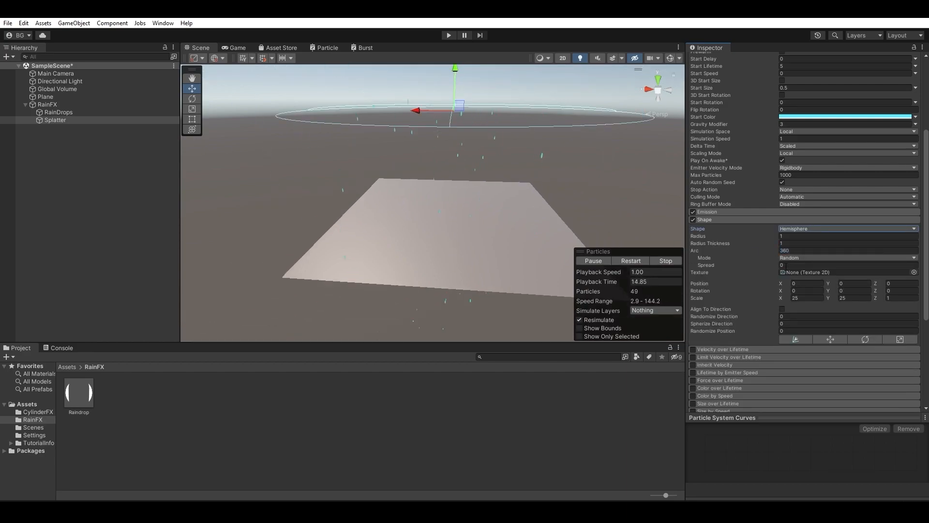
left_click(805, 296)
type("1")
left_click(858, 296)
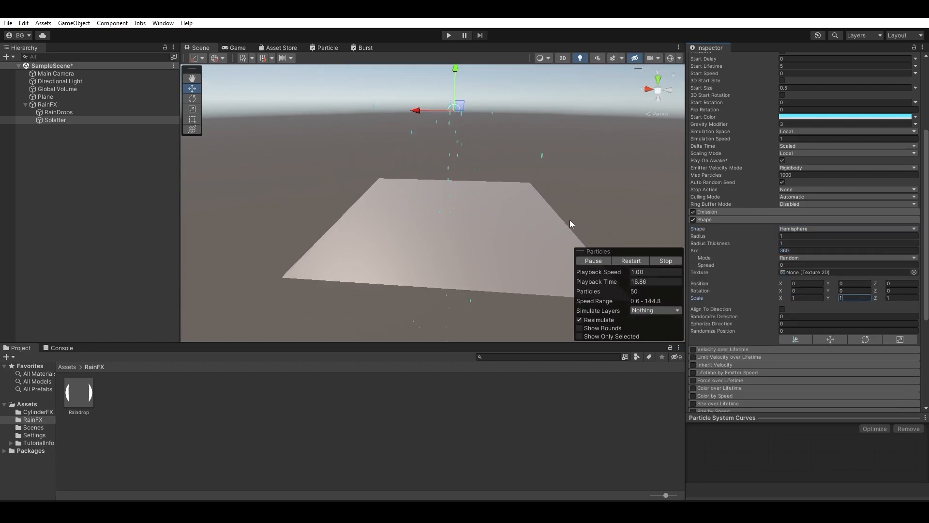
Lower the Splatter object toward the ground and set its Y position to 0.
scroll(533, 200, "up", 2)
scroll(524, 209, "up", 2)
left_click_drag(524, 209, 480, 137, "alt")
left_click_drag(453, 104, 449, 213)
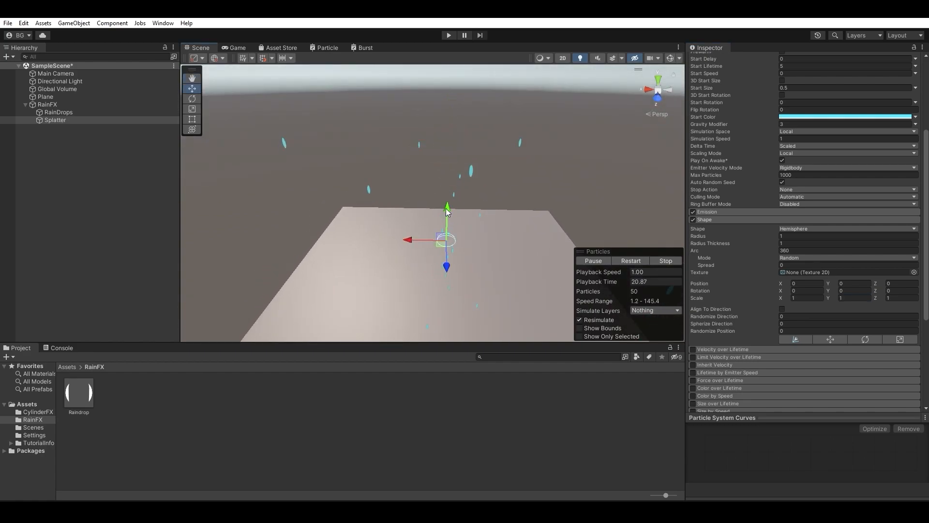
scroll(787, 184, "up", 5)
type("0")
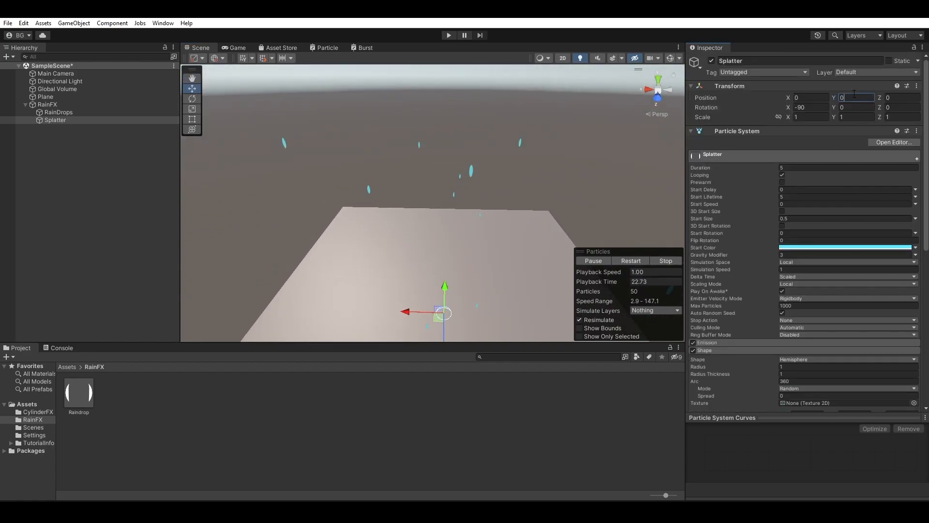
Set the Plane's Y position to -0.2 so it sits just below the splatter.
left_click_drag(478, 268, 490, 205, "alt")
left_click(70, 98)
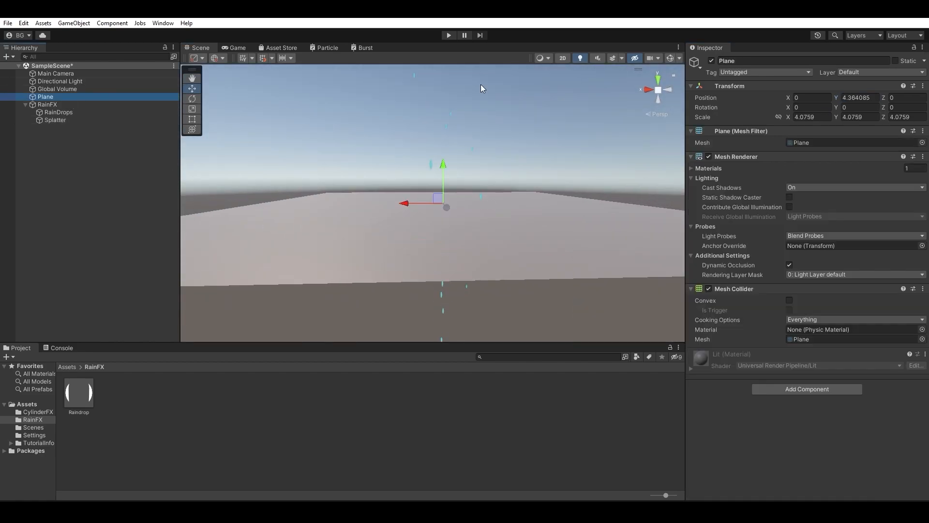
left_click(862, 96)
type("-.2")
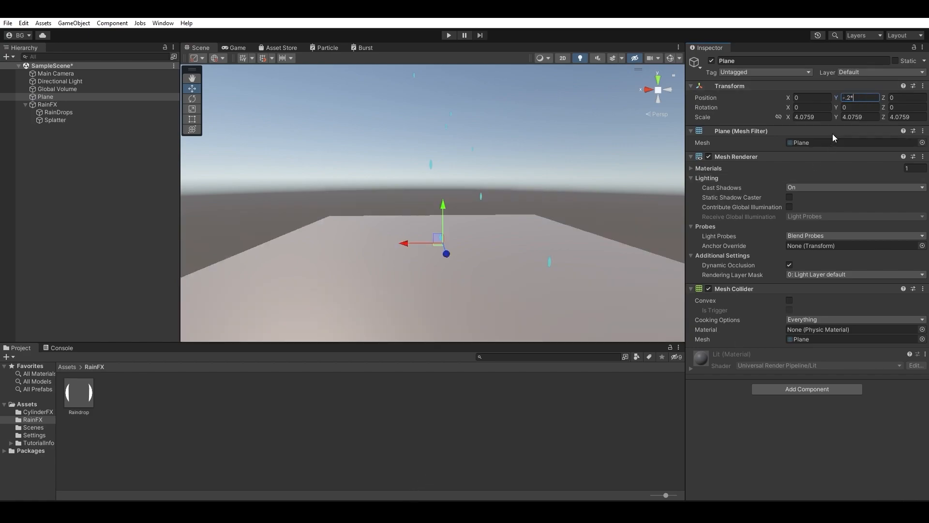
left_click(561, 424)
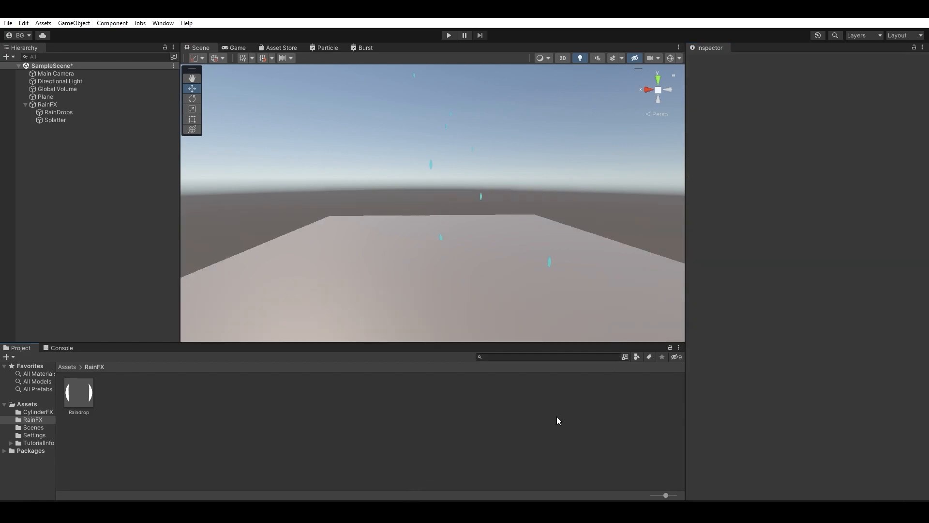
Set Splatter's gravity modifier to 1 and its start speed to 10.
left_click(79, 119)
left_click_drag(463, 203, 487, 217, "alt")
left_click(797, 255)
type("1")
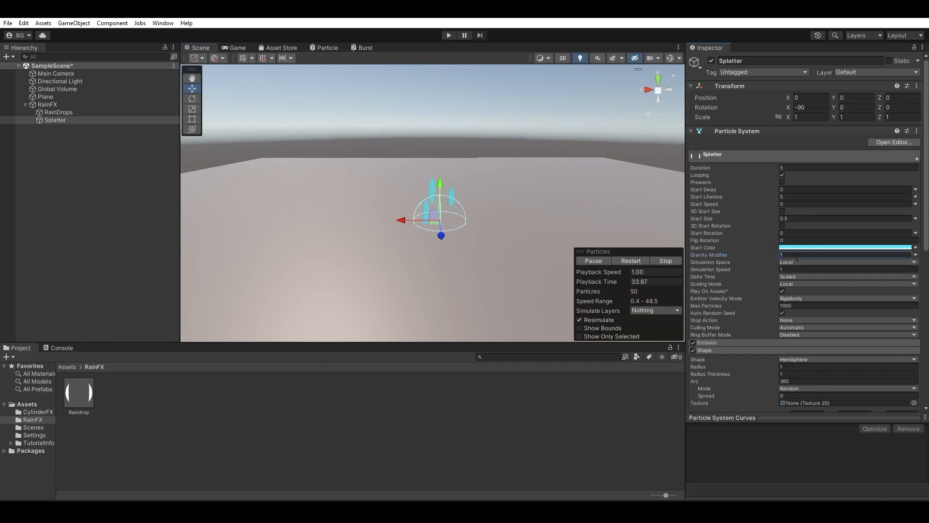
left_click(793, 205)
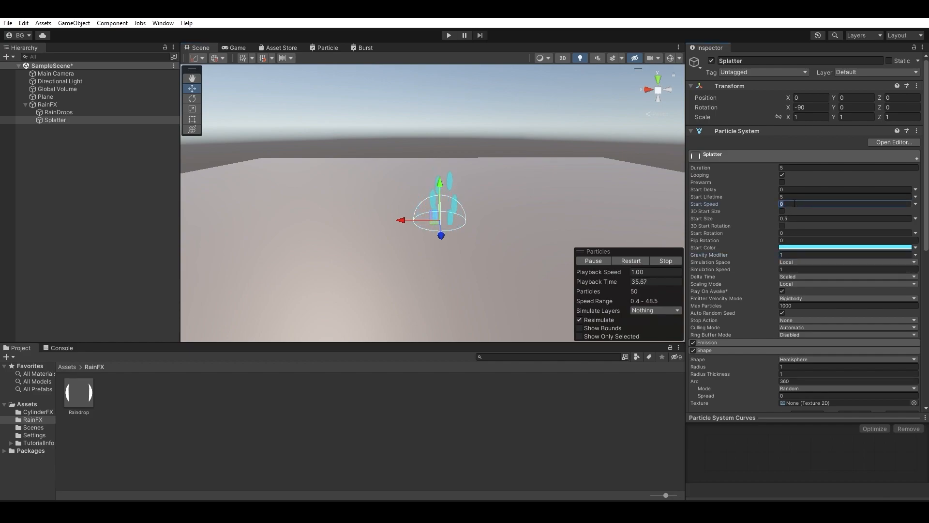
type("10")
mouse_move(495, 237)
left_mouse_down("alt")
mouse_move(484, 282)
mouse_move(498, 228)
left_mouse_up("alt")
mouse_move(498, 228)
right_mouse_down("alt")
mouse_move(492, 223)
mouse_move(498, 239)
right_mouse_up("alt")
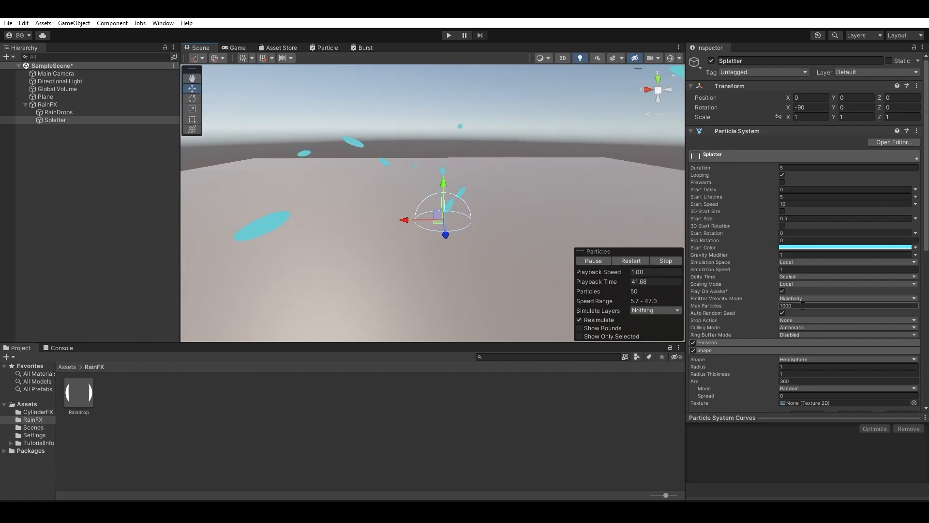
Set Splatter's emission rate over time to 0 and add a burst with a count of 3.
scroll(711, 306, "down", 3)
left_click(711, 292)
left_click(791, 300)
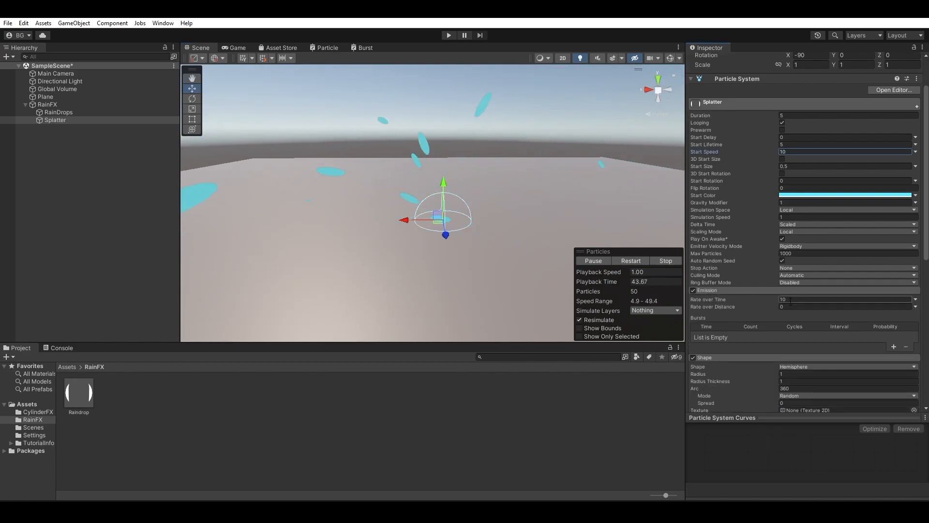
type("0")
left_click(894, 346)
left_click(759, 337)
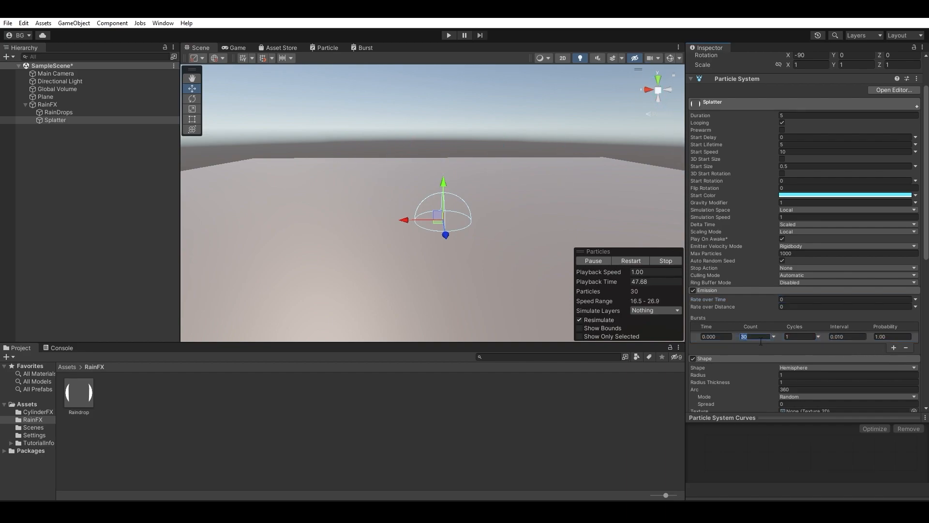
type("3")
Set the arc mode of Splatter's shape to Burst Spread and replay the particle preview.
scroll(755, 291, "down", 3)
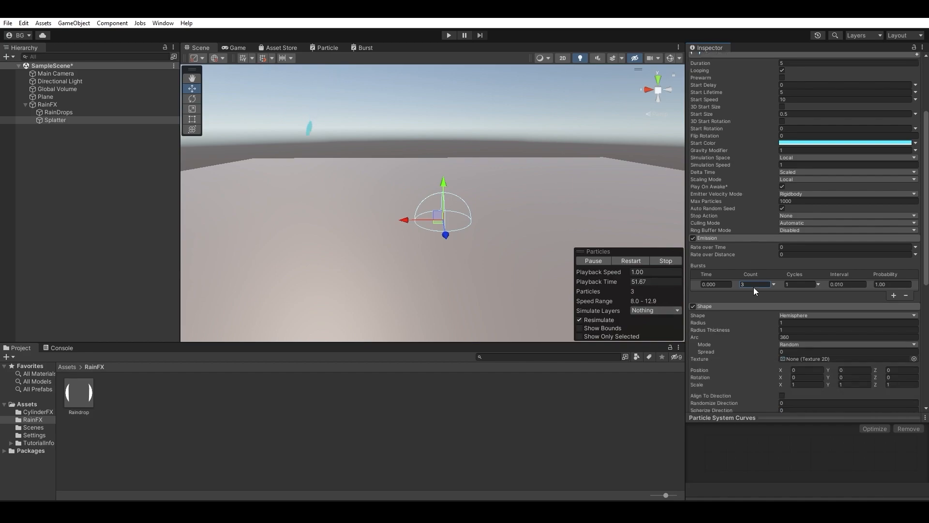
scroll(767, 284, "down", 3)
left_click(791, 267)
left_click(803, 307)
left_click(627, 260)
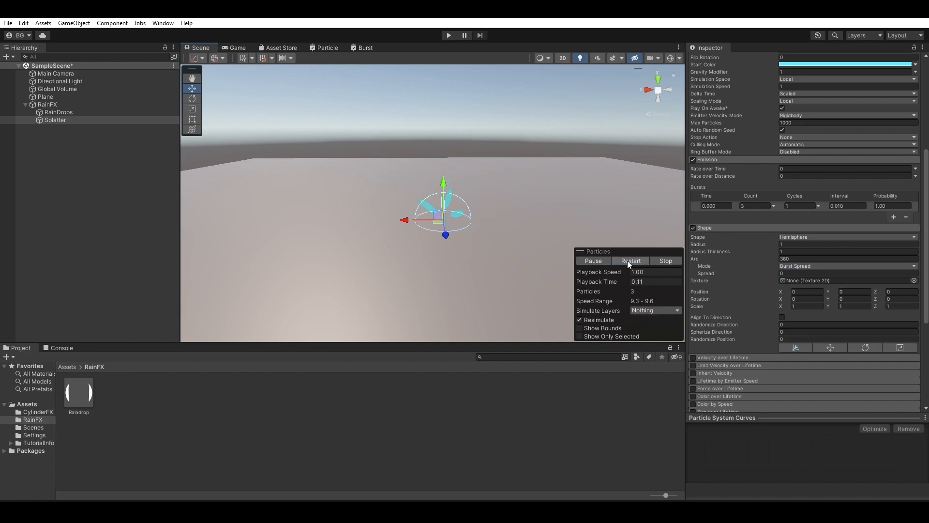
left_click(604, 262)
Reduce the radius of Splatter's shape to 0.0001 and replay the burst to check it.
left_click_drag(711, 245, 661, 249)
left_click(622, 262)
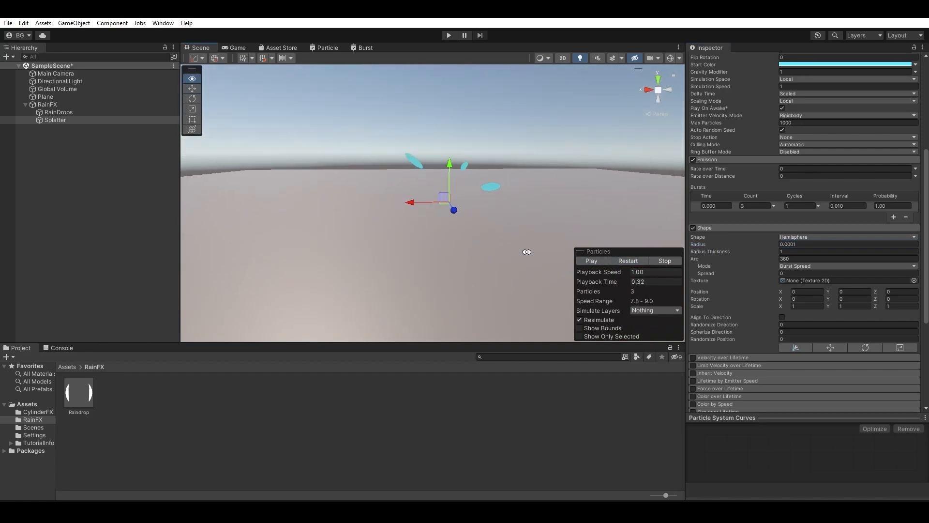
left_click(591, 261)
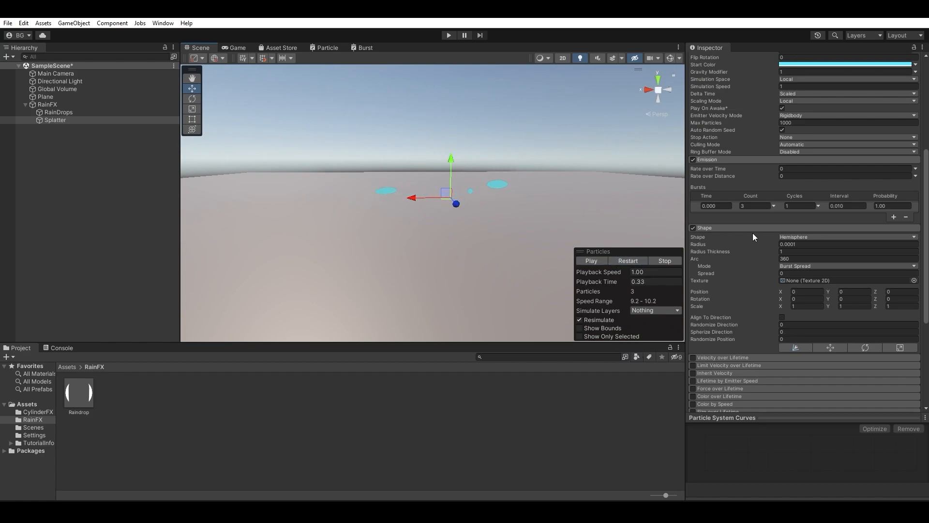
left_click_drag(579, 224, 586, 247, "alt")
left_click(595, 260)
left_click(600, 259)
Switch Splatter's emission shape to Cone and replay the burst.
left_click(797, 238)
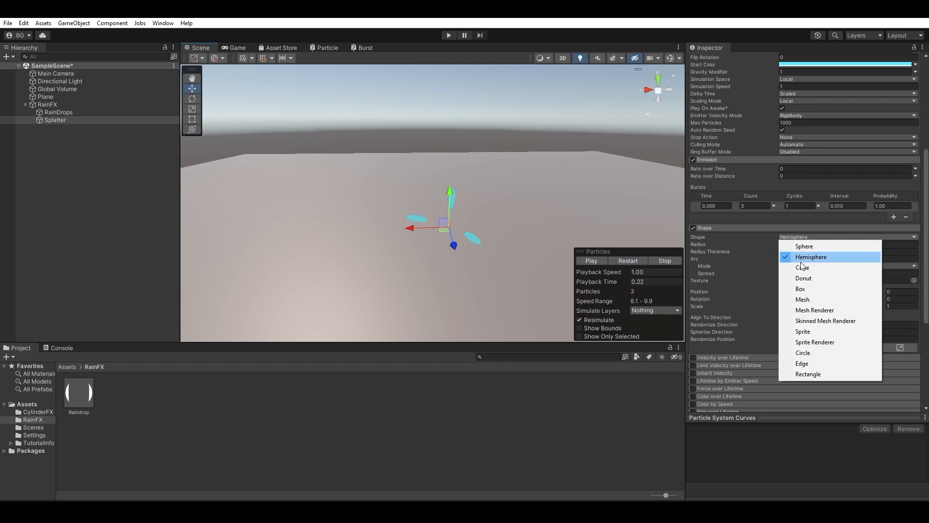
left_click(803, 267)
left_click_drag(557, 225, 524, 229, "alt")
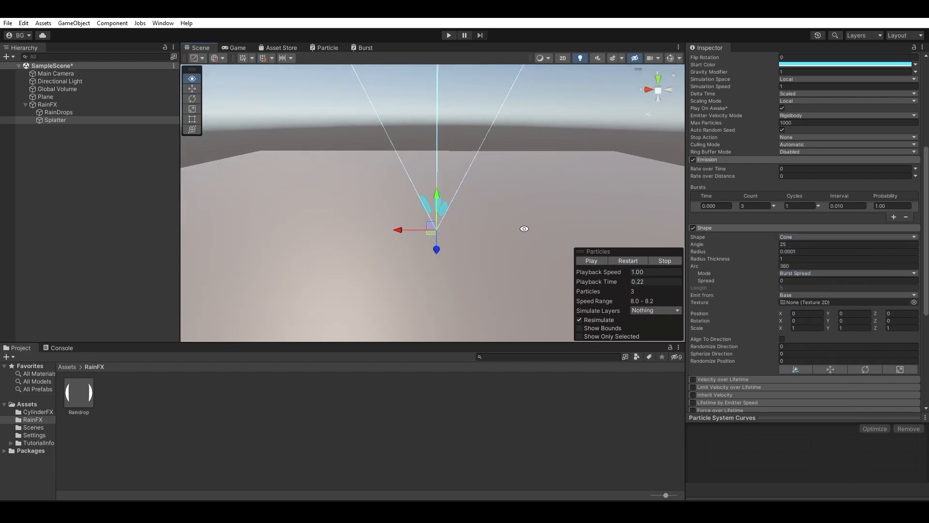
left_click(633, 261)
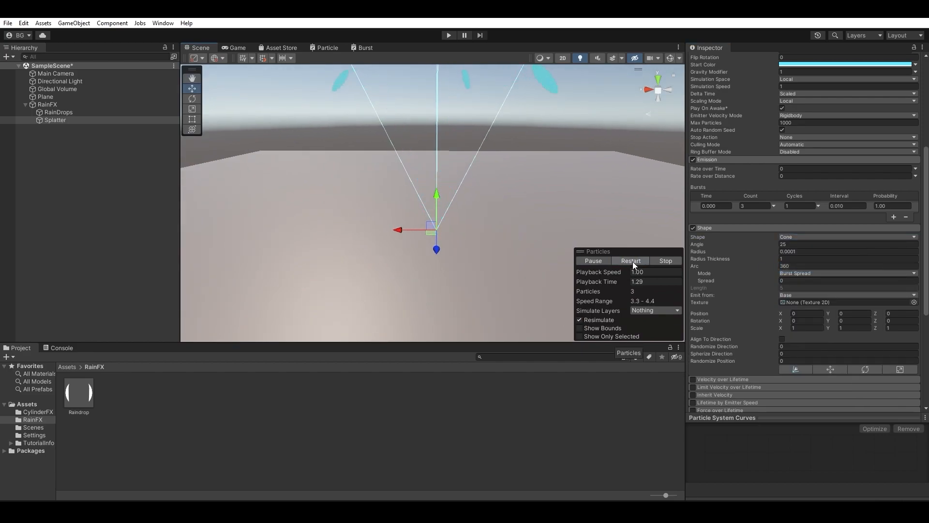
left_click(632, 262)
left_click(598, 261)
Widen the cone's angle to about 49.6 and restart the particle preview.
left_click_drag(698, 251, 178, 263)
left_click(699, 245)
left_click(620, 264)
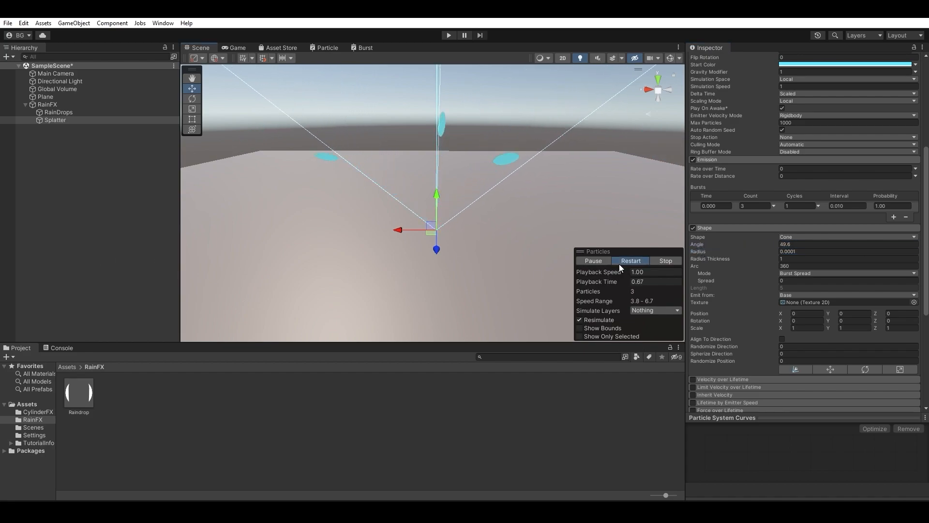
Set Splatter's gravity modifier to 2 and replay the burst.
scroll(800, 237, "up", 5)
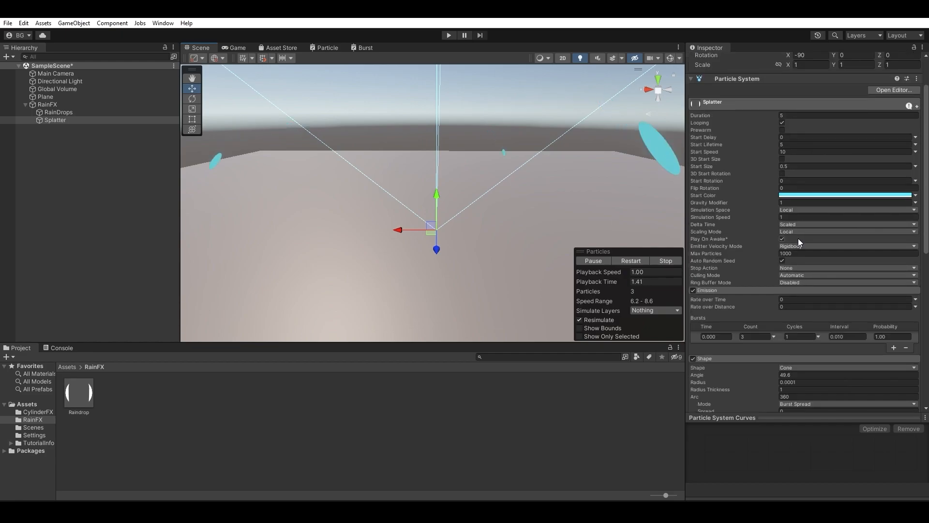
left_click(801, 202)
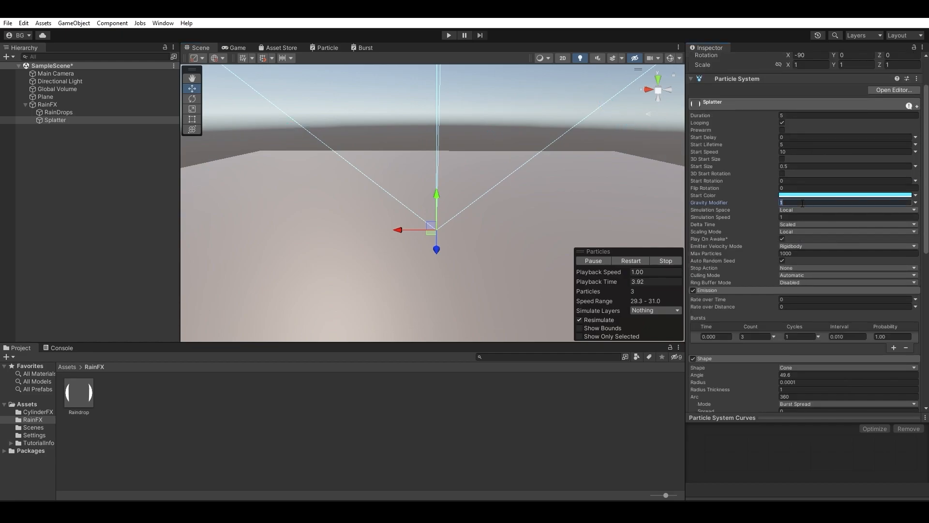
left_click(630, 261)
left_click(627, 262)
Set Splatter's start lifetime to 0.5 and replay the burst.
left_click(794, 145)
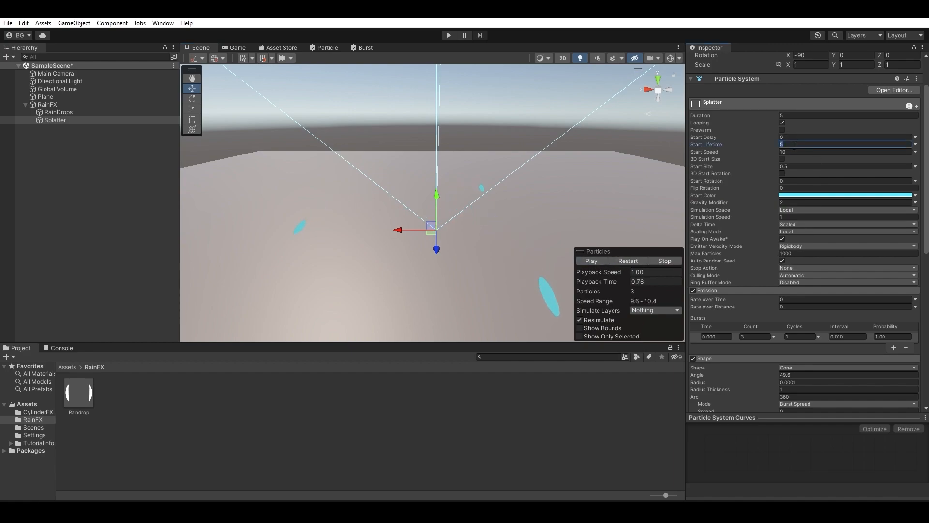
type(".5")
left_click(623, 265)
left_click(623, 265)
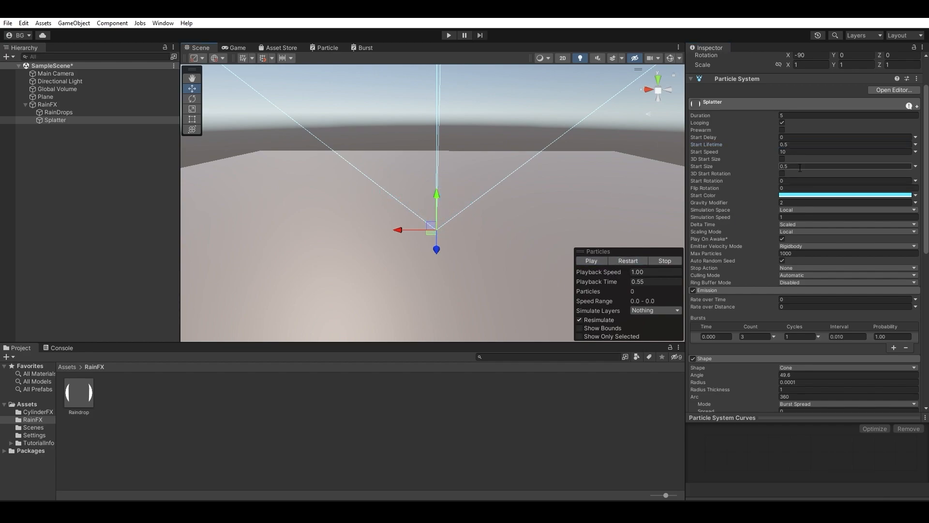
Enable Size over Lifetime on Splatter with a preset curve rising from 0 to 1 and falling back to 0, and preview it.
scroll(759, 356, "down", 5)
scroll(761, 338, "down", 4)
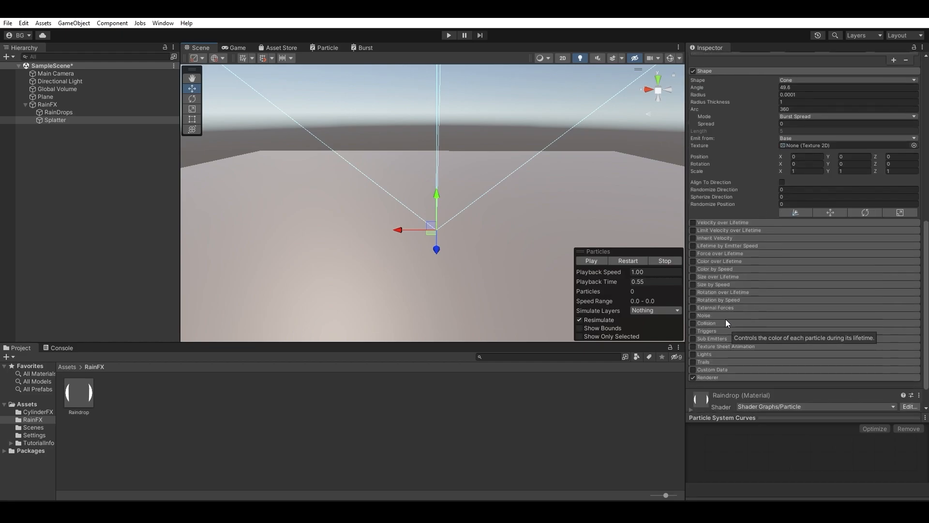
left_click(693, 277)
left_click(710, 277)
left_click(839, 291)
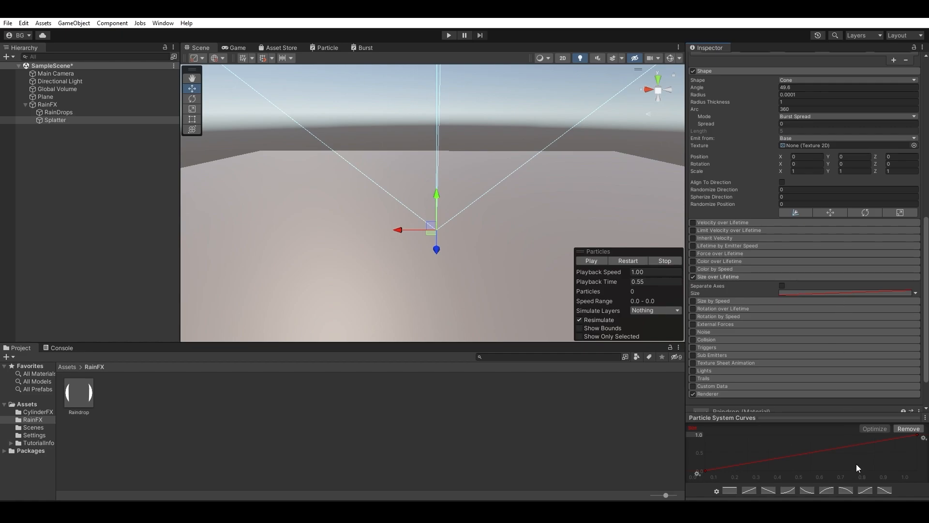
left_click(717, 491)
left_click(759, 409)
left_click(637, 261)
left_click(608, 261)
Set Splatter's start lifetime to 0.7 and replay the burst from another viewing angle.
scroll(768, 363, "up", 5)
scroll(767, 363, "up", 6)
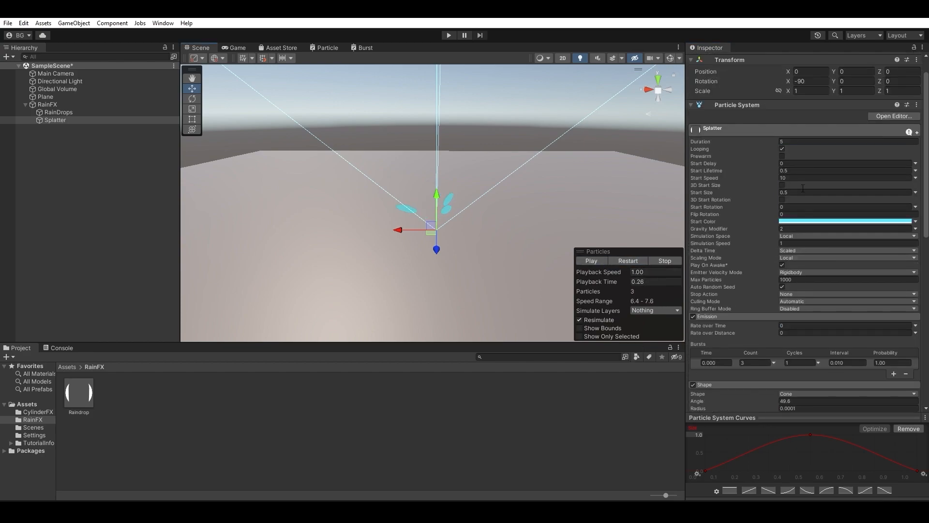
left_click(802, 171)
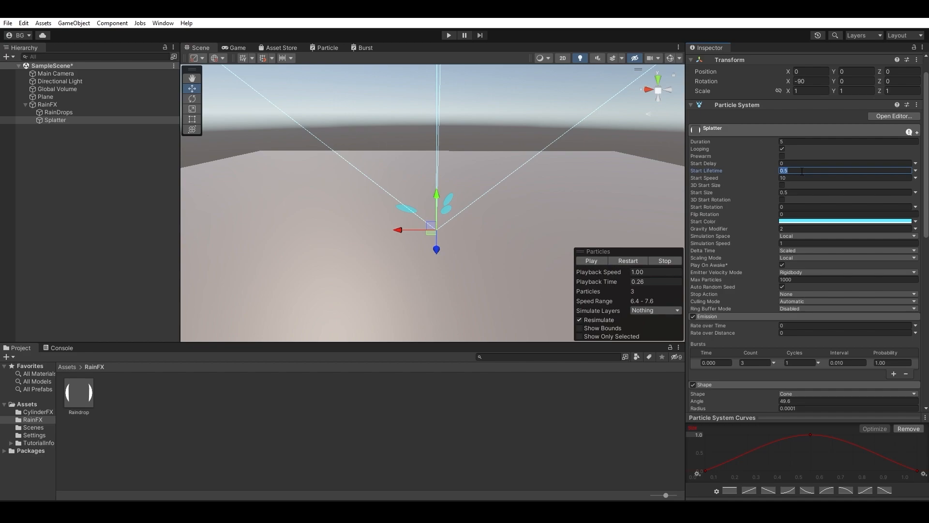
left_click(635, 259)
left_click(594, 262)
left_click_drag(502, 257, 527, 262, "alt")
left_click(625, 263)
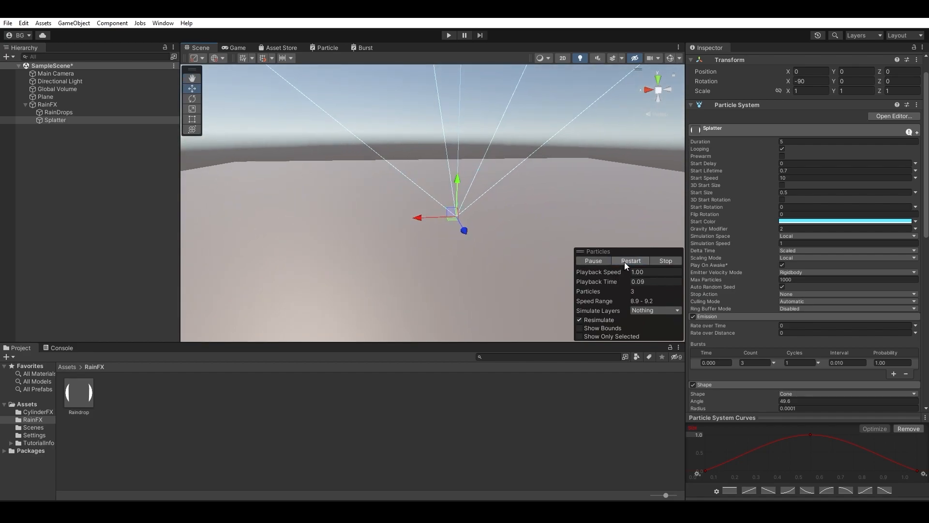
Set Splatter's gravity modifier to 4 and preview the burst by replaying it and scrubbing its playback time.
left_click(597, 262)
mouse_move(603, 280)
left_mouse_down()
mouse_move(588, 280)
mouse_move(611, 275)
mouse_move(582, 270)
mouse_move(604, 273)
left_mouse_up()
left_click(794, 229)
type("4")
left_click_drag(602, 282, 580, 254)
left_click(622, 260)
left_click(622, 261)
left_click(622, 260)
left_click(622, 260)
left_click(609, 261)
left_click_drag(605, 281, 551, 276)
left_click_drag(618, 290, 607, 269)
Set the length scale in Splatter's Renderer module to 2 and replay the burst.
scroll(764, 286, "down", 15)
left_click(796, 249)
type("2")
left_click_drag(612, 280, 591, 278)
left_click(619, 261)
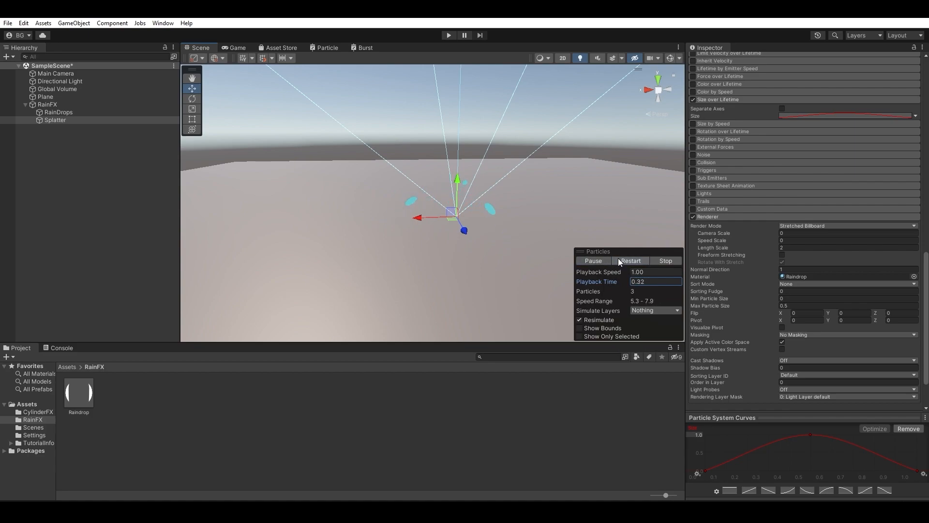
left_click(612, 260)
Shift the peak of Splatter's Size over Lifetime curve earlier, to about 0.2 of the lifetime, and replay the burst.
scroll(832, 204, "up", 4)
left_click(822, 219)
left_click_drag(810, 435, 706, 434)
left_click(628, 261)
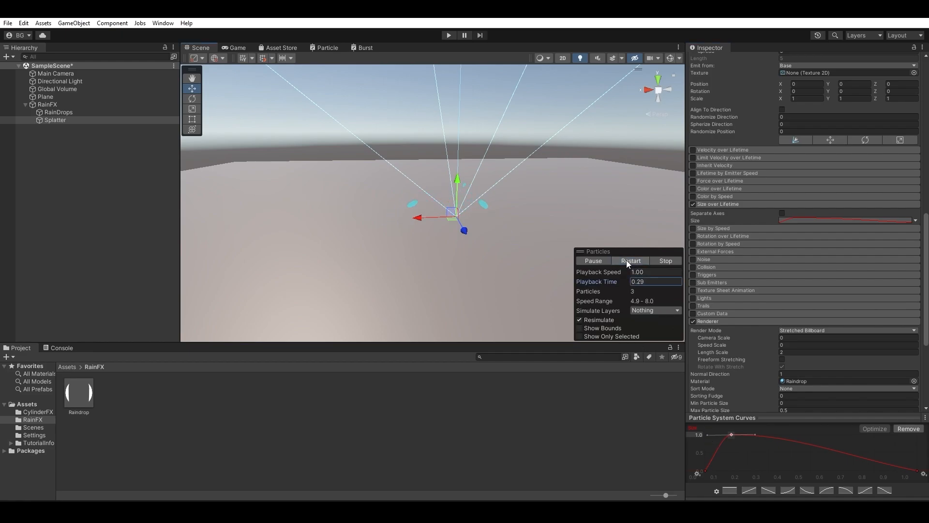
left_click(606, 260)
left_click(607, 261)
Enable the Collision module on RainDrops and reduce its radius scale to 0.0001.
left_click(101, 111)
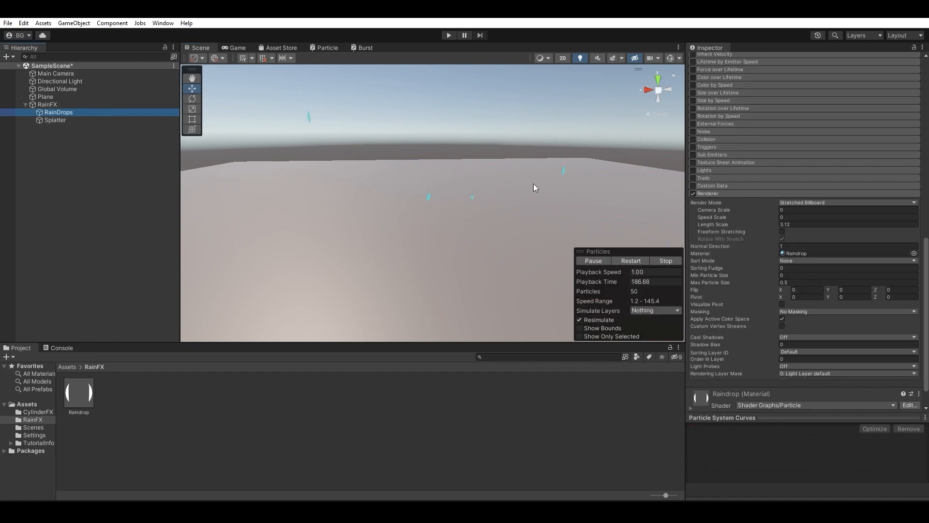
left_click(692, 141)
left_click(704, 140)
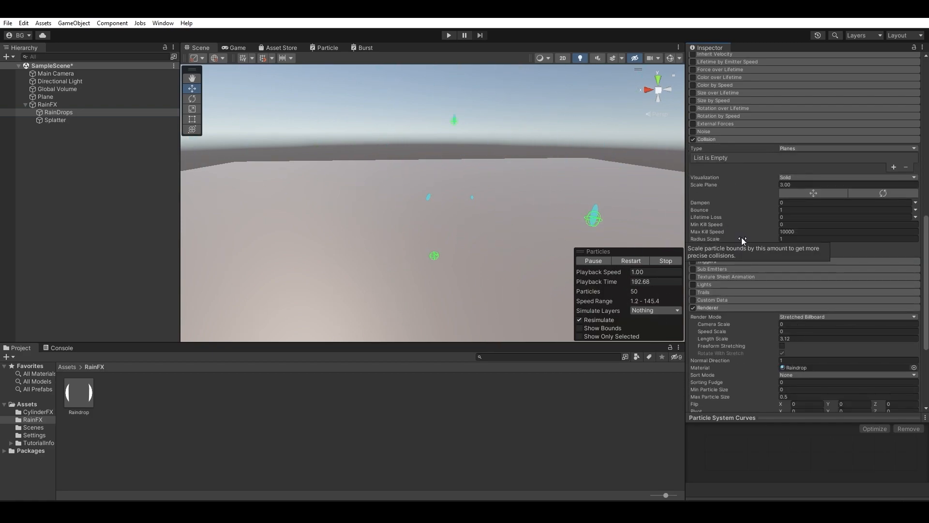
left_click_drag(741, 240, 722, 241)
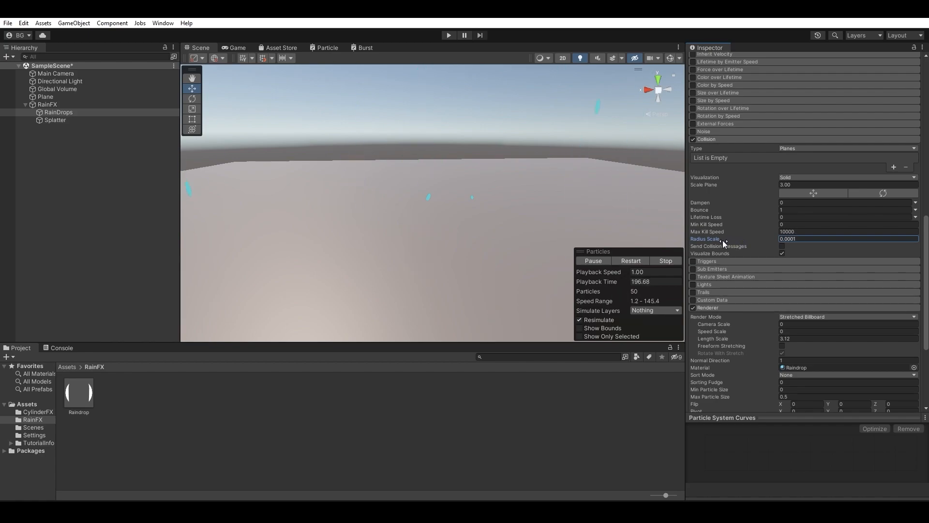
scroll(480, 207, "down", 3)
scroll(817, 232, "down", 2)
scroll(817, 228, "up", 2)
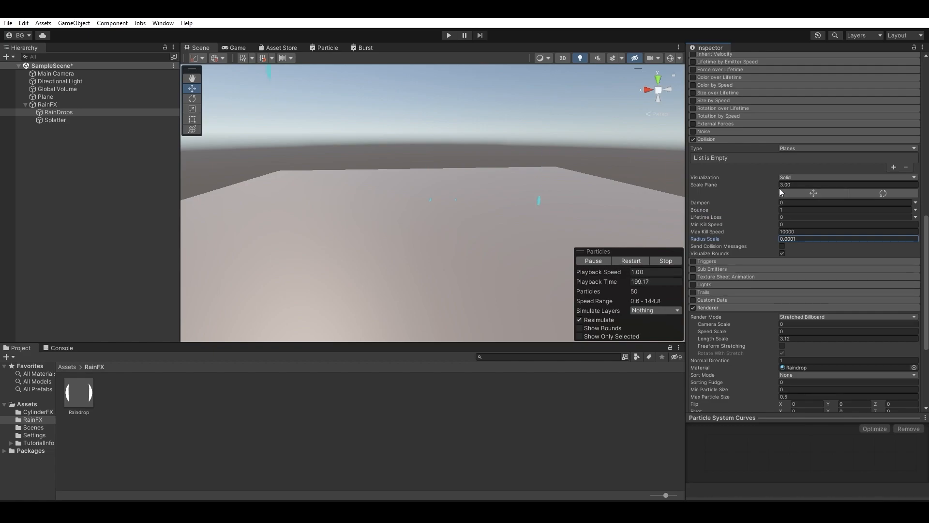
Set RainDrops' collision type to World with bounce 0 and lifetime loss 1.
left_click(801, 151)
left_click(805, 170)
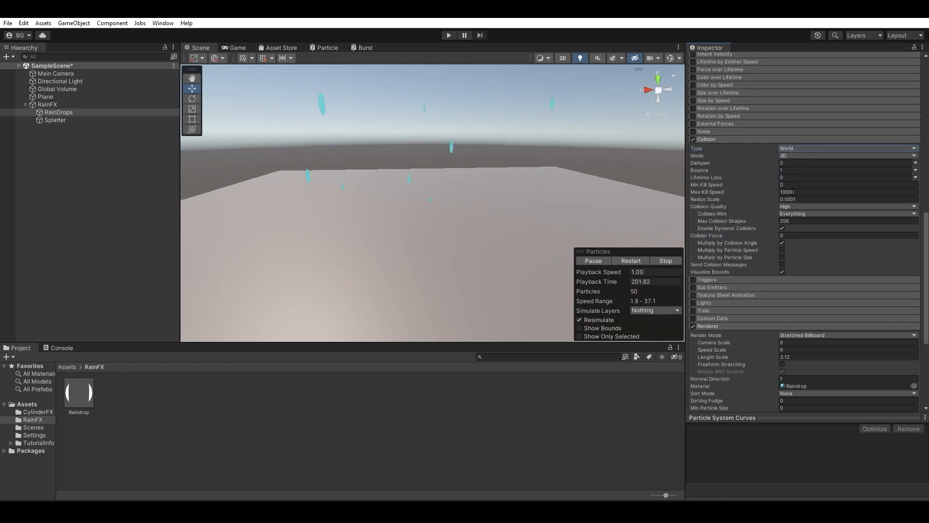
scroll(555, 173, "down", 2)
scroll(550, 173, "down", 1)
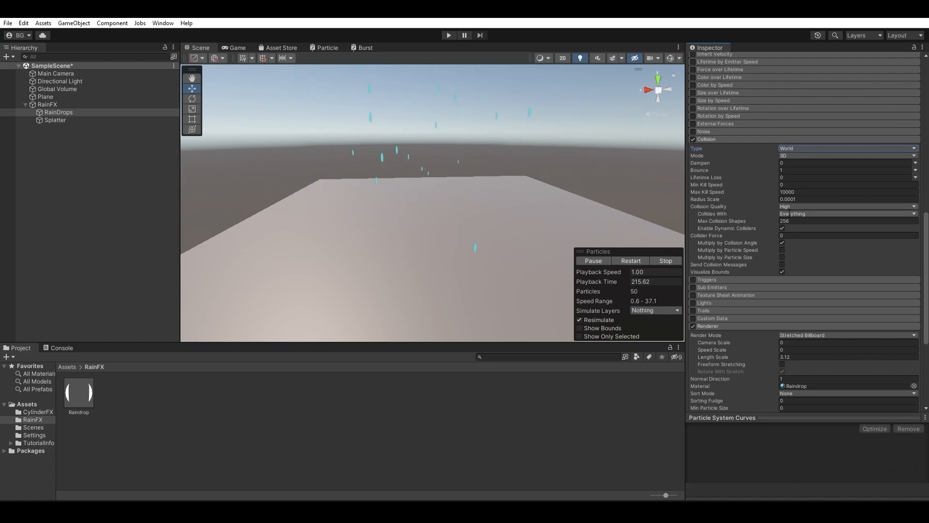
left_click(792, 213)
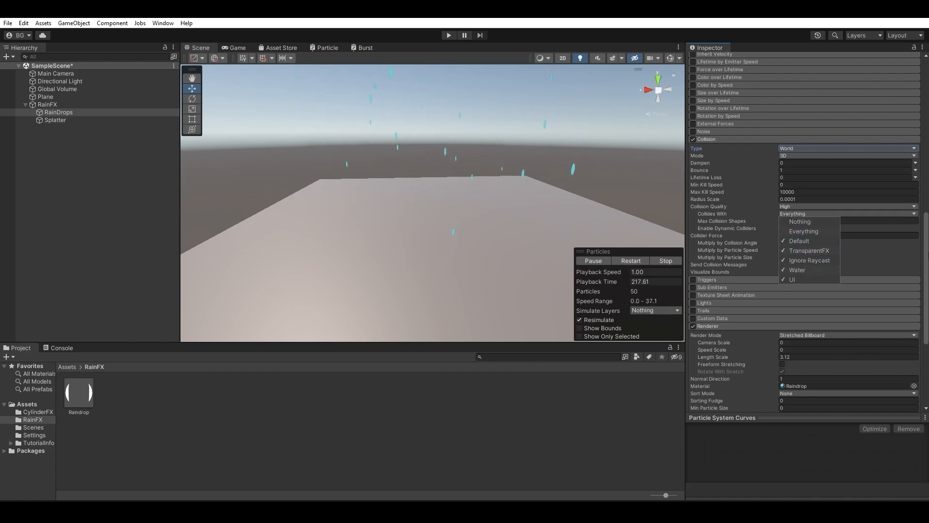
left_click(927, 239)
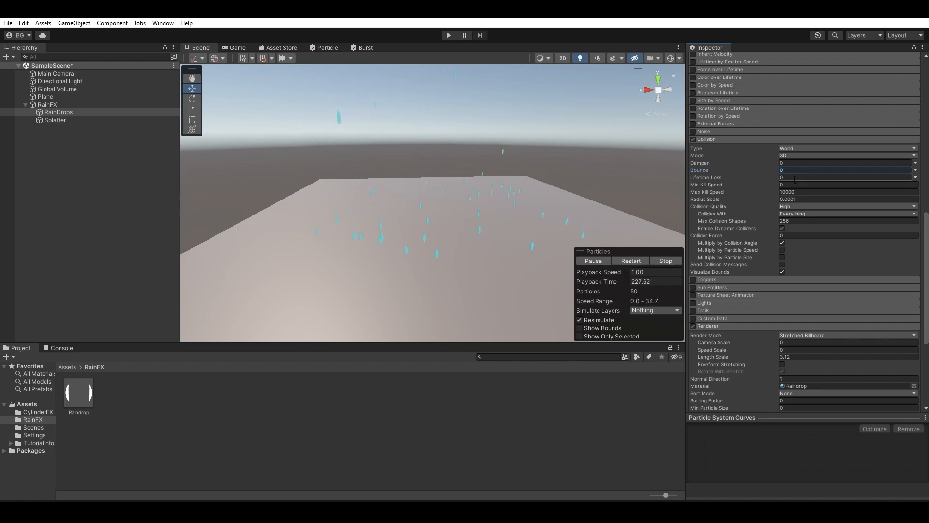
left_click(797, 177)
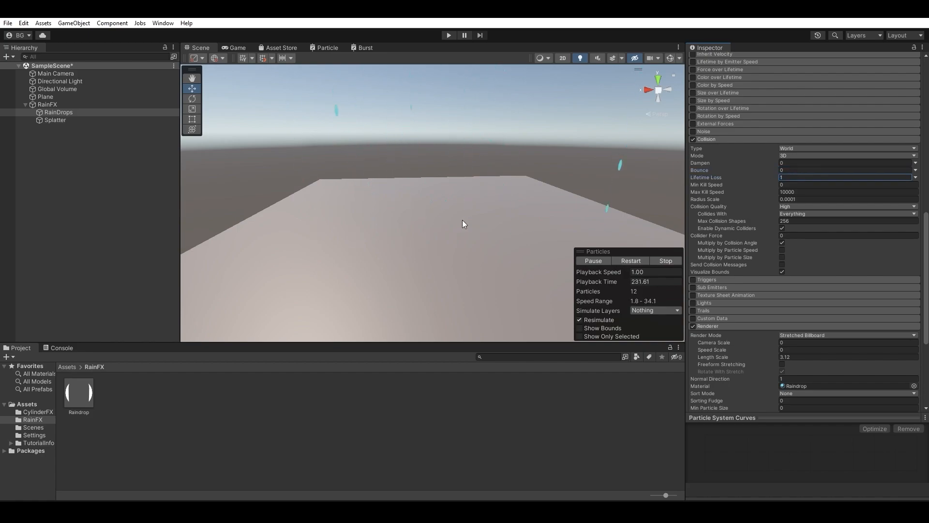
Enable Sub Emitters on RainDrops and set the sub-emitter's trigger condition to Death.
left_click(693, 288)
left_click(706, 288)
scroll(724, 287, "down", 2)
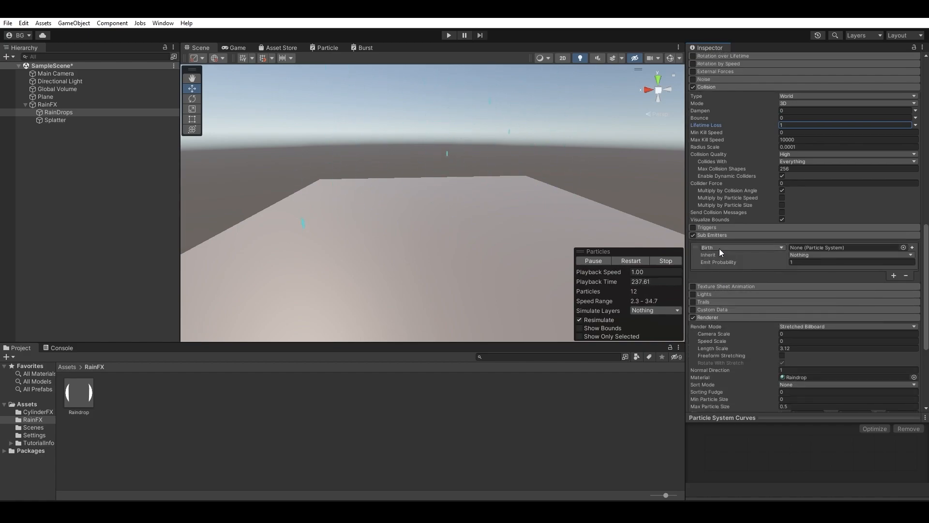
left_click(720, 249)
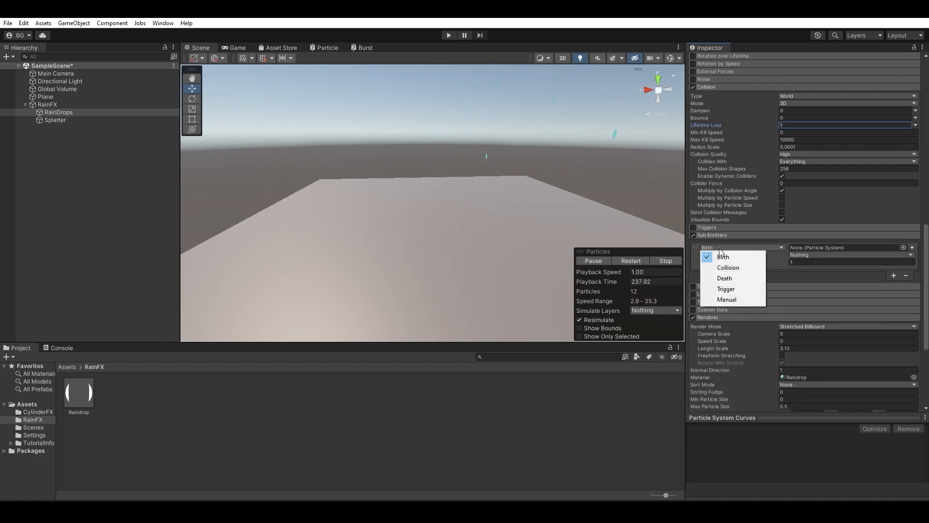
left_click(733, 278)
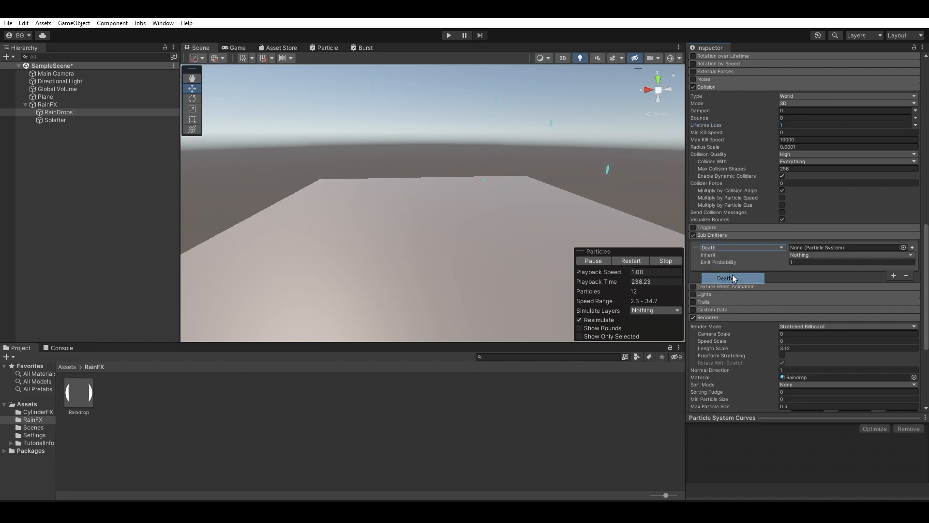
Make Splatter a child of RainDrops and assign it as the particle system of the Death sub-emitter.
left_click_drag(64, 122, 61, 114)
left_click(60, 112)
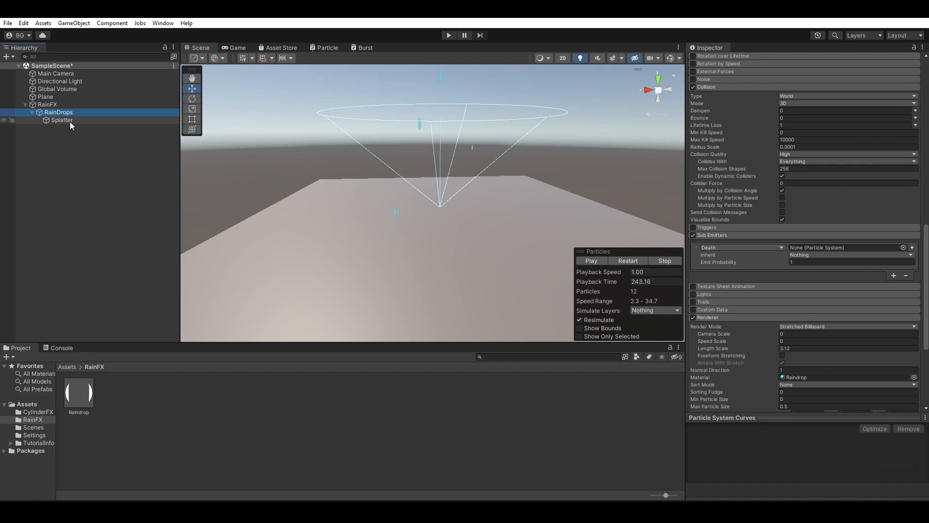
left_click(70, 121)
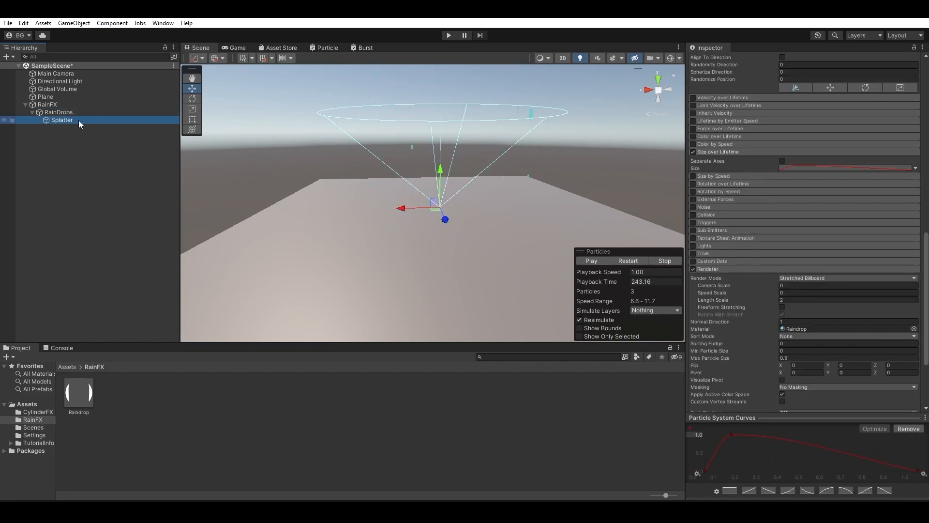
left_click(83, 114)
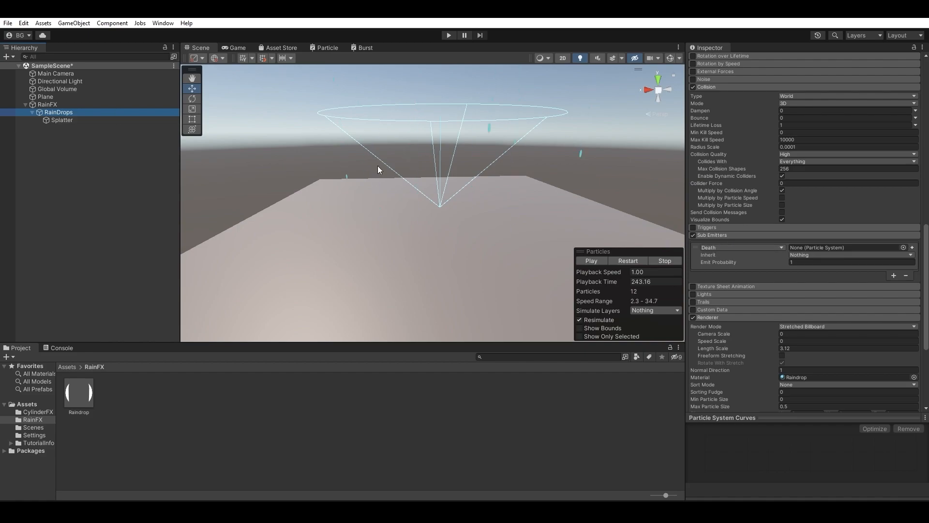
left_click_drag(82, 120, 814, 248)
Set Splatter's X rotation to -180 and inspect the splashes above the plane.
left_click(62, 120)
key("f")
mouse_move(497, 169)
right_mouse_down()
mouse_move(484, 177)
mouse_move(472, 154)
mouse_move(483, 162)
right_mouse_up()
scroll(828, 189, "up", 5)
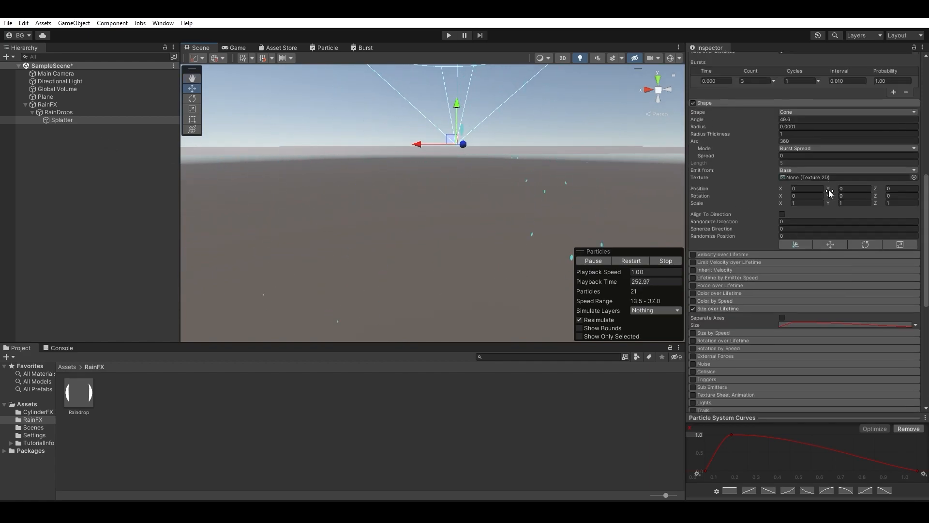
scroll(829, 190, "up", 10)
left_click(806, 110)
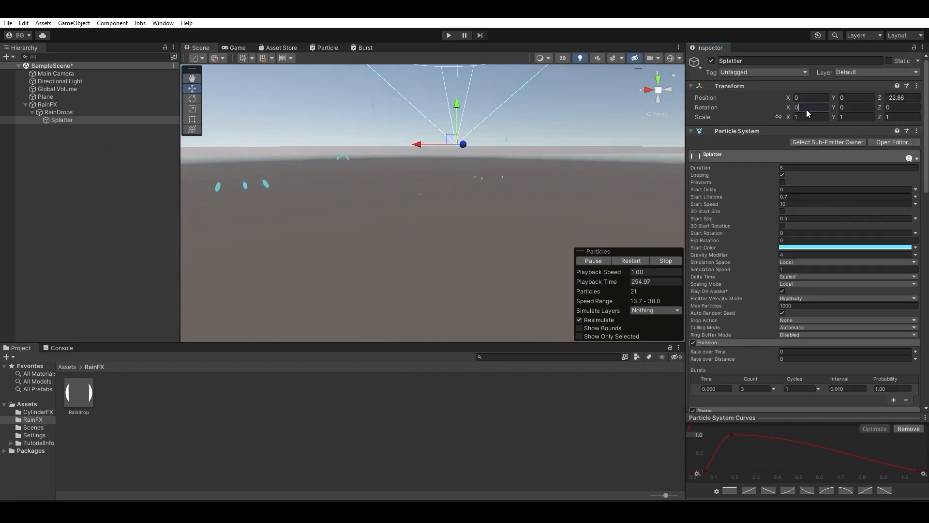
double_click(807, 109)
type("-180")
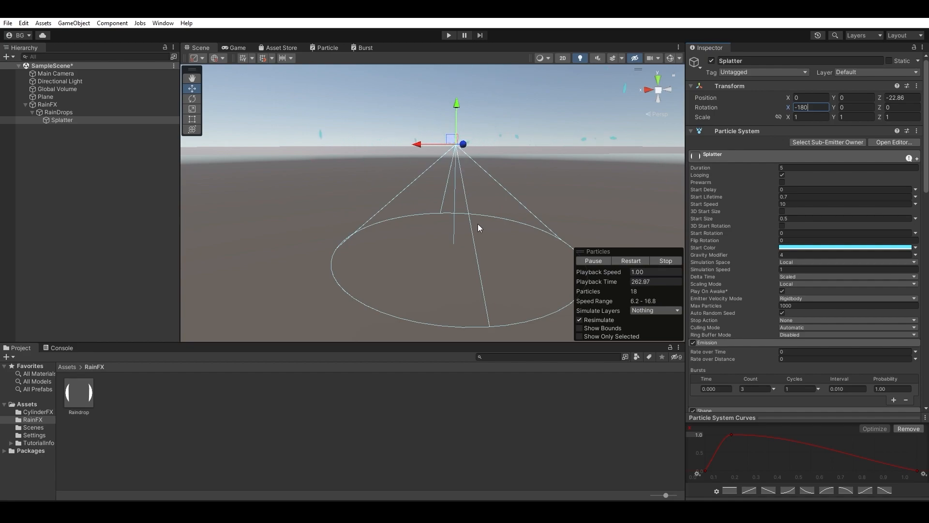
middle_click_drag(507, 177, 488, 193)
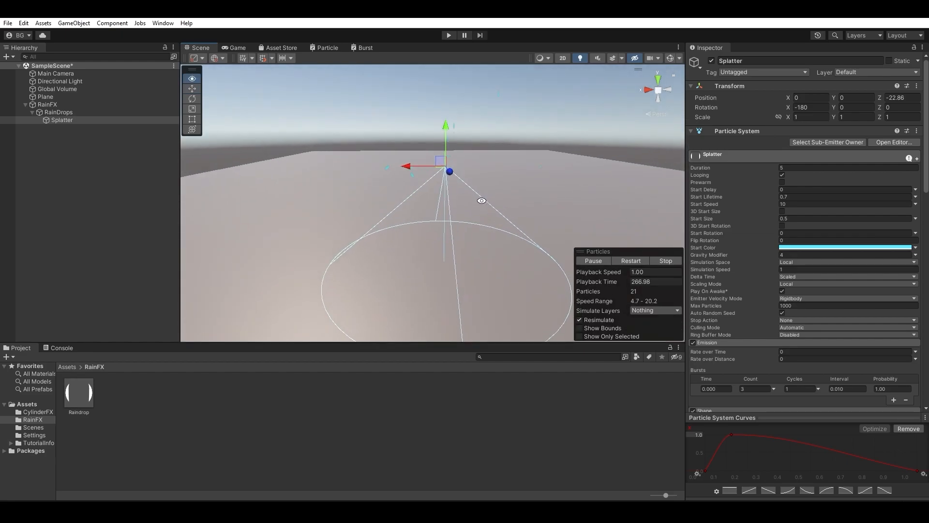
Try an X rotation of 0 on RainDrops, view the rain from other angles, and restore the rotation to -90.
left_click(63, 113)
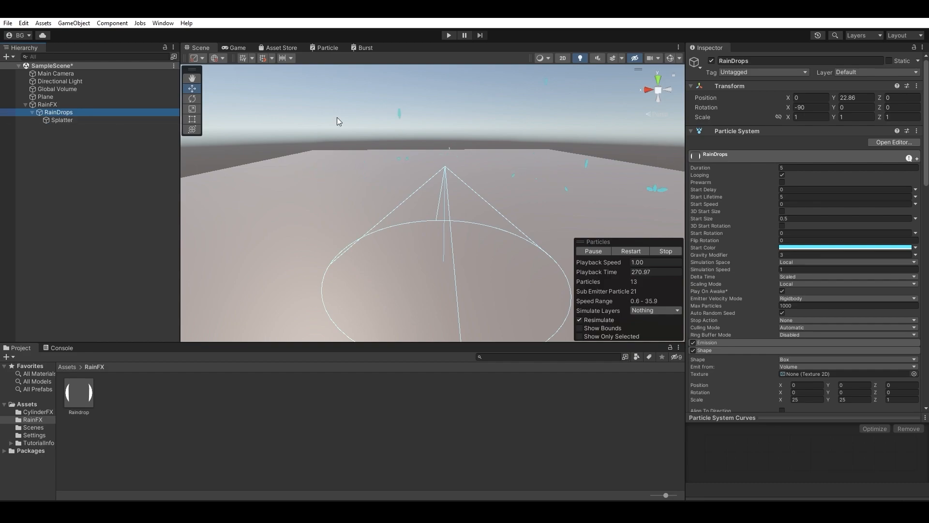
left_click(817, 107)
type("0")
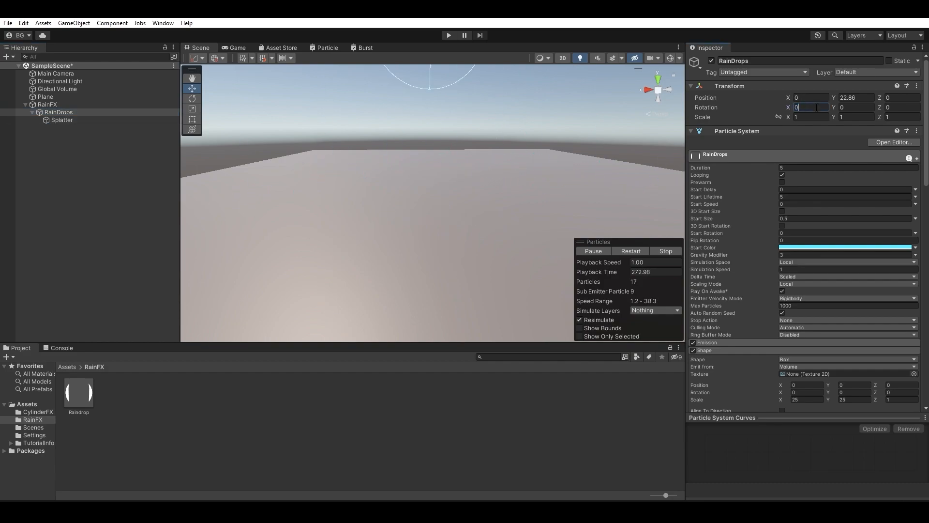
key("alt")
left_click_drag(488, 138, 550, 166, "alt")
left_click(812, 107)
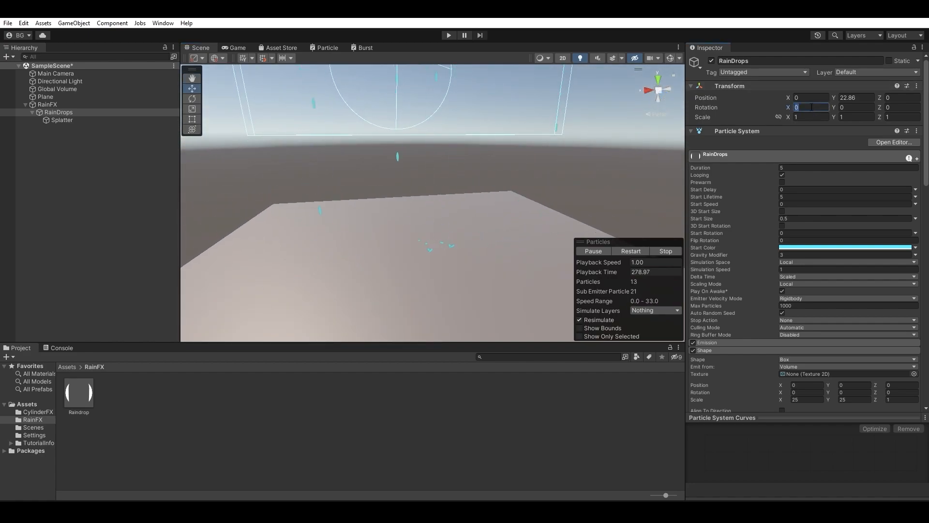
type("-90")
left_click_drag(674, 228, 507, 215, "alt")
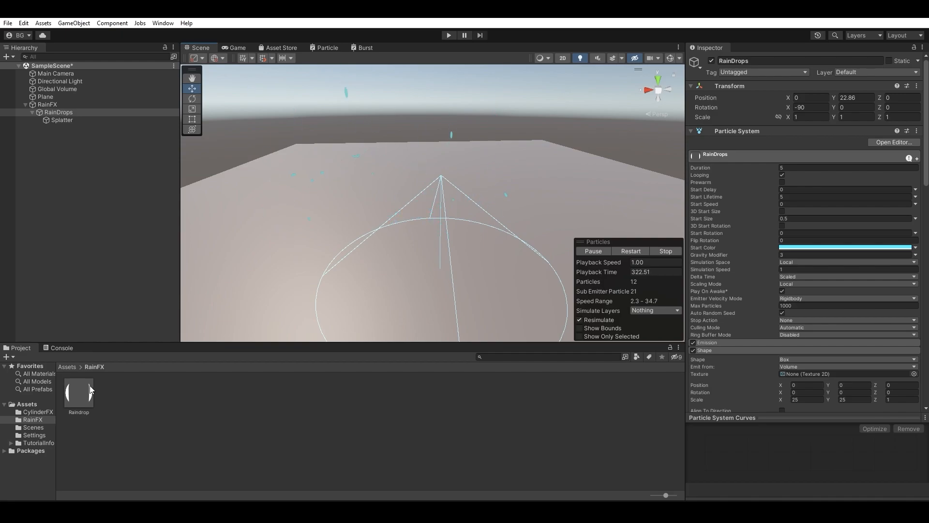
Open the Particle shader graph and add a Simple Noise node with scale 25 in the free space before Rounded Rectangle.
left_click(331, 47)
middle_click_drag(422, 156, 534, 224)
scroll(385, 224, "up", 3)
left_click(578, 228)
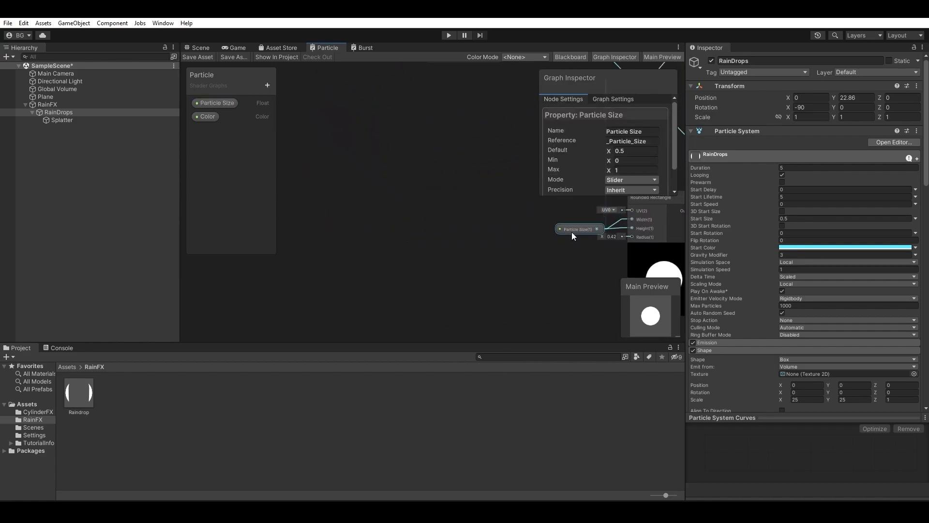
left_click(370, 210)
key("space")
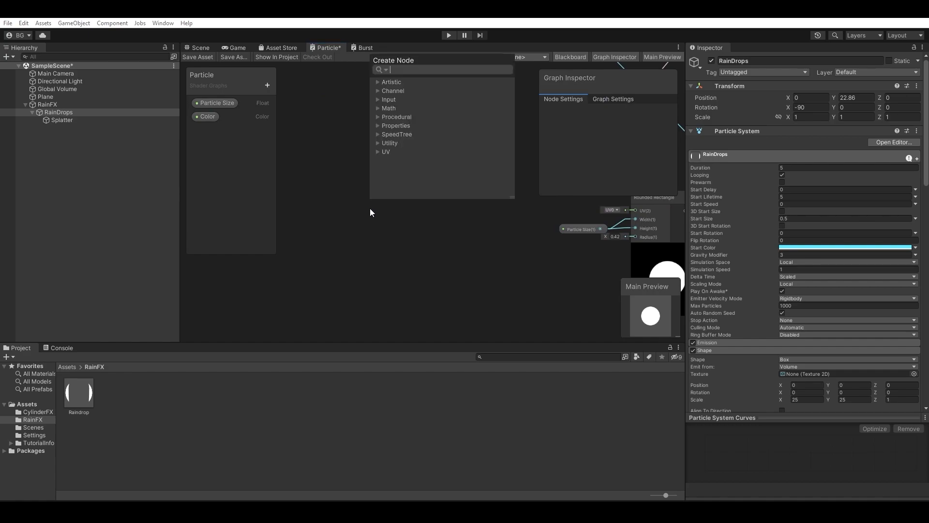
type("noise")
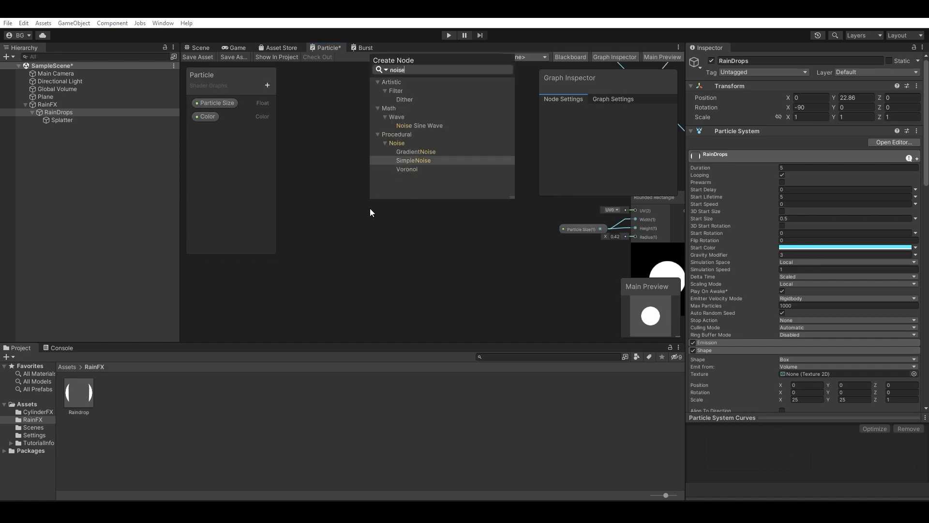
key("Return")
left_click_drag(409, 223, 354, 195)
left_click(320, 219)
type("25")
left_click(377, 173)
Add a Lerp node between Simple Noise and Rounded Rectangle.
left_click(433, 193)
key("space")
type("lerp")
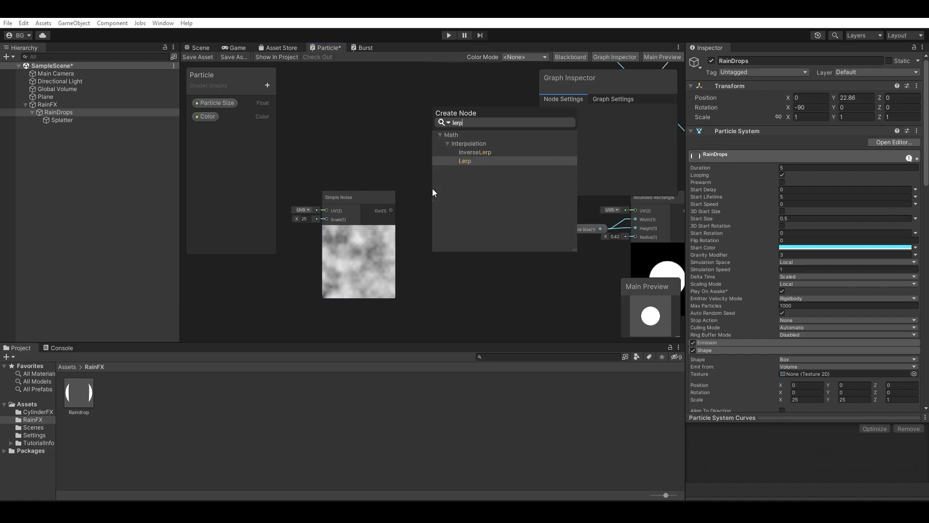
key("Return")
Add a UV node and place it above the Simple Noise node.
key("space")
type("uv")
key("Return")
left_click_drag(423, 172, 352, 96)
middle_click_drag(433, 142, 446, 59)
Add a Slider node below Simple Noise and connect its output to Lerp's T input.
key("space")
type("slider")
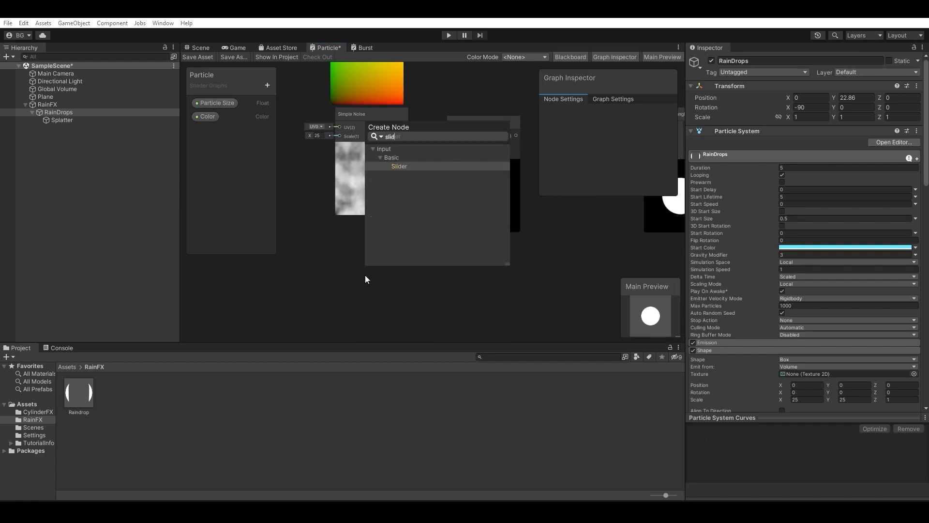
key("Return")
left_click_drag(405, 306, 449, 152)
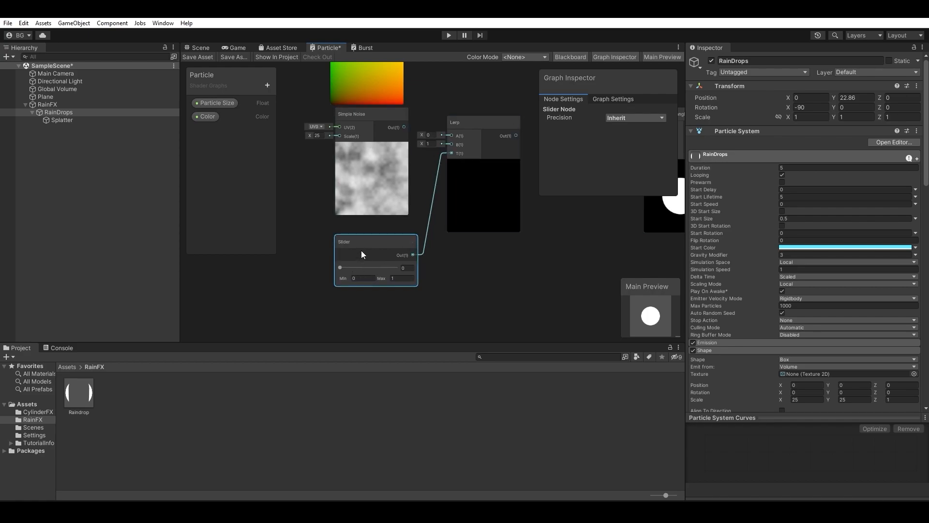
Connect Simple Noise's output to Lerp's B input and the UV node's output to its A input.
left_click_drag(404, 127, 450, 144)
middle_click_drag(429, 103, 417, 179)
left_click_drag(387, 89, 439, 210)
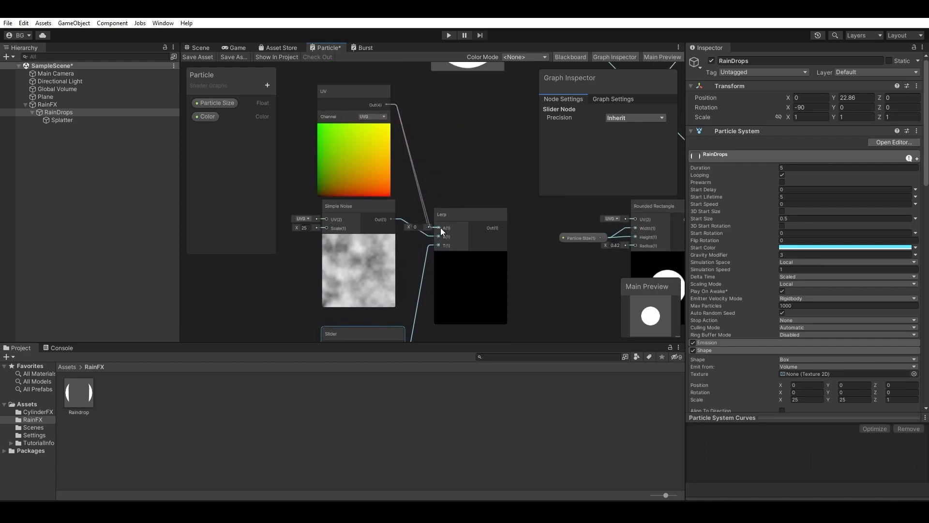
middle_click_drag(533, 262, 520, 243)
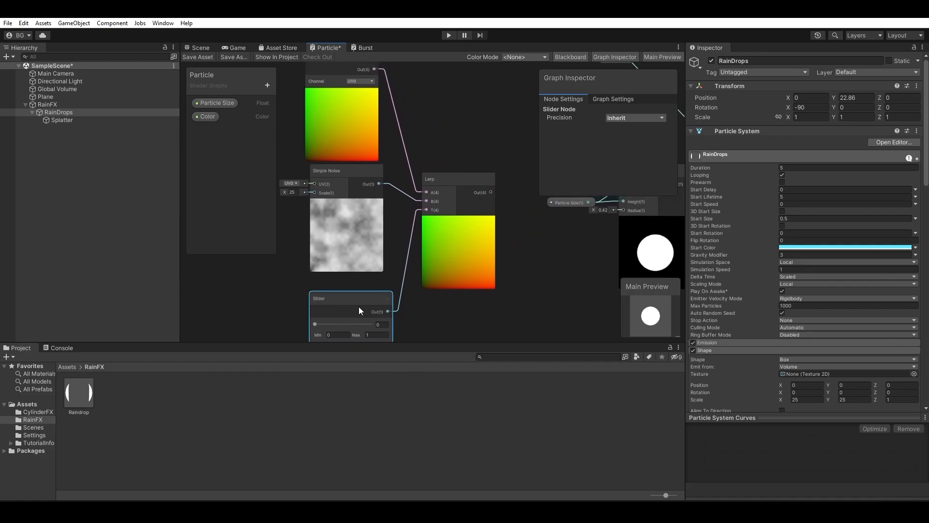
Connect Lerp's output to the UV input of the Rounded Rectangle node.
mouse_move(317, 323)
left_mouse_down()
mouse_move(357, 324)
mouse_move(310, 326)
left_mouse_up()
middle_click_drag(620, 260, 456, 308)
left_click_drag(329, 241, 460, 232)
Test how the Slider node's value distorts the Rounded Rectangle's shape.
middle_click_drag(338, 279, 391, 255)
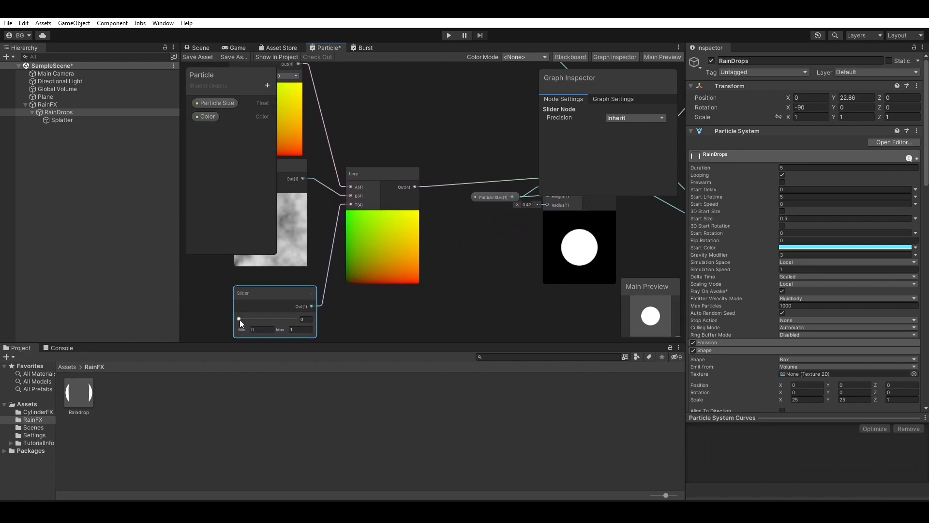
mouse_move(239, 319)
left_mouse_down()
mouse_move(256, 319)
mouse_move(223, 321)
left_mouse_up()
middle_click_drag(363, 302, 441, 295)
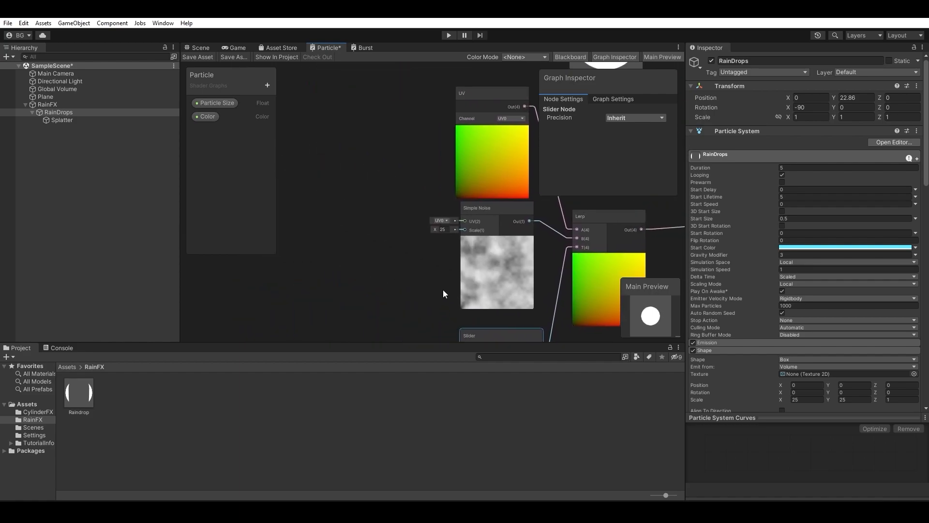
Add a Float node with value 25 and connect its output to Simple Noise's Scale input.
left_click(402, 271)
key("space")
type("flip")
key("Down")
key("Down")
key("Down")
key("Return")
left_click_drag(411, 288, 400, 237)
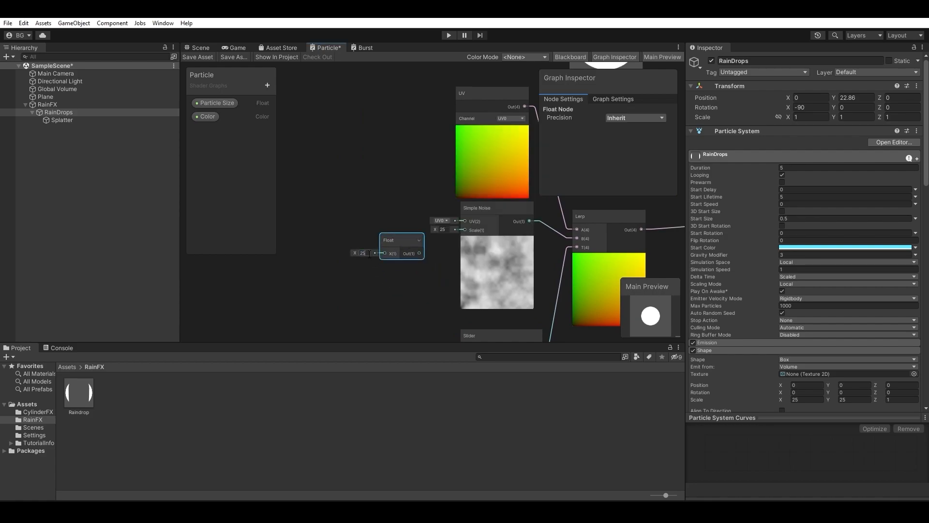
left_click_drag(449, 236, 461, 232)
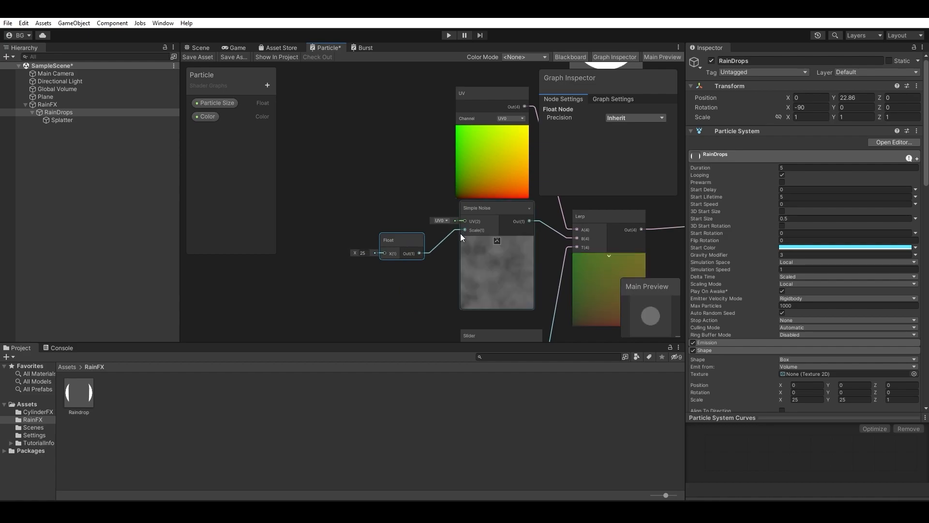
Convert the Float node into a graph property named Distortion Scale.
right_click(402, 240)
mouse_move(475, 345)
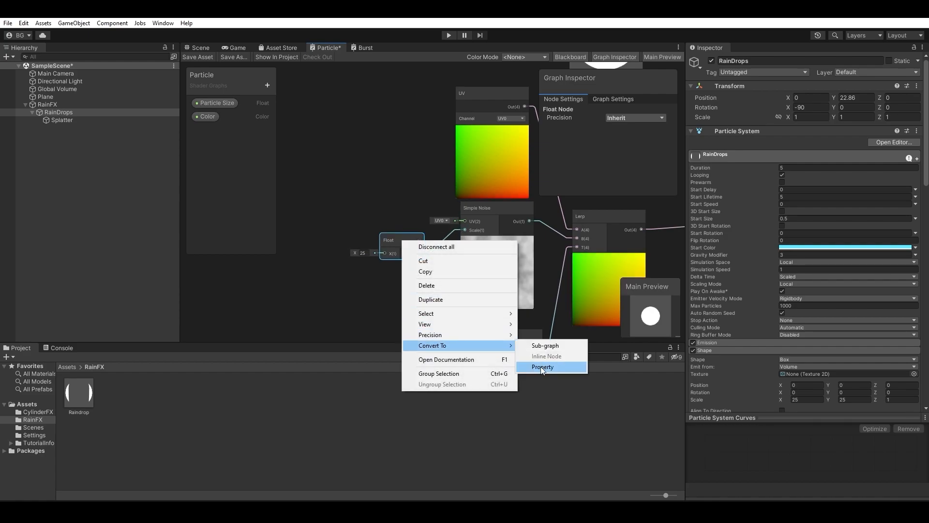
left_click(537, 365)
right_click(213, 131)
left_click(248, 139)
type("Distortion Scale")
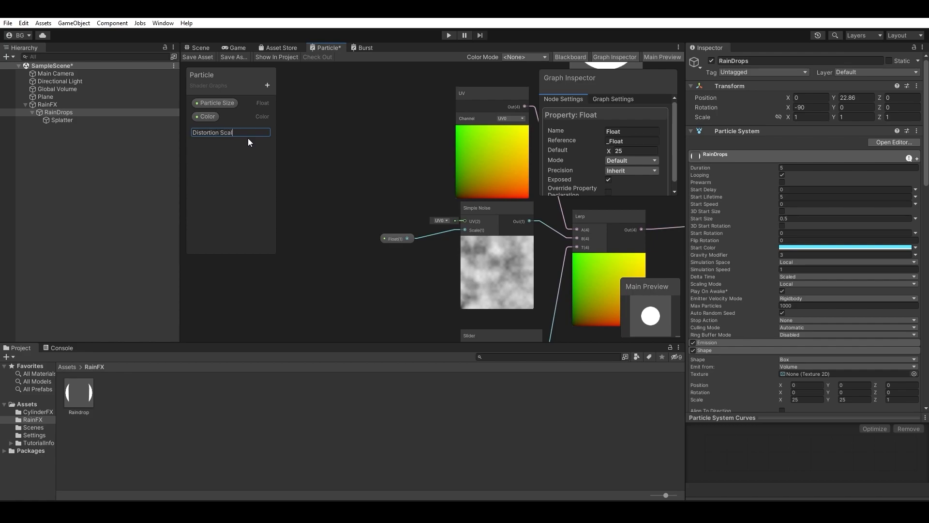
key("Return")
Convert the Slider node into a graph property named Distortion, and return to the Scene view.
middle_click_drag(498, 342, 503, 251)
right_click(504, 252)
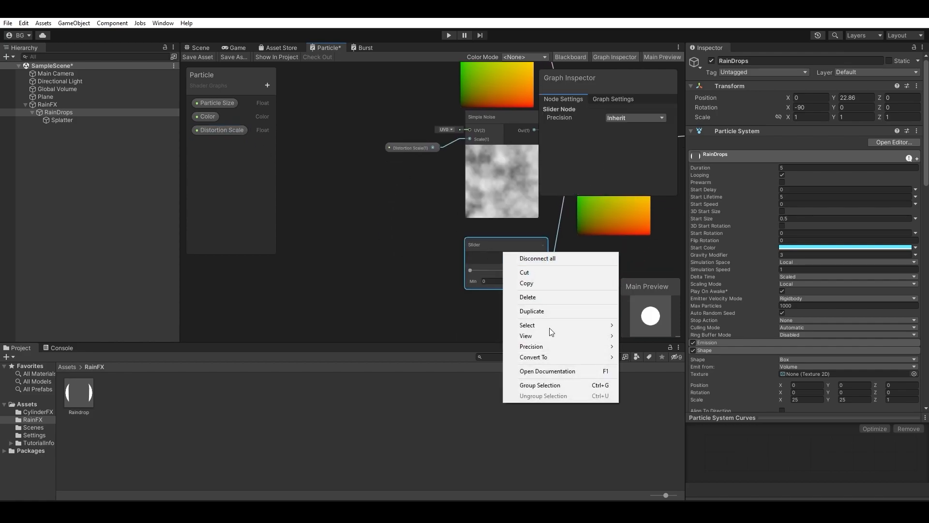
mouse_move(570, 357)
left_click(637, 378)
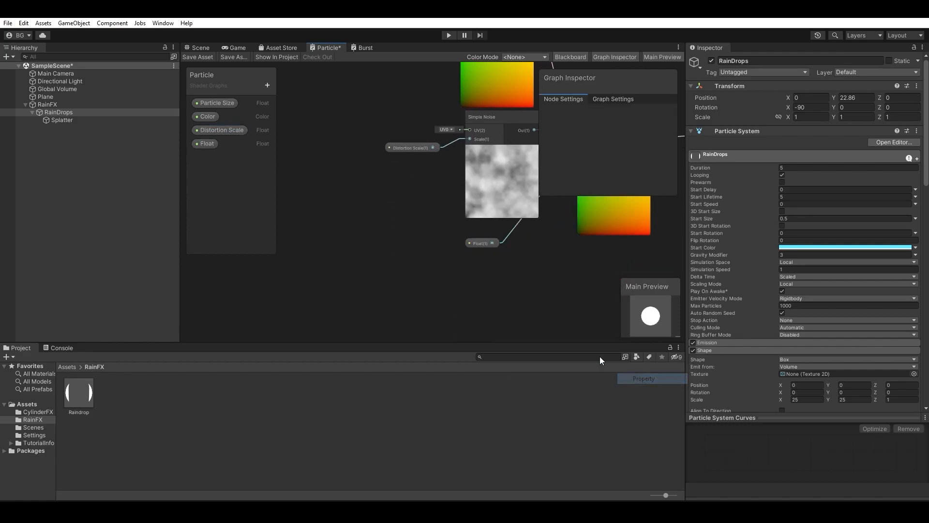
right_click(203, 146)
left_click(216, 150)
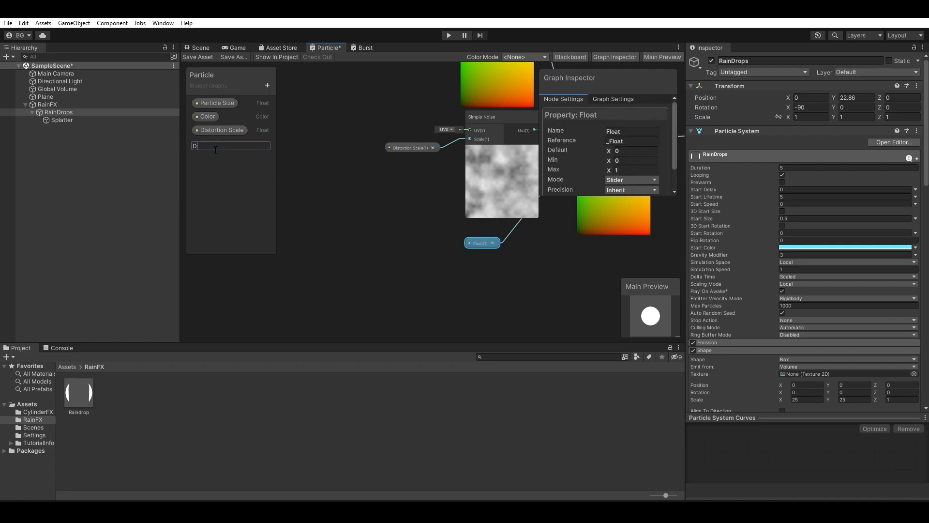
key("Return")
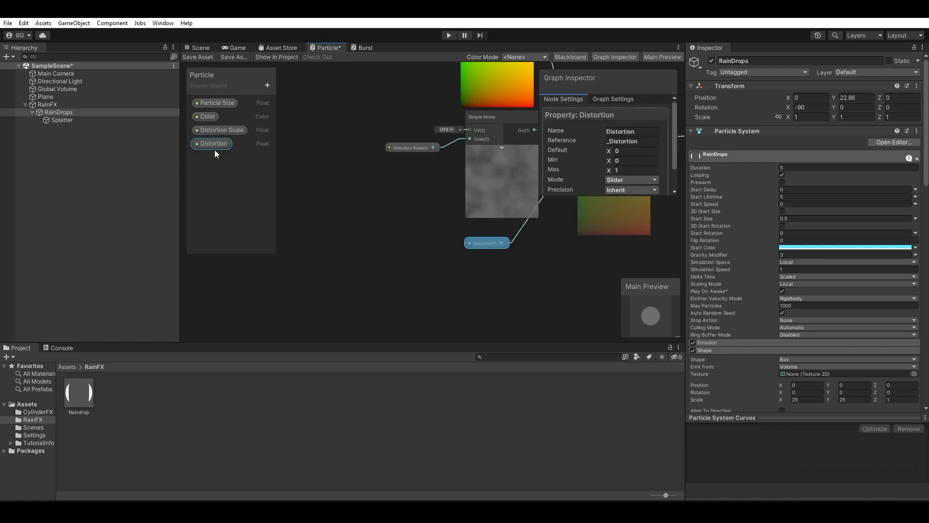
left_click(200, 49)
left_click(184, 403)
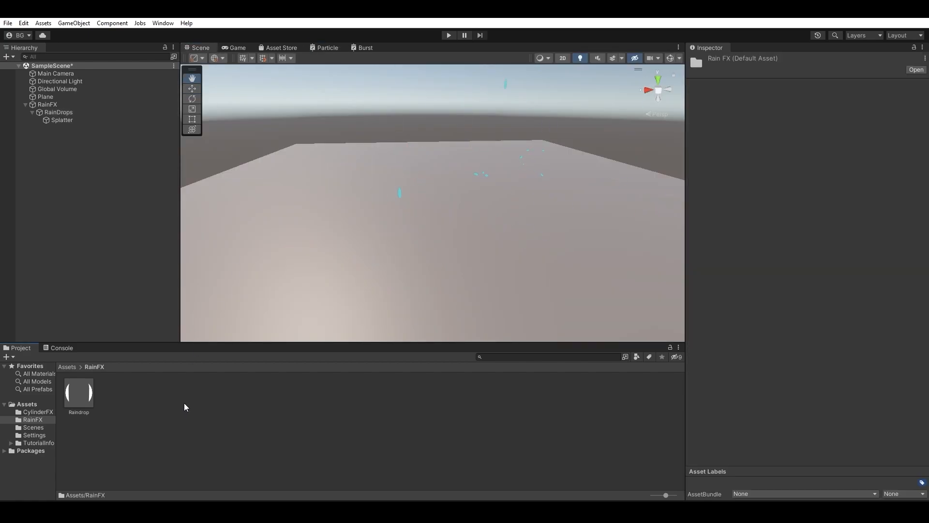
right_click(184, 403)
mouse_move(289, 154)
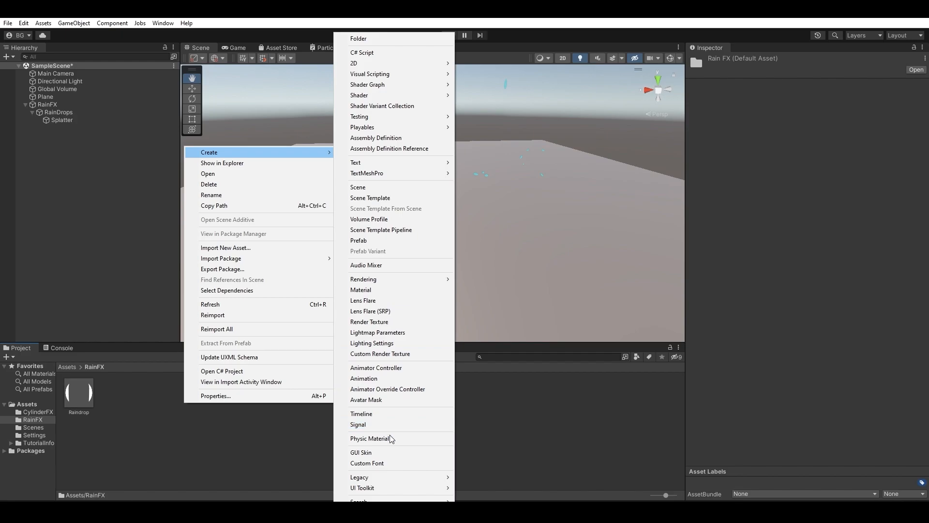
left_click(121, 461)
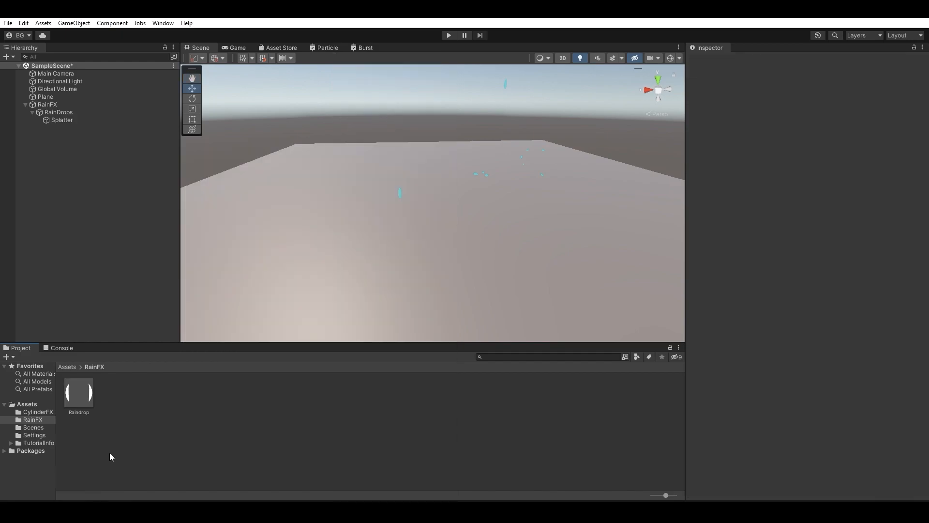
Duplicate the Raindrop material in the RainFX folder and name the copy Puddle.
left_click(75, 395)
key("ctrl+d")
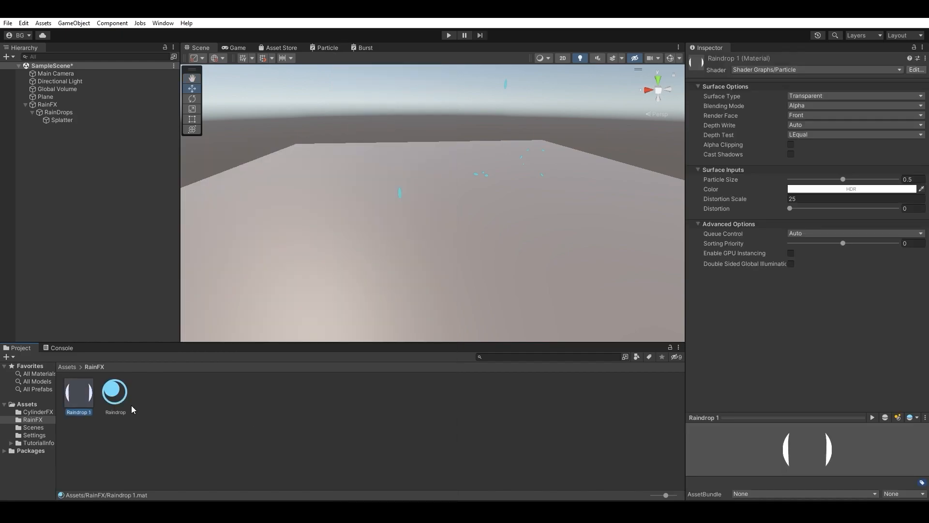
left_click(84, 412)
type("Puddle")
key("Return")
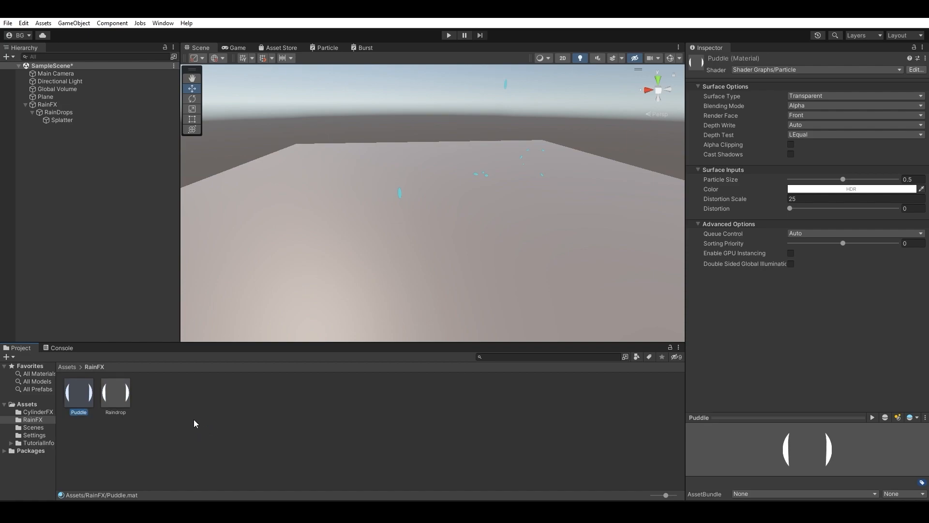
Add a preview Plane to the scene and raise it above the floor to about Y 1.22.
left_click(13, 57)
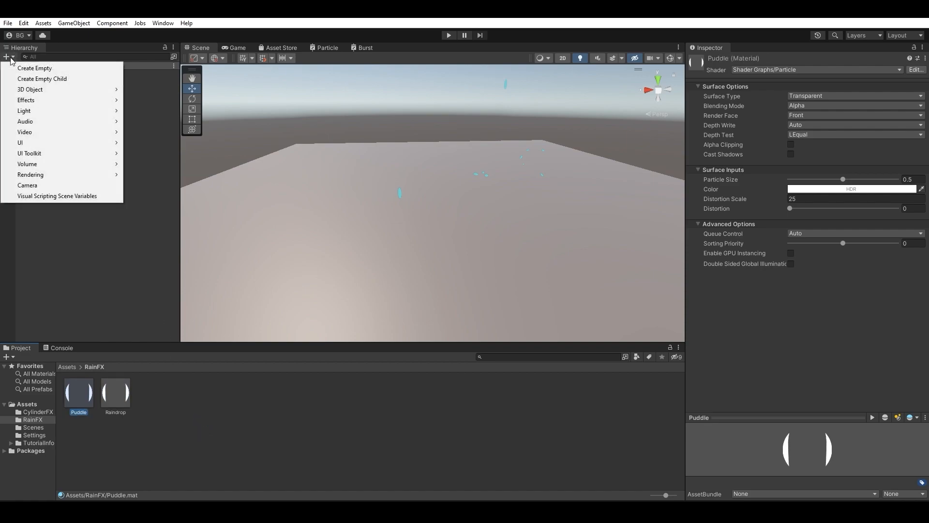
mouse_move(98, 95)
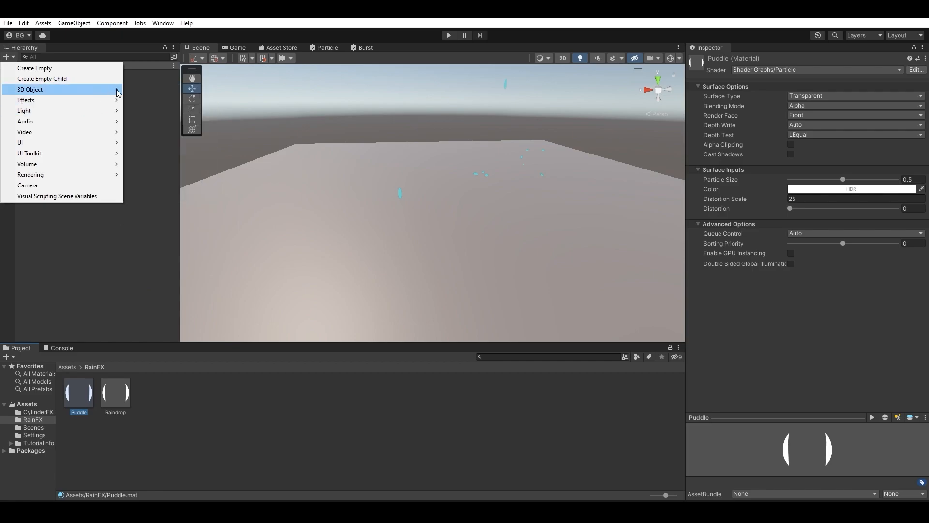
left_click(144, 132)
left_click_drag(434, 165, 445, 114)
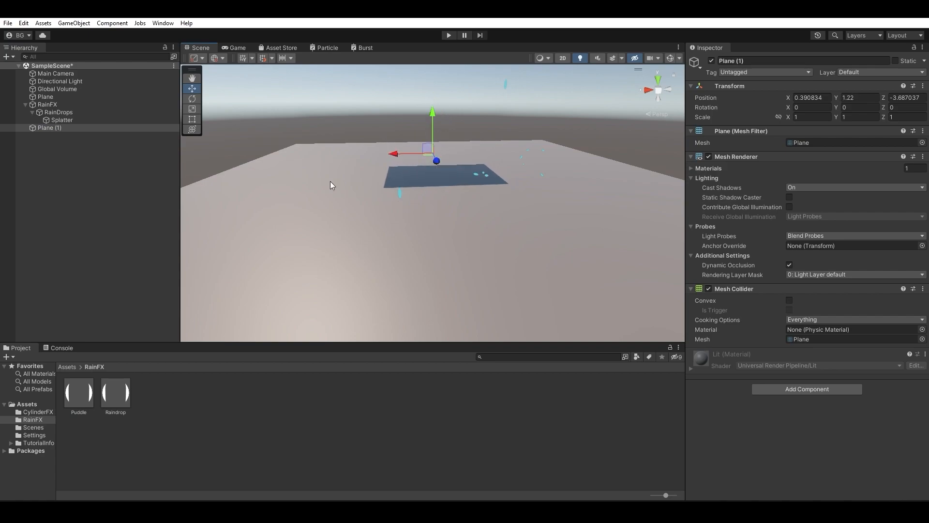
Apply the Puddle material to the preview plane.
left_click_drag(79, 393, 56, 129)
left_click_drag(419, 179, 437, 244, "alt")
scroll(441, 265, "up", 2)
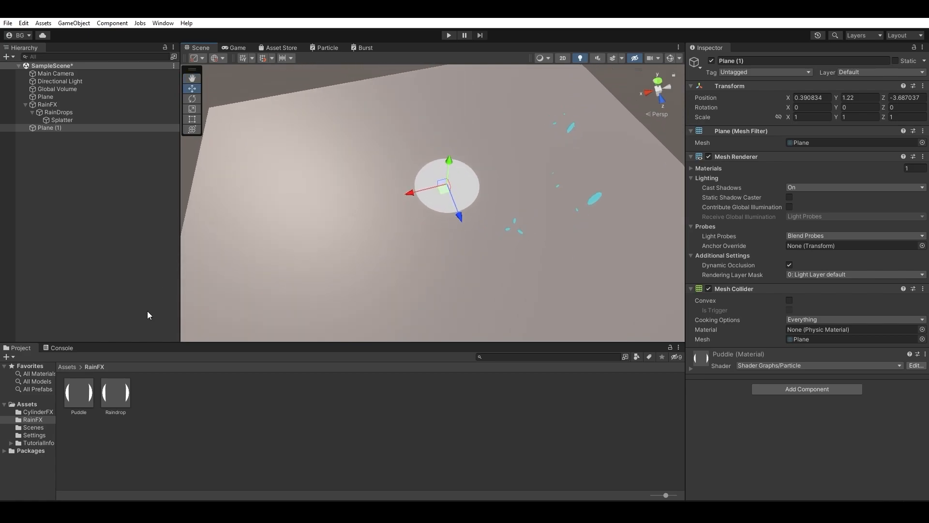
Tune the Puddle material's Distortion and Distortion Scale so the circle on the preview plane becomes a smooth, irregular puddle shape.
left_click(92, 382)
left_click_drag(791, 208, 821, 209)
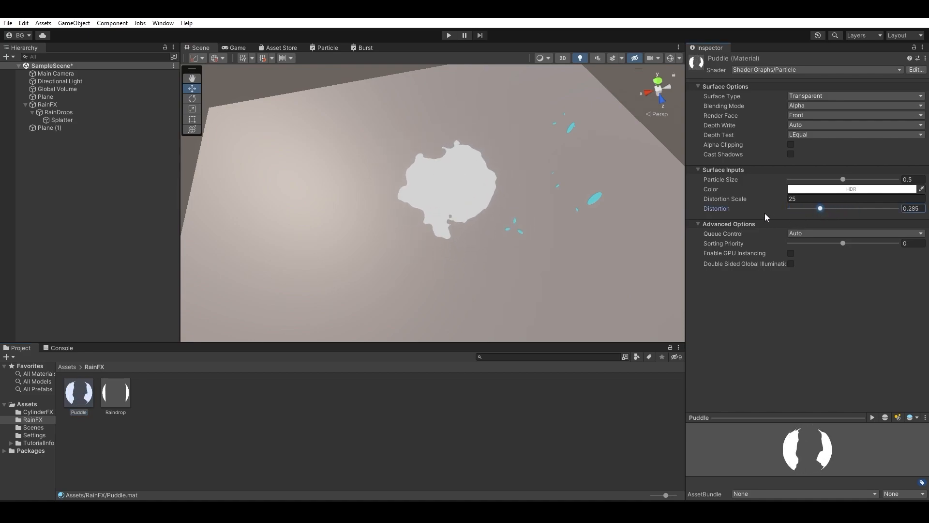
left_click_drag(763, 202, 559, 202)
left_click_drag(469, 205, 803, 204)
left_click_drag(438, 233, 410, 207, "alt")
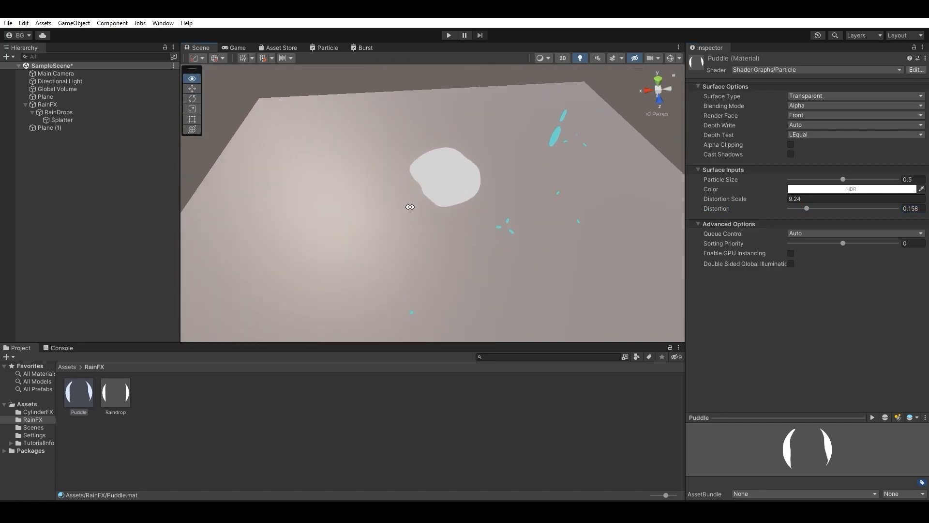
left_click_drag(736, 199, 459, 213)
mouse_move(805, 207)
left_mouse_down()
mouse_move(846, 211)
mouse_move(815, 208)
left_mouse_up()
left_click_drag(673, 225, 510, 206, "alt")
Delete the preview plane from the scene.
left_click(72, 129)
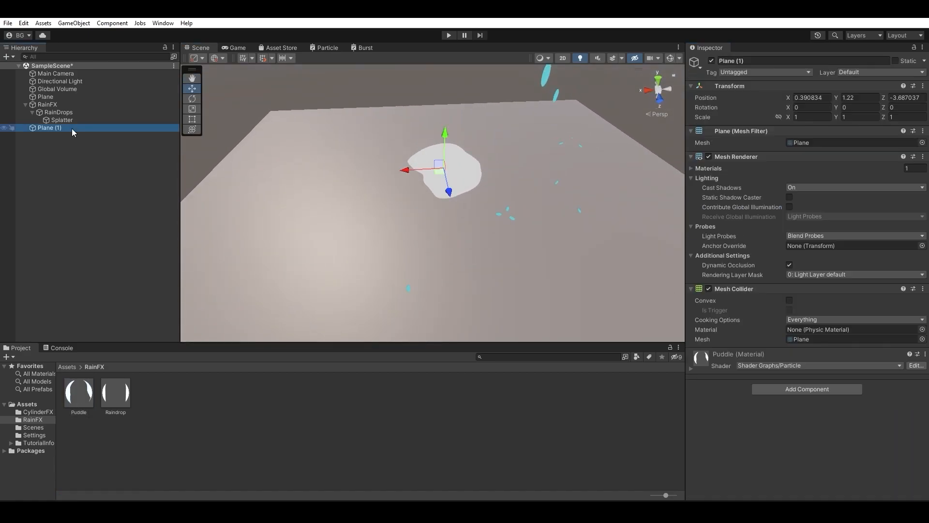
key("Delete")
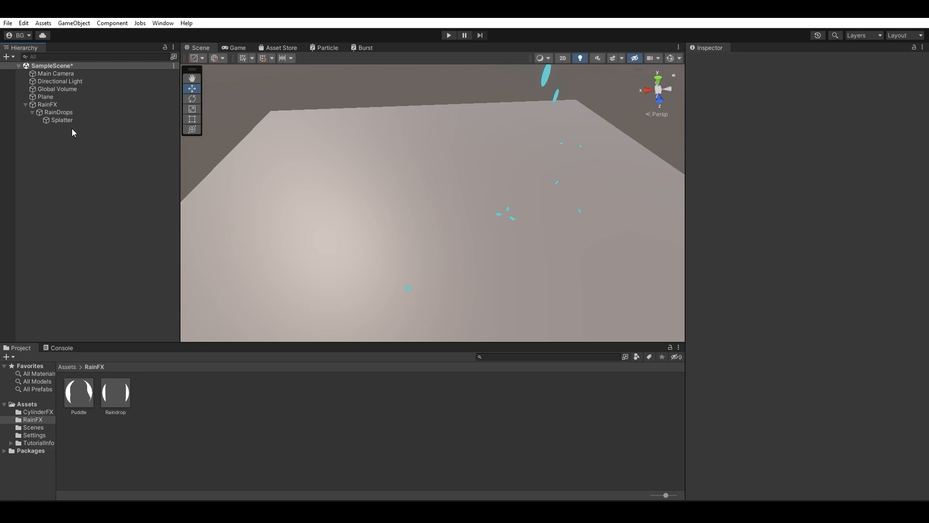
left_click(74, 120)
left_click(89, 135)
left_click(79, 120)
right_click(80, 121)
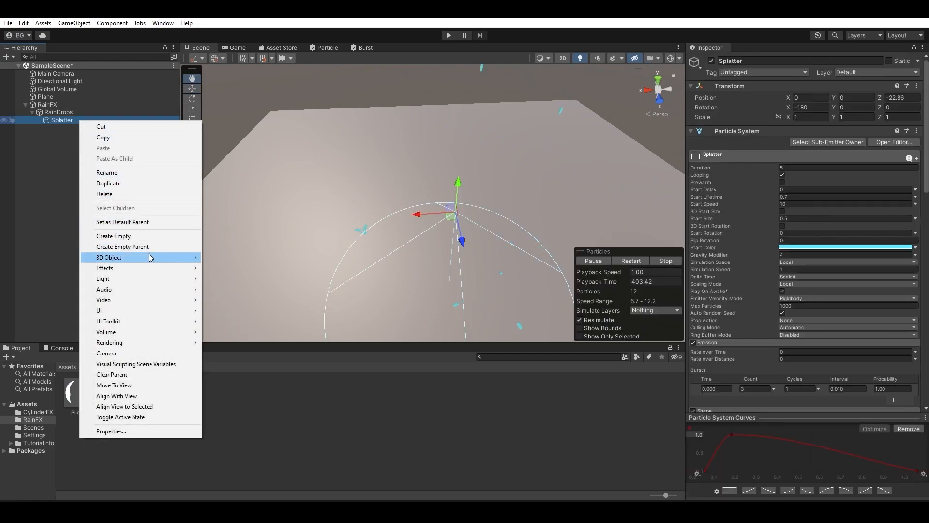
left_click(36, 162)
Add a Particle System as a child of RainDrops and name it Puddle.
right_click(58, 116)
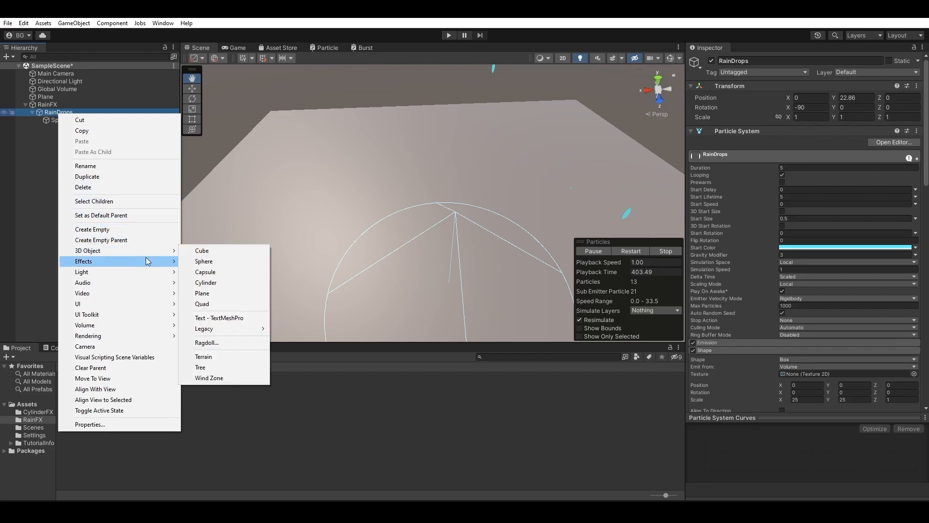
mouse_move(155, 261)
left_click(209, 261)
left_click(81, 149)
left_click(99, 128)
left_click(100, 129)
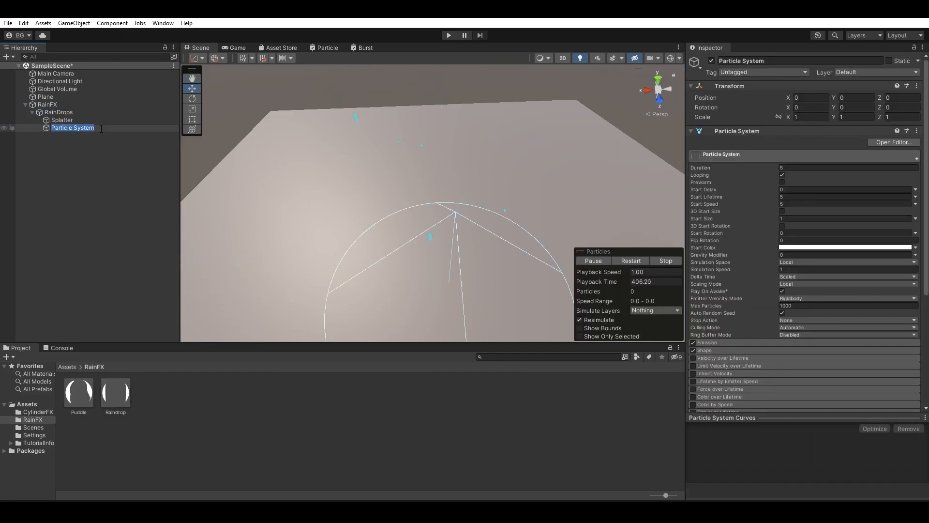
key("Return")
Set the Puddle particle system's emission shape to Sphere with a radius of 0.0001.
scroll(748, 297, "down", 5)
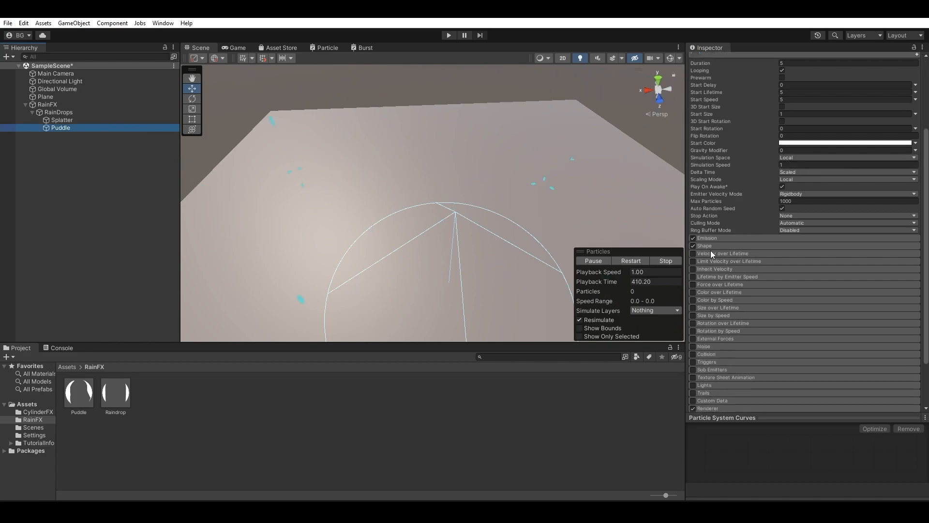
left_click(710, 245)
left_click(799, 255)
left_click(803, 263)
left_click_drag(742, 261, 716, 265)
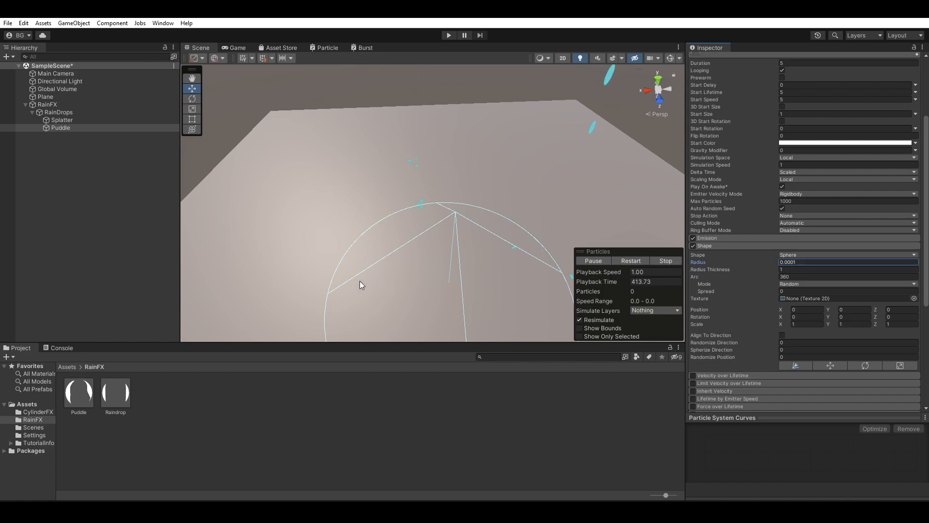
scroll(800, 222, "up", 4)
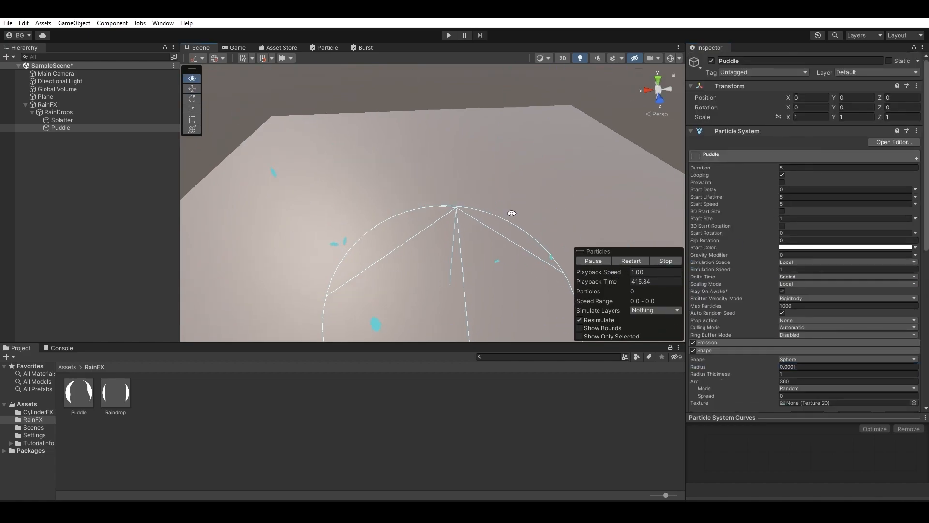
Examine the Splatter particle system's Shape module and its emission outline in the scene.
left_click_drag(508, 215, 545, 202, "alt")
left_click(62, 120)
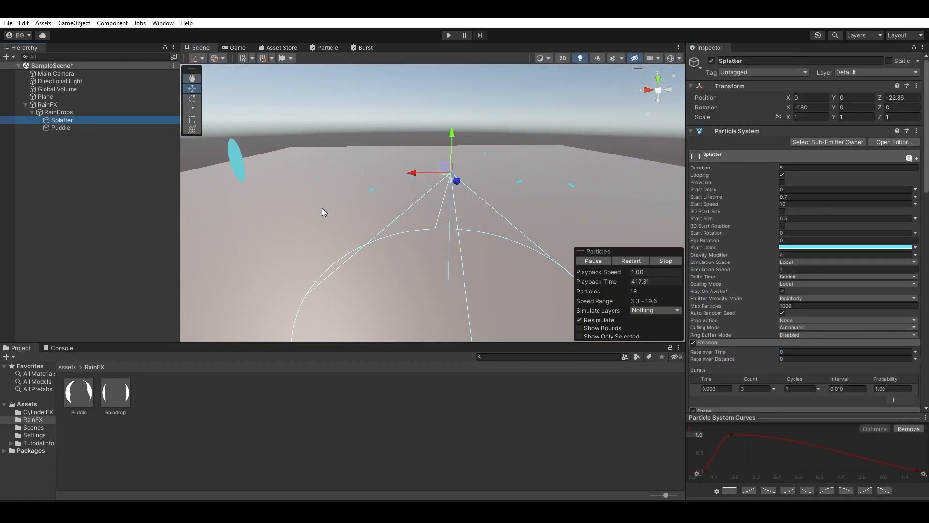
scroll(712, 342, "down", 5)
left_click(712, 254)
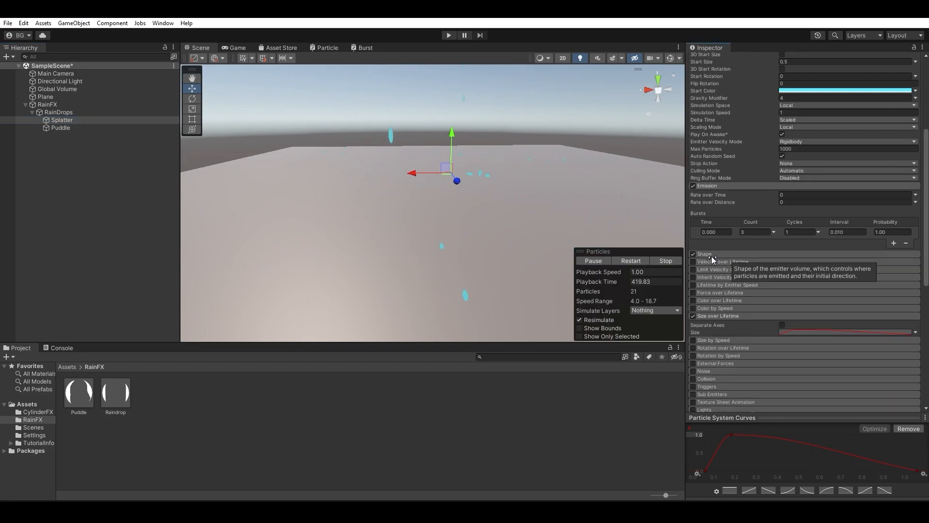
left_click_drag(426, 184, 409, 194, "alt")
Apply the Puddle material to the Puddle particle system.
left_click(72, 127)
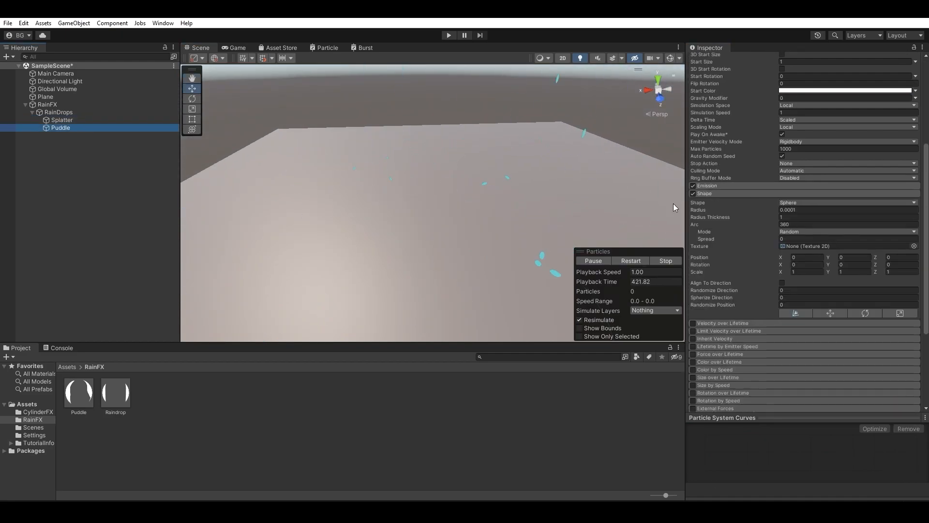
left_click_drag(60, 134, 65, 129)
Examine where the Puddle emitter sits relative to the RainDrops emission box and the floor plane.
double_click(88, 127)
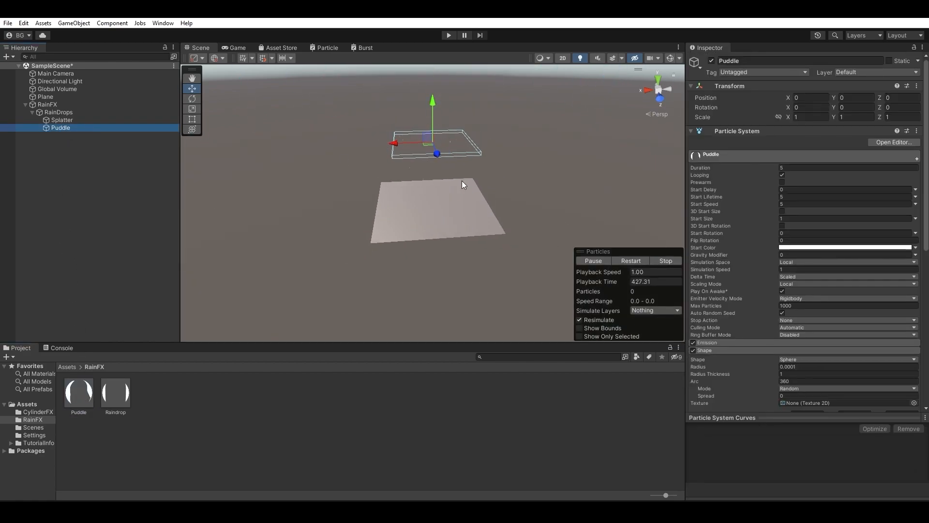
scroll(464, 169, "up", 3)
left_click_drag(463, 169, 481, 194, "alt")
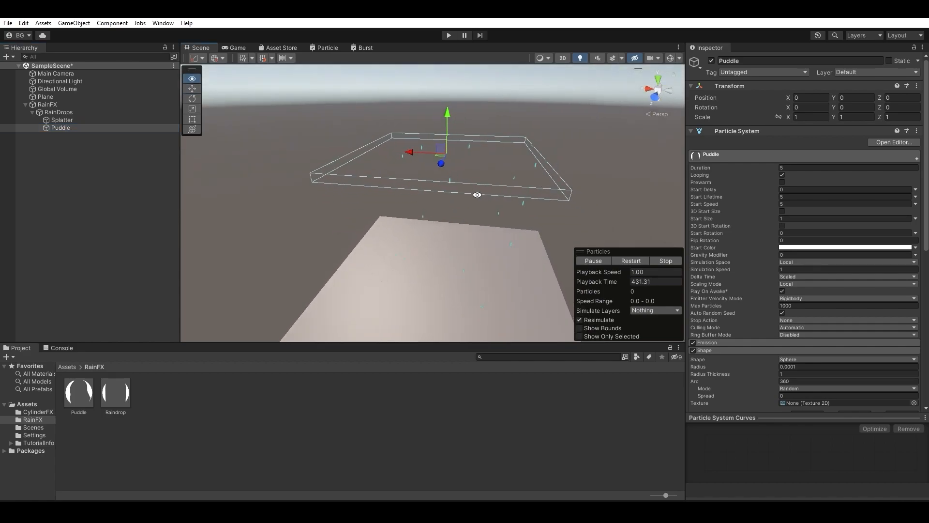
scroll(492, 207, "up", 5)
scroll(536, 143, "down", 5)
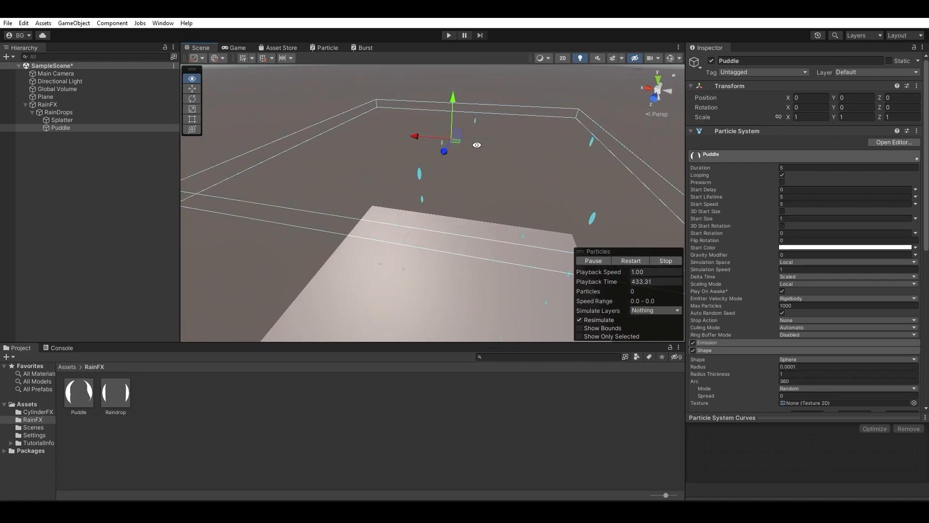
left_click(68, 112)
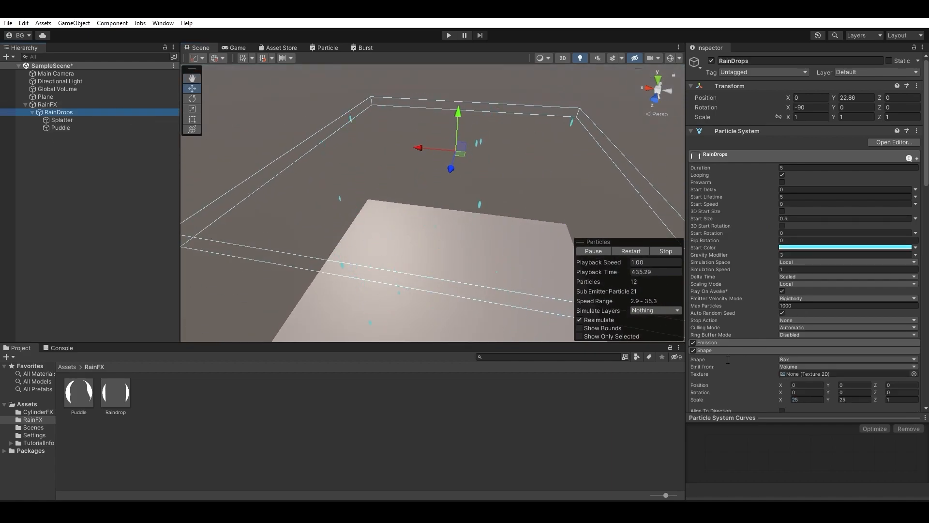
left_click(67, 128)
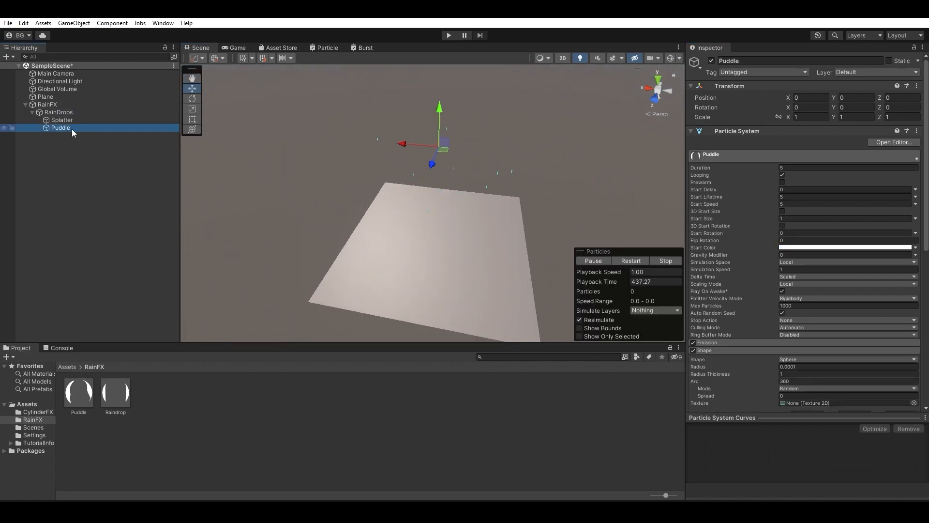
Frame the Puddle emitter in the scene, replay its particles and set its Start Speed to 0.
scroll(216, 147, "down", 3)
double_click(76, 129)
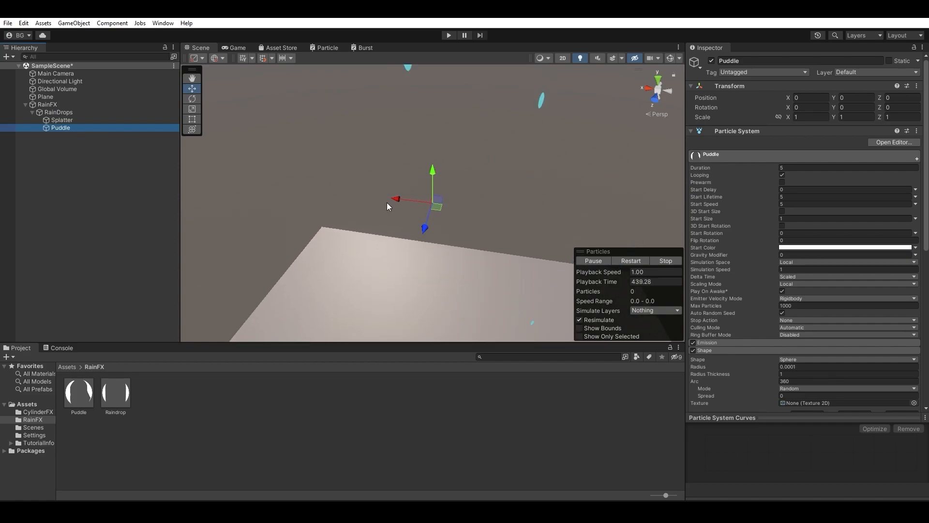
left_click_drag(426, 205, 448, 179, "alt")
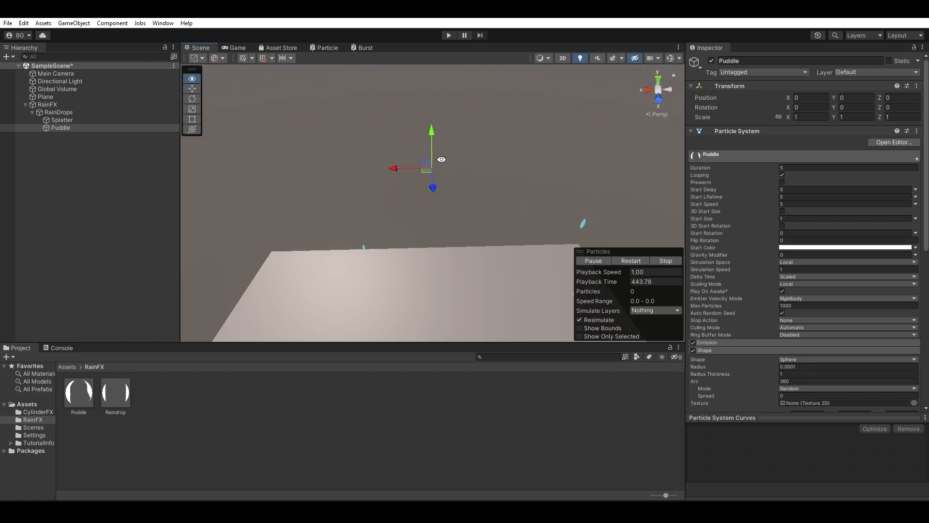
left_click(631, 262)
left_click_drag(509, 204, 528, 173, "alt")
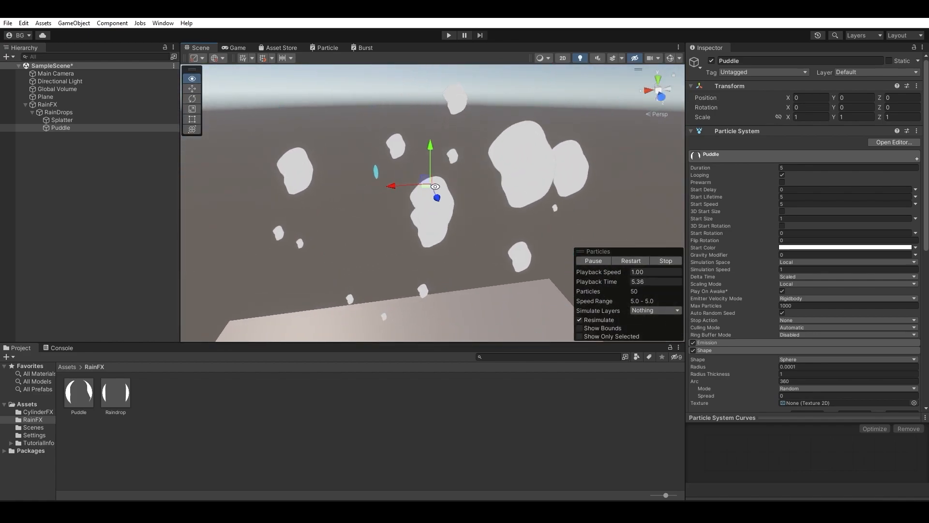
left_click(799, 204)
type("0")
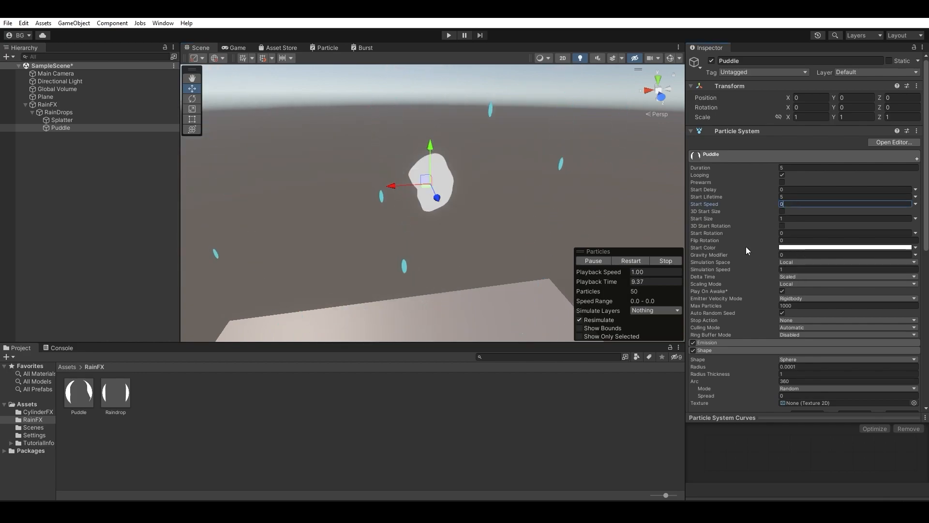
Enable Size over Lifetime on the Puddle particle system with a curve rising from 0 to 1.0 that eases out.
scroll(728, 225, "down", 5)
scroll(728, 225, "down", 5)
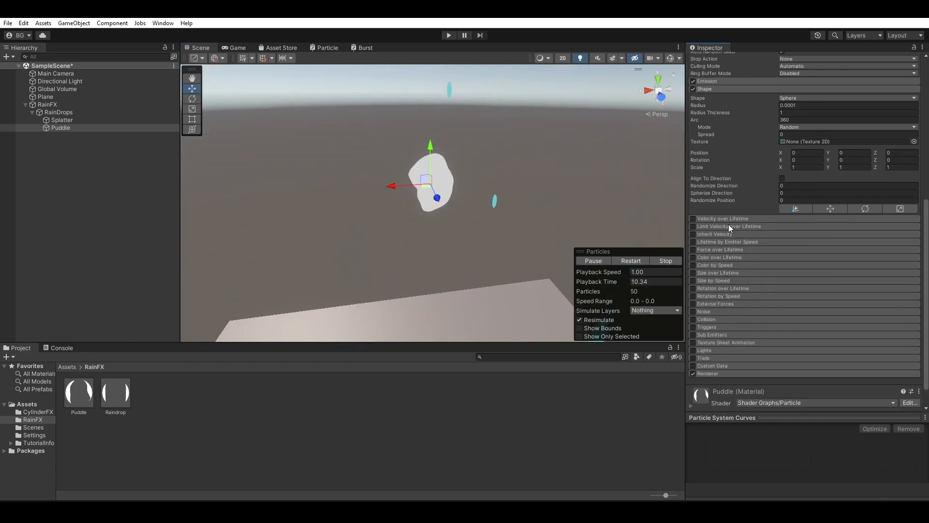
left_click(693, 273)
left_click(736, 273)
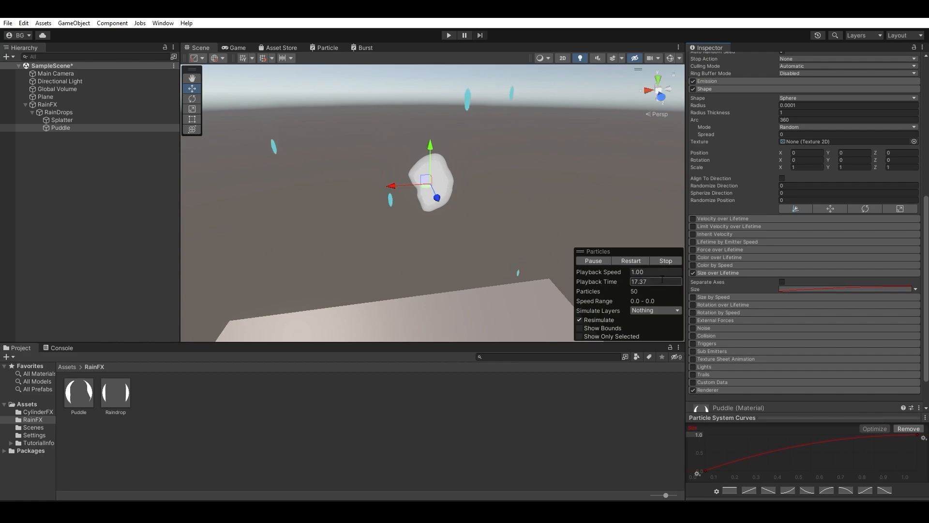
Set the Puddle's Start Lifetime to 1 and replace its continuous emission with a single burst of 1 particle, with Rate over Time at 0.
scroll(774, 264, "up", 10)
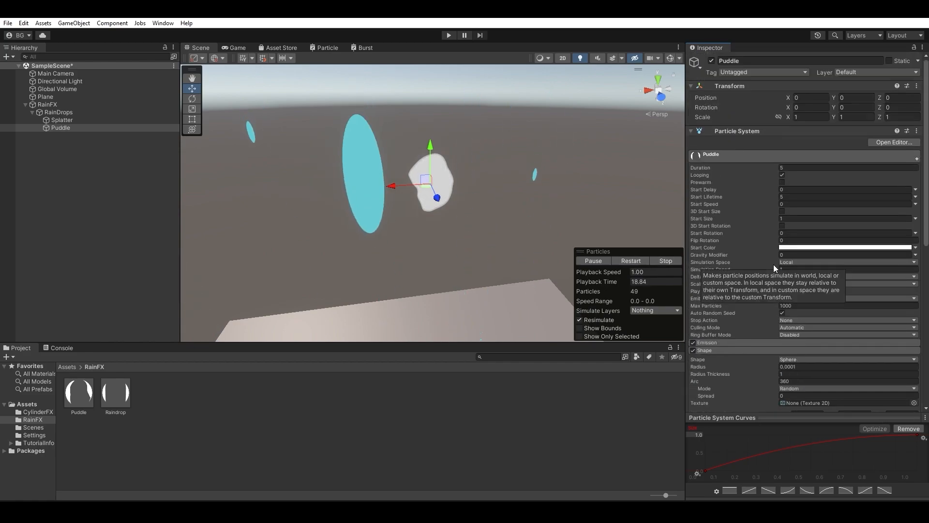
left_click(796, 196)
type("1")
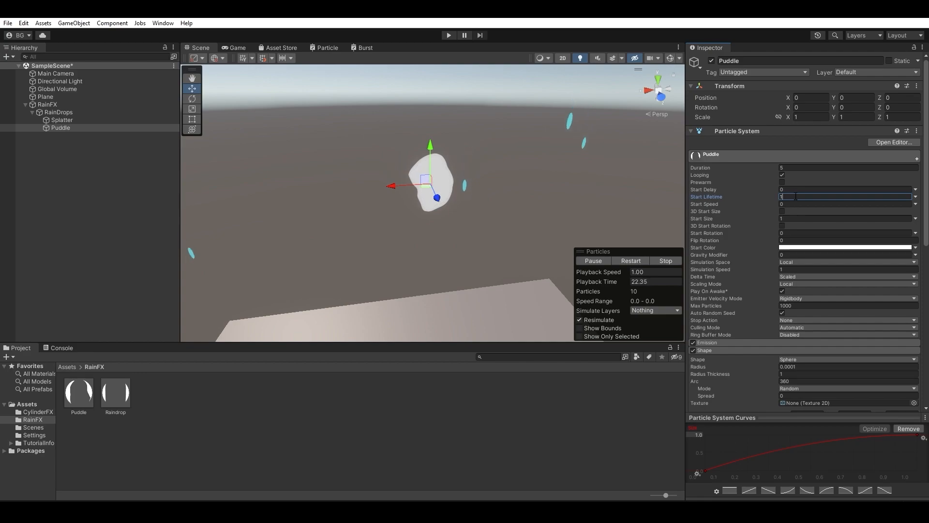
left_click(716, 343)
type("0")
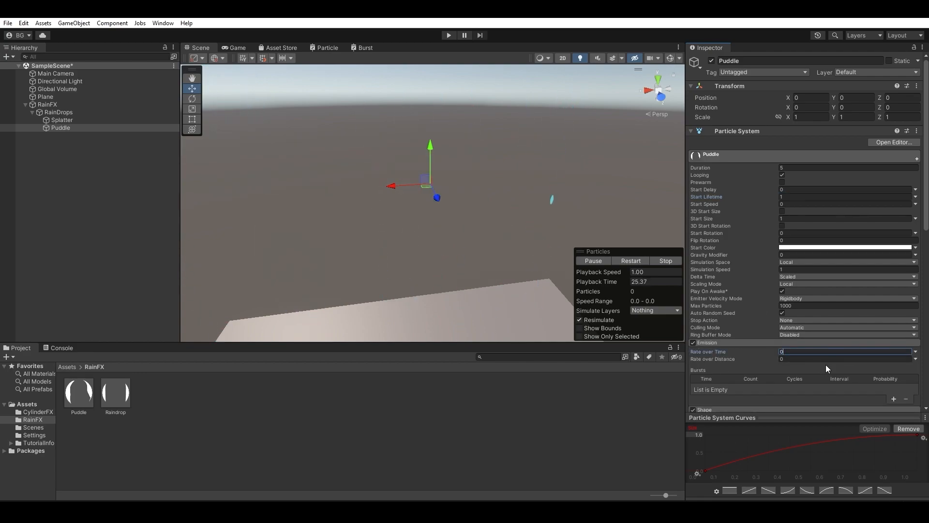
left_click(891, 397)
left_click(756, 389)
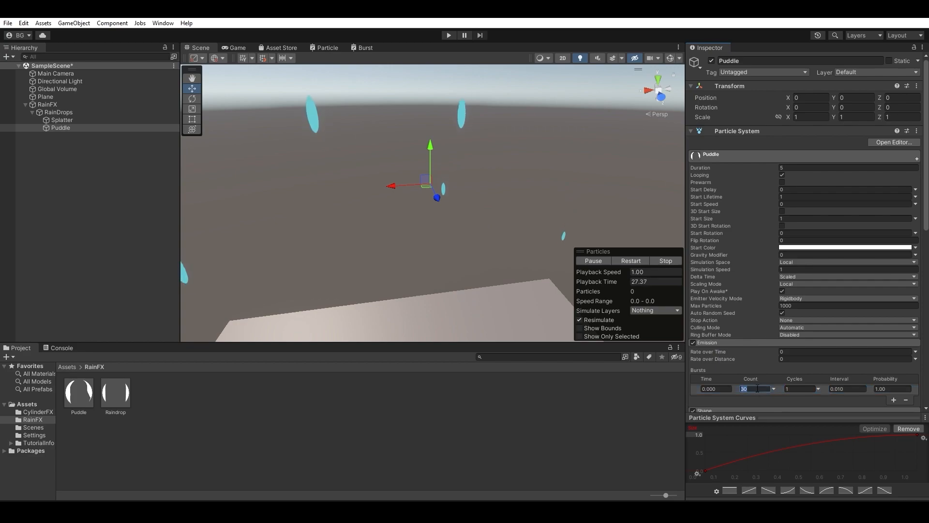
type("1")
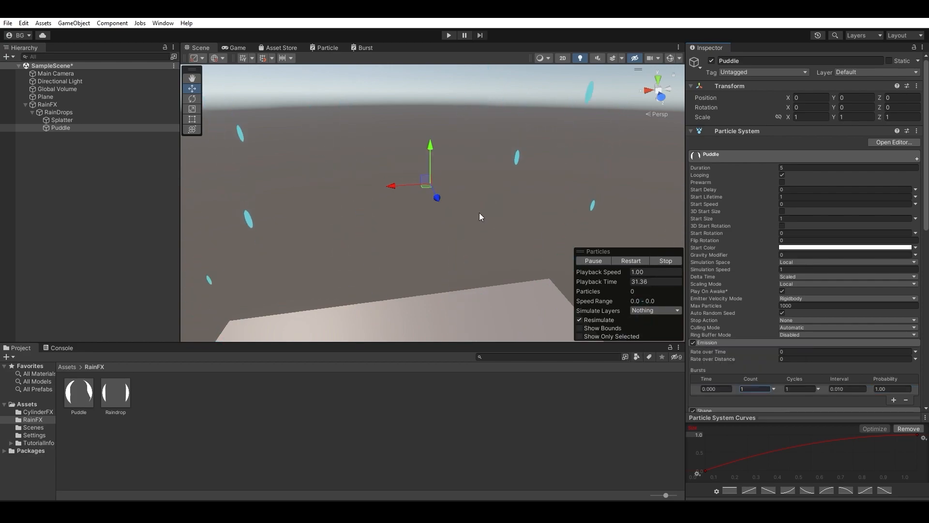
Shorten the Puddle's Start Lifetime to 0.5, then replay the effect and pause it while the particle is visible.
scroll(763, 234, "down", 4)
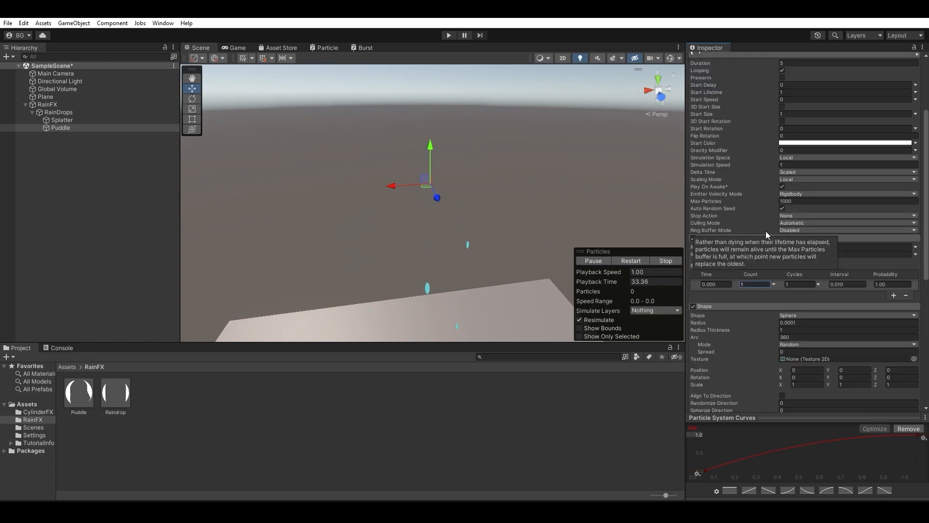
scroll(766, 231, "up", 4)
left_click(797, 199)
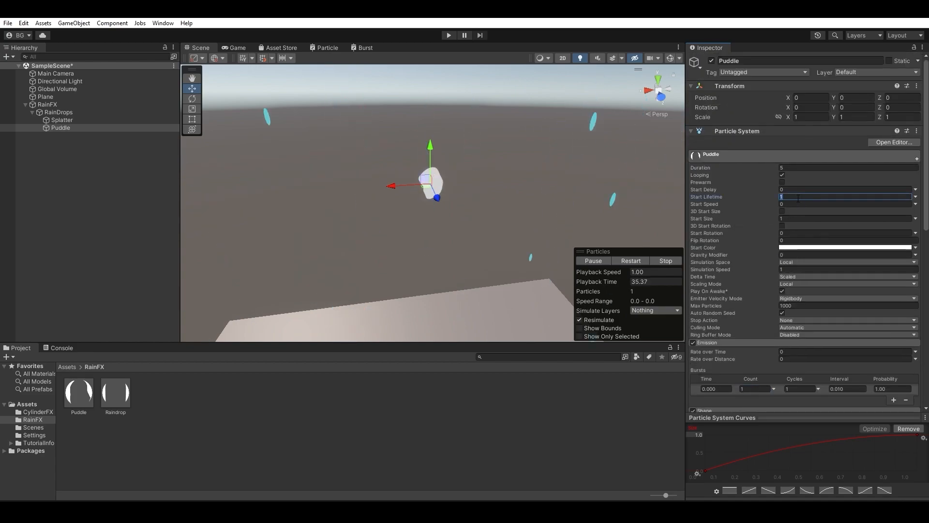
type("0.5")
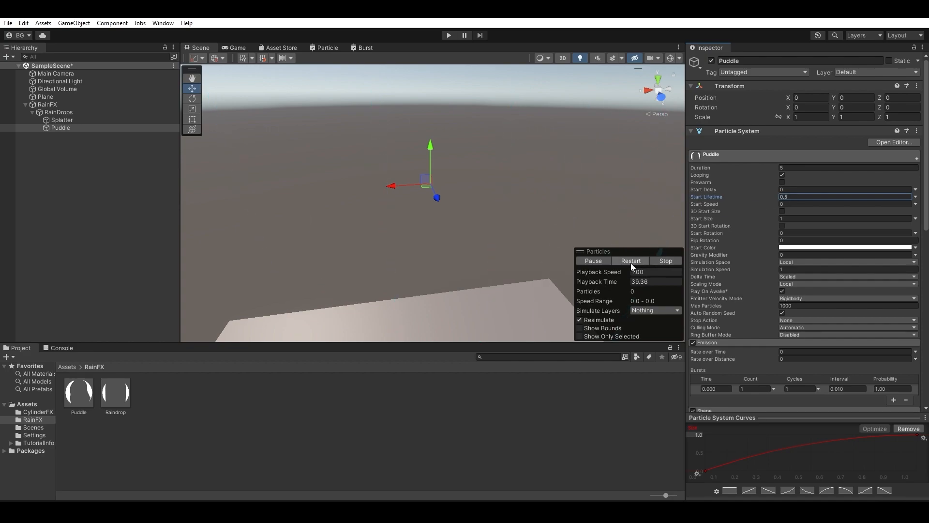
left_click(632, 261)
left_click(631, 261)
left_click(631, 262)
left_click(631, 261)
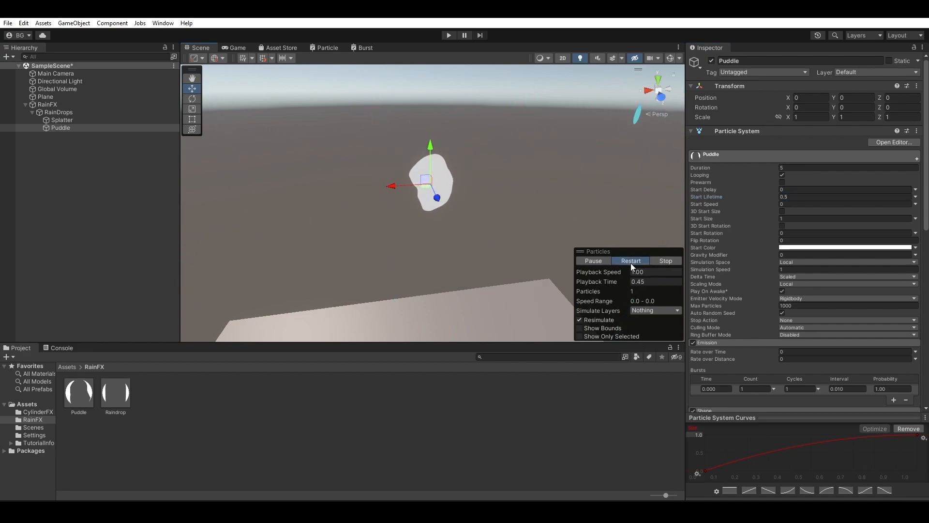
left_click(617, 264)
left_click(614, 264)
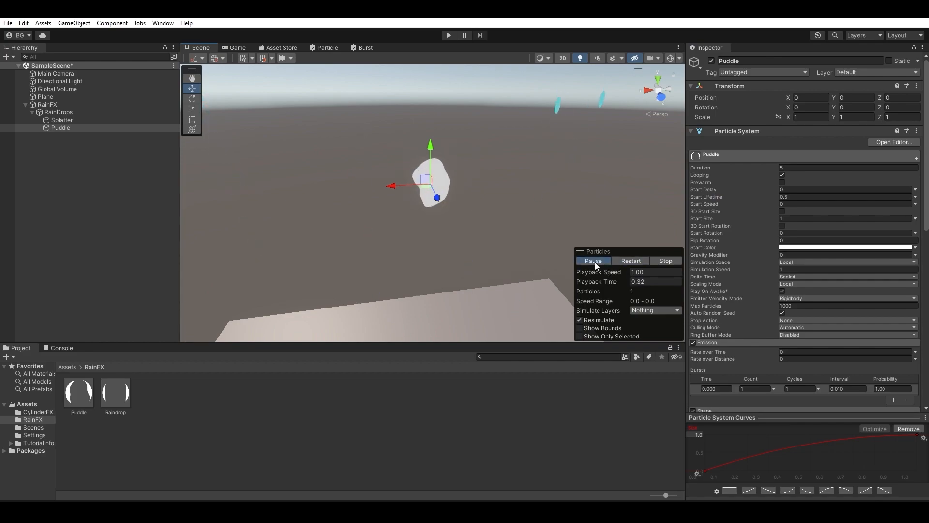
left_click(594, 261)
Copy the Splatter system's light blue Start Color onto the Puddle particle system.
scroll(773, 277, "down", 6)
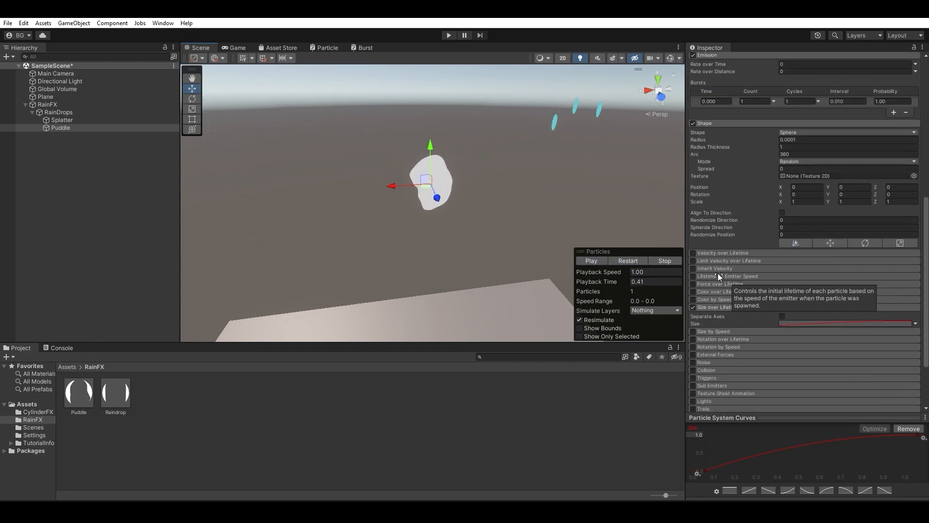
scroll(718, 273, "down", 2)
left_click(68, 121)
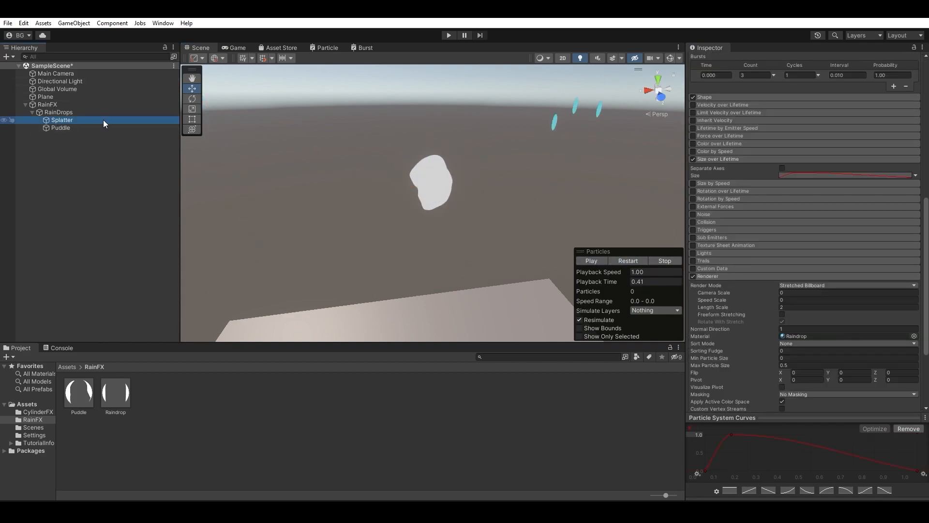
scroll(825, 260, "up", 10)
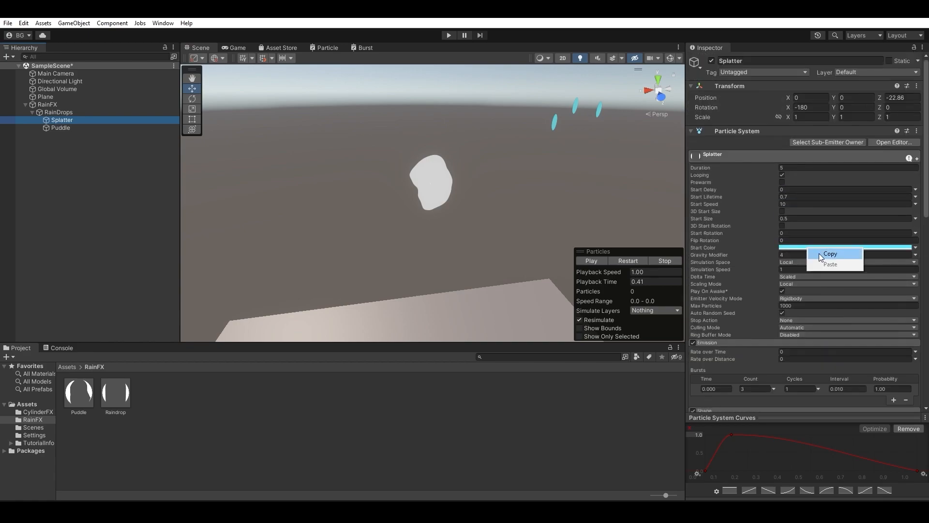
right_click(804, 246)
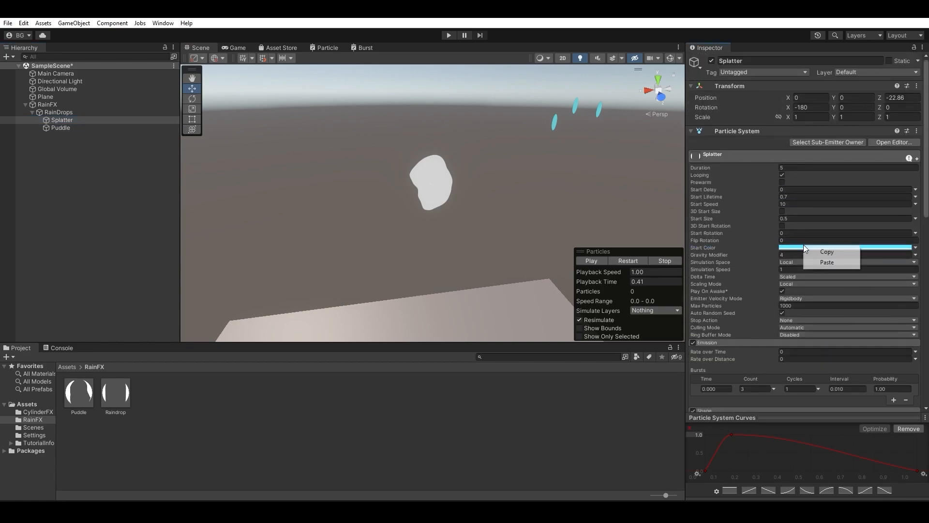
left_click(128, 127)
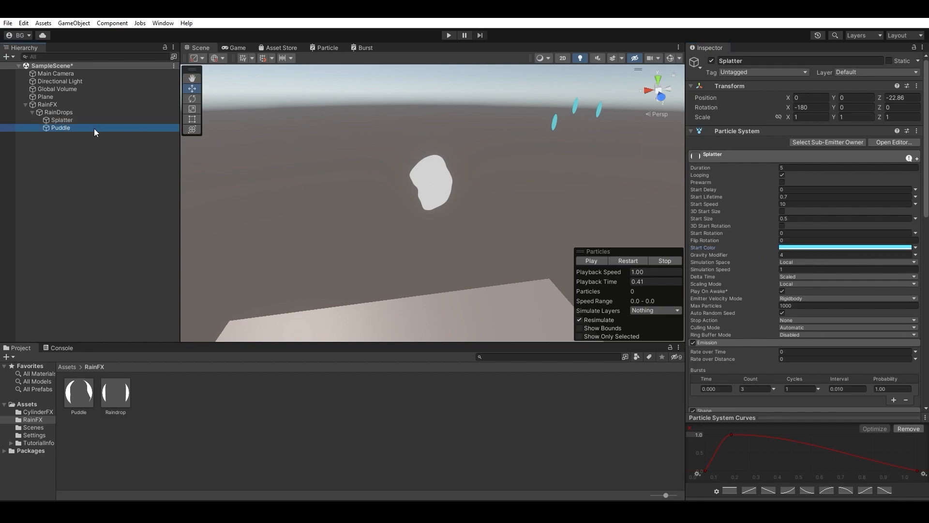
right_click(817, 249)
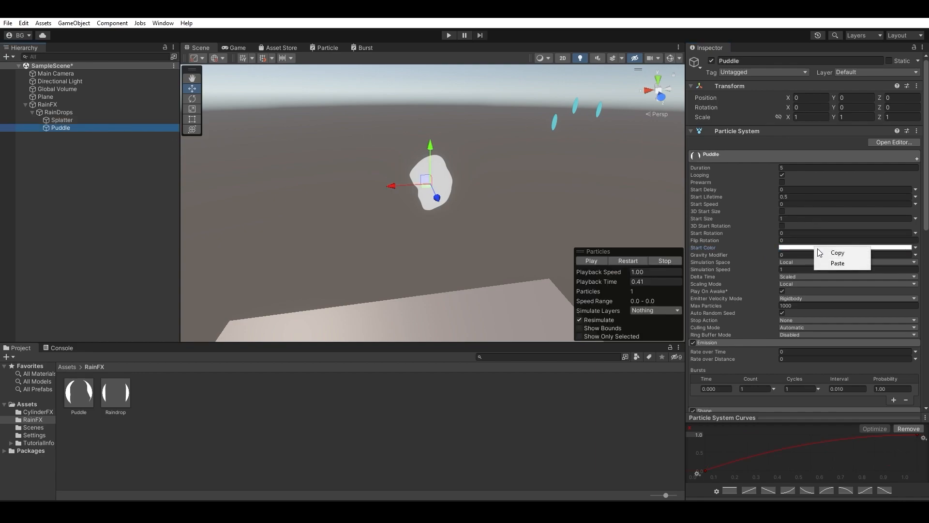
left_click(839, 264)
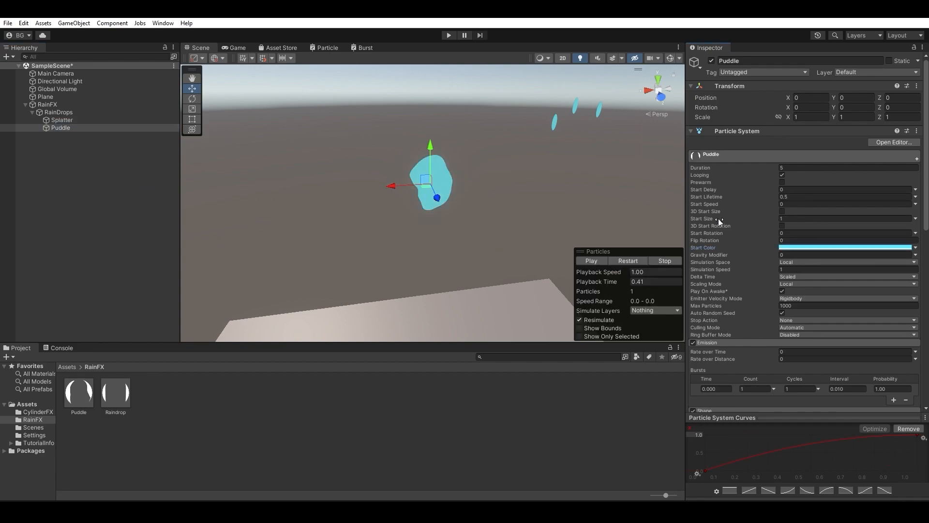
Compare the Start Color settings of the RainDrops, Splatter and Puddle particle systems.
scroll(718, 218, "down", 2)
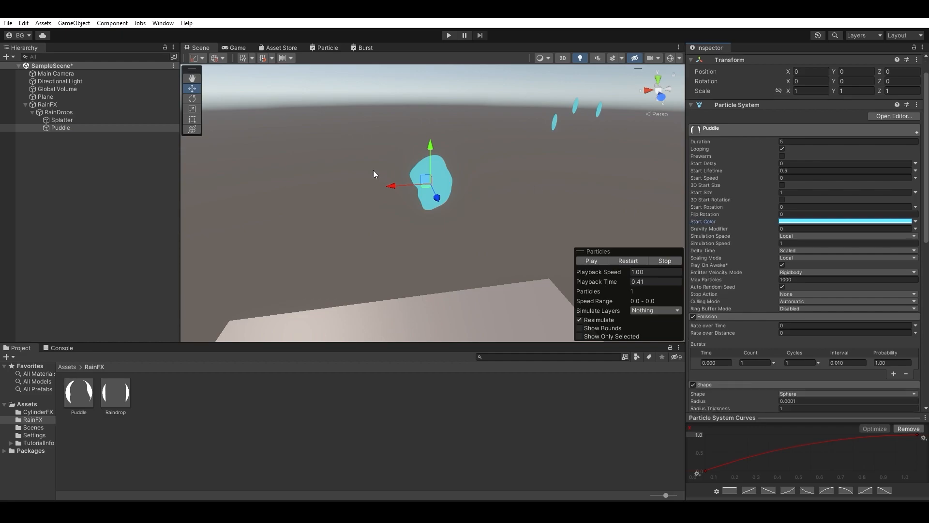
left_click(100, 114, "shift")
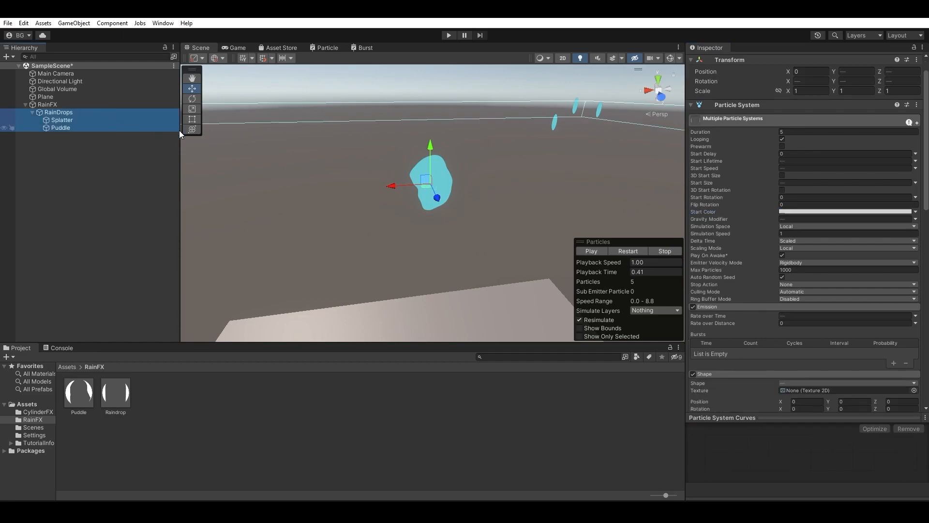
left_click(66, 111)
left_click(69, 120)
left_click(69, 126)
left_click(69, 121)
left_click(70, 116)
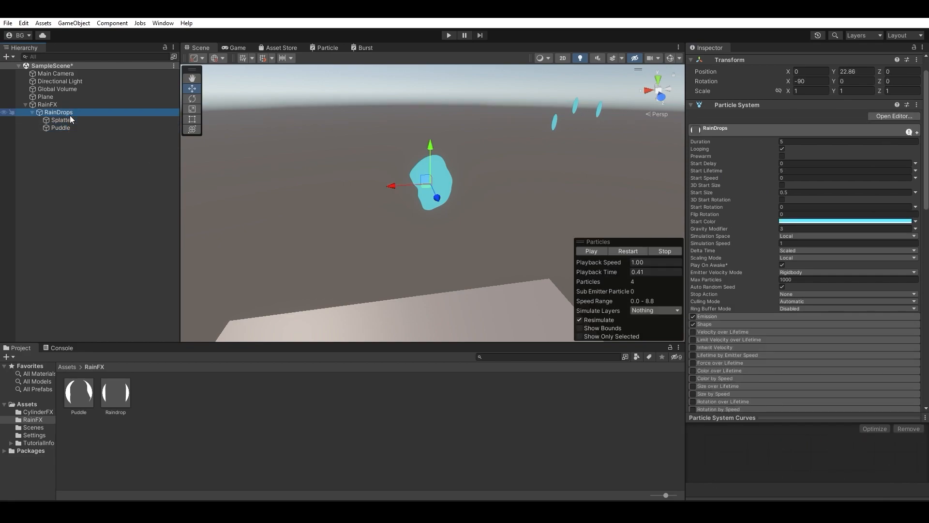
Paste the copied light blue Start Color onto RainDrops, Splatter and Puddle together, and check each system.
left_click(75, 129, "shift")
right_click(821, 211)
left_click(840, 227)
left_click(76, 120)
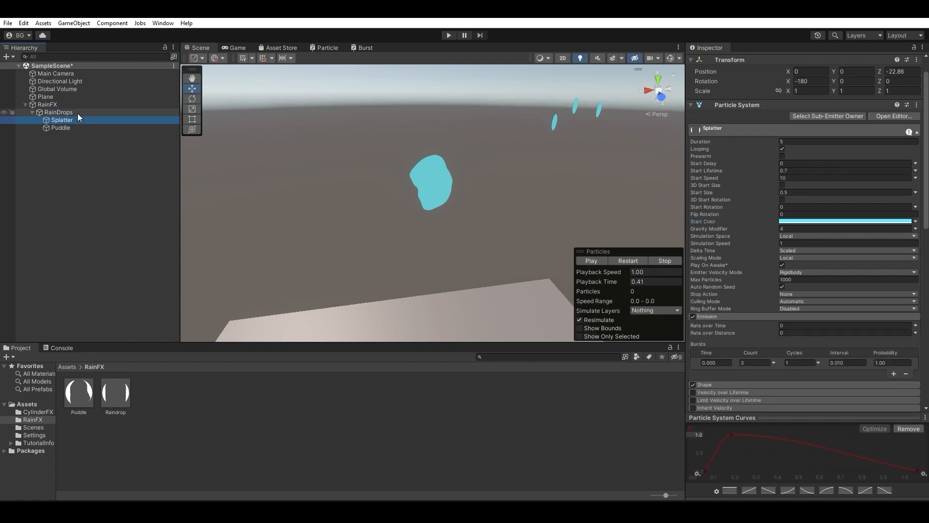
left_click(78, 113)
left_click(81, 129)
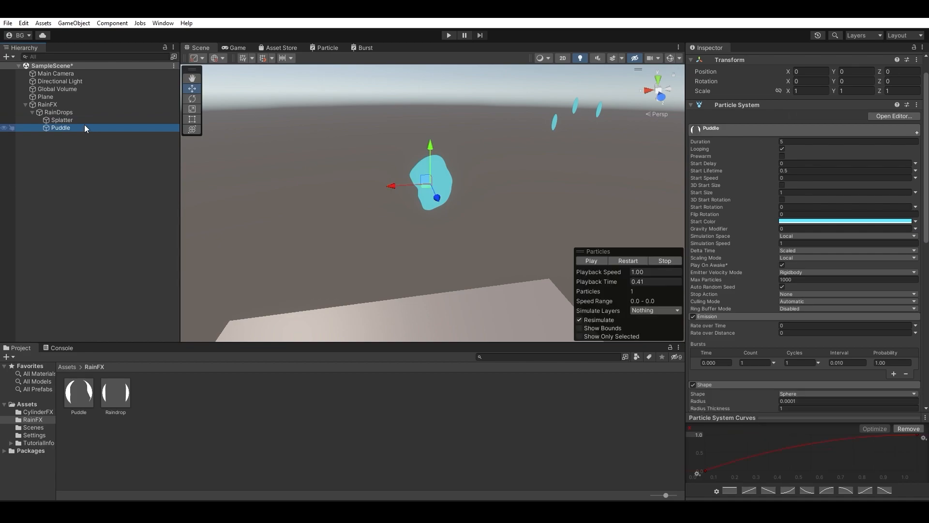
Replay the Puddle effect and pause it while its particle is visible.
left_click(601, 260)
left_click(601, 260)
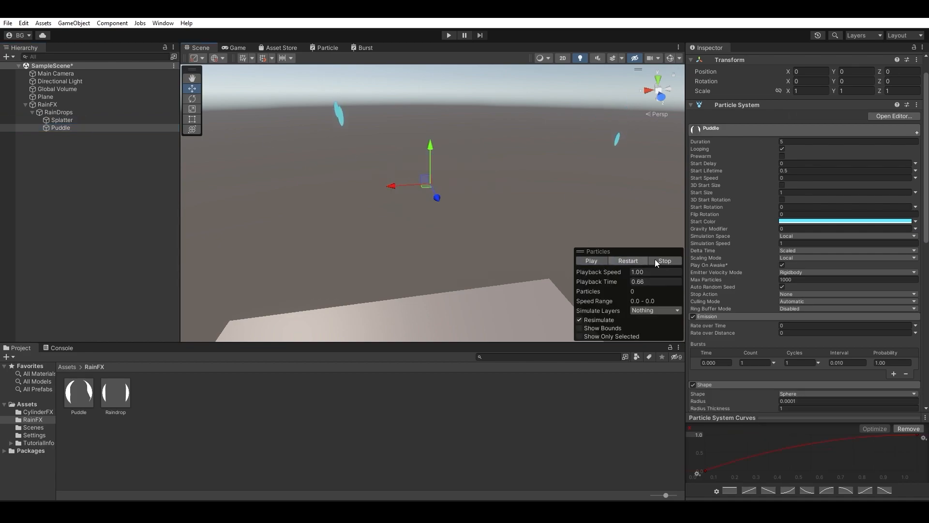
left_click(621, 262)
left_click(595, 260)
Enable Color over Lifetime on the Puddle, fading alpha from 255 at about 70% to 0 at 100%, and replay the effect.
scroll(784, 252, "down", 10)
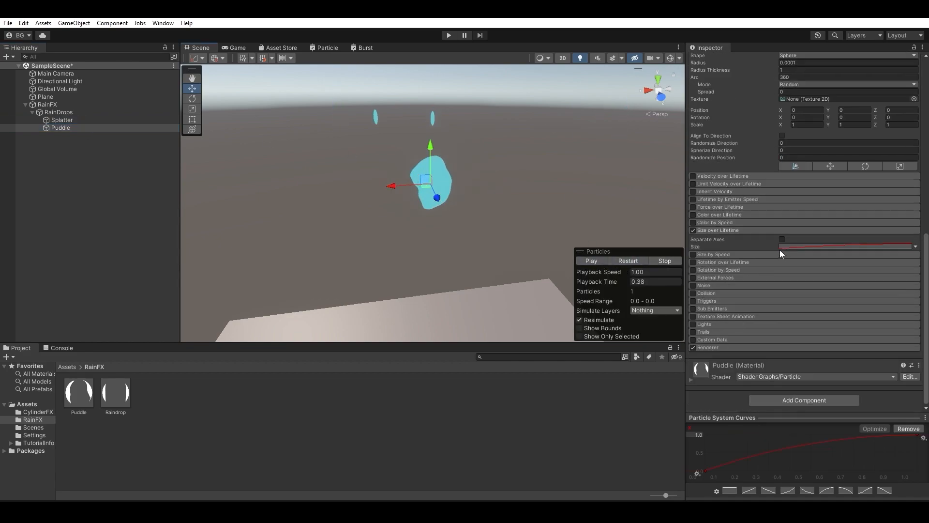
left_click(692, 215)
left_click(809, 224)
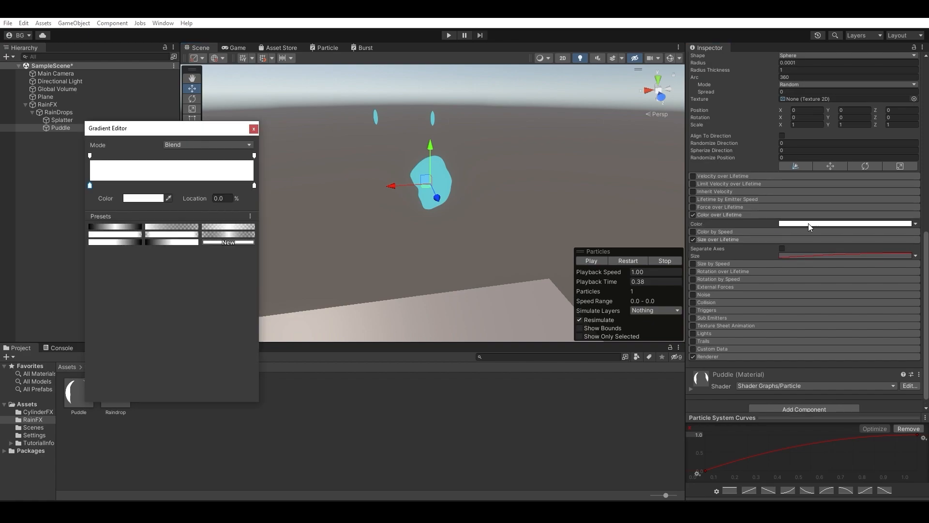
left_click(217, 156)
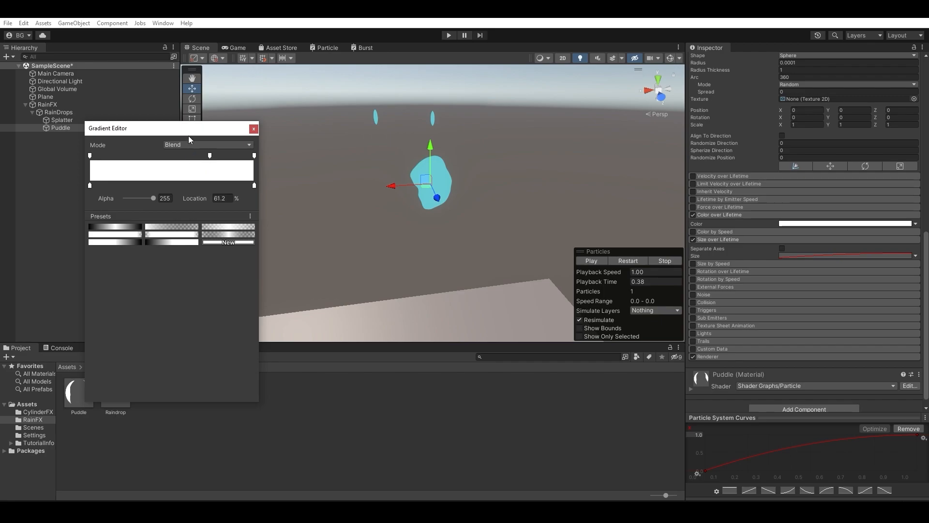
left_click_drag(211, 160, 170, 161)
left_click_drag(157, 199, 115, 200)
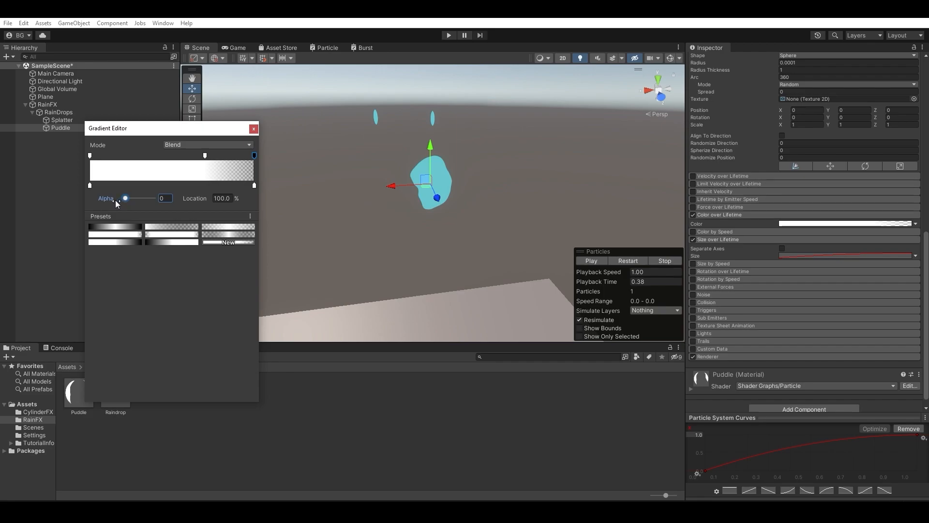
left_click(254, 129)
left_click(613, 261)
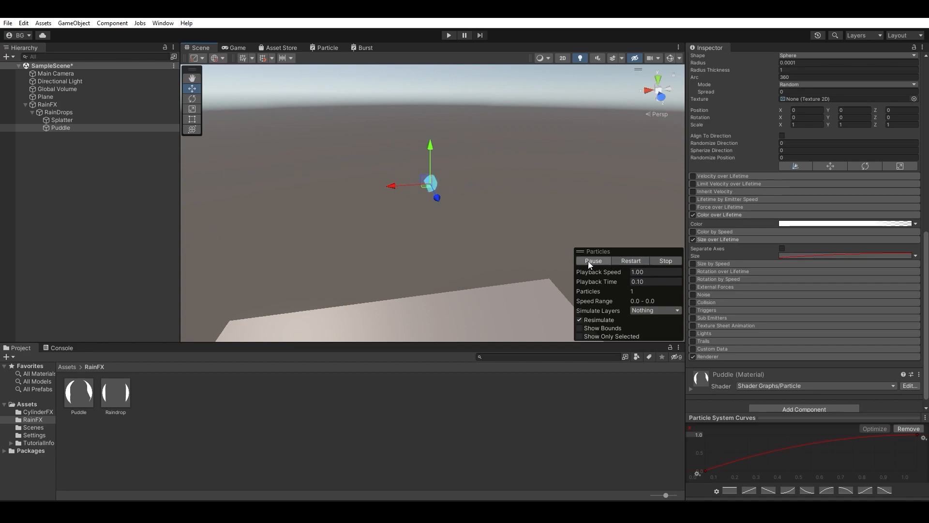
left_click(593, 262)
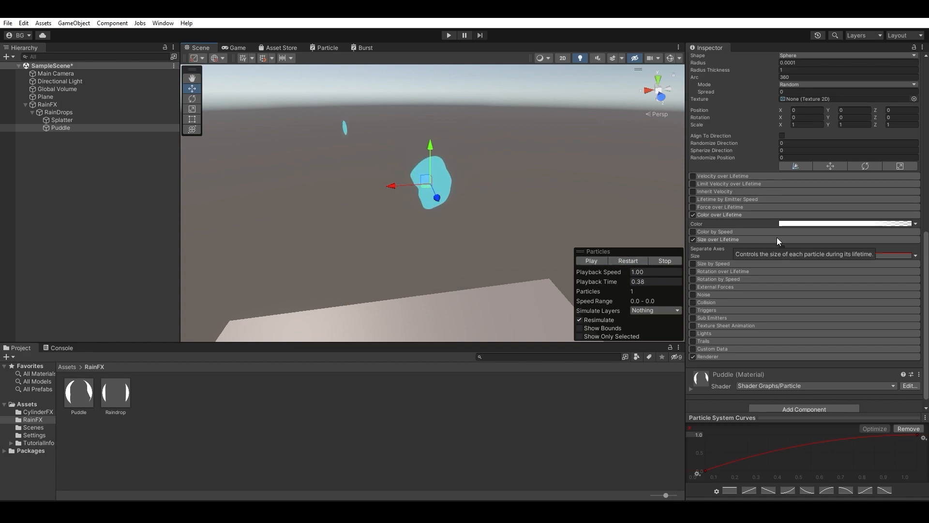
Set the Puddle's Render Alignment to Local in its Renderer module.
scroll(776, 237, "up", 15)
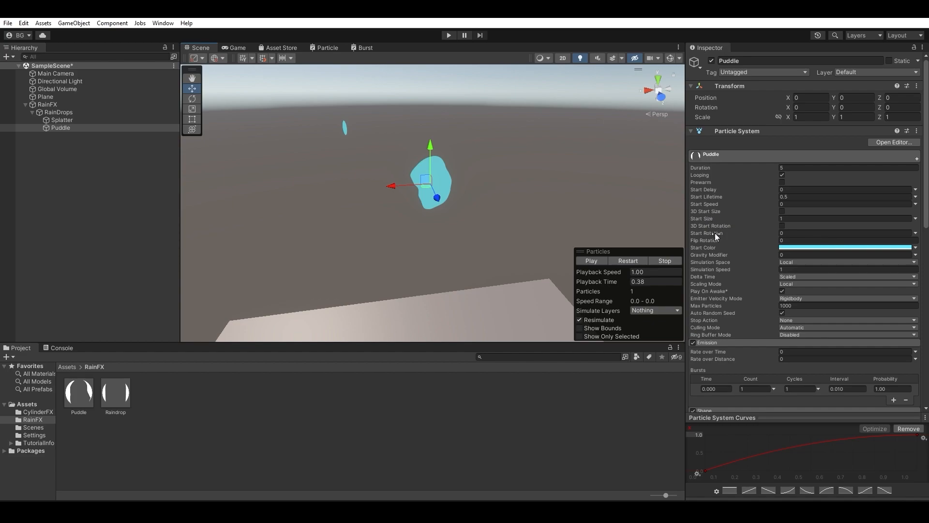
scroll(753, 233, "down", 10)
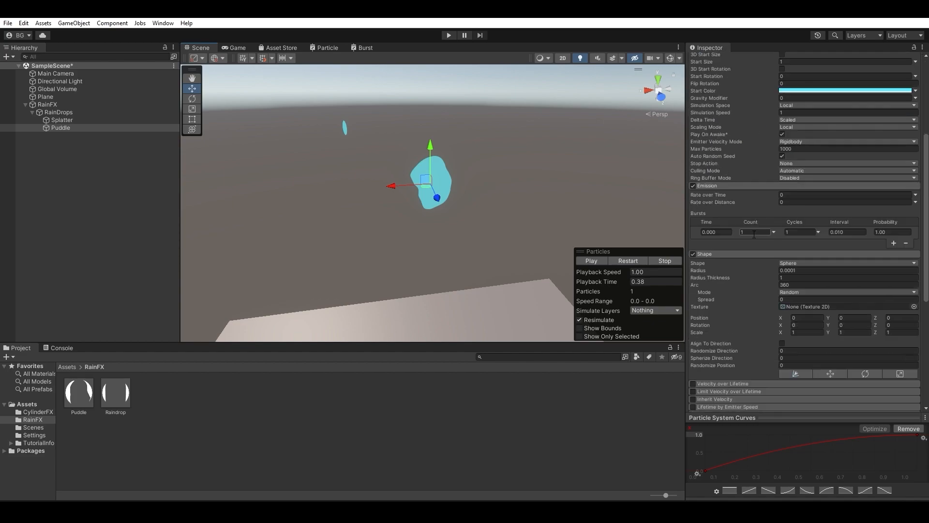
left_click(713, 347)
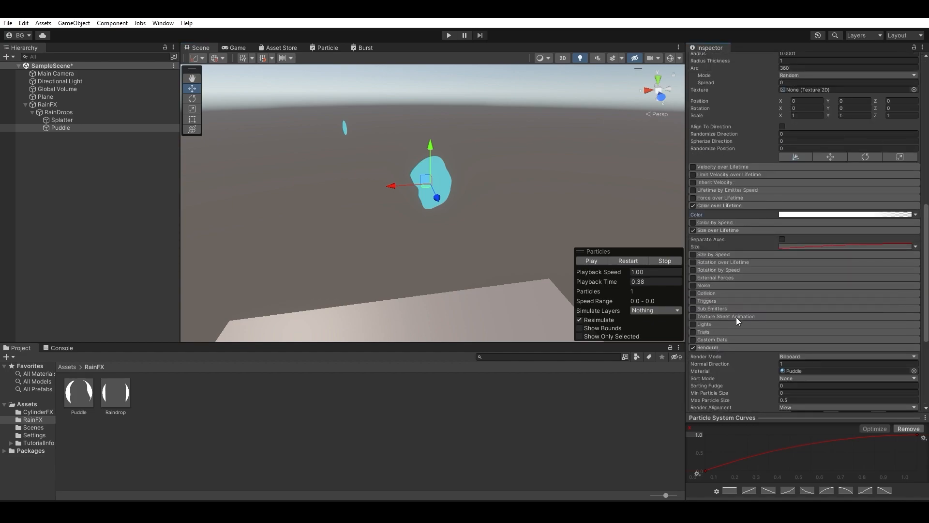
scroll(736, 317, "down", 5)
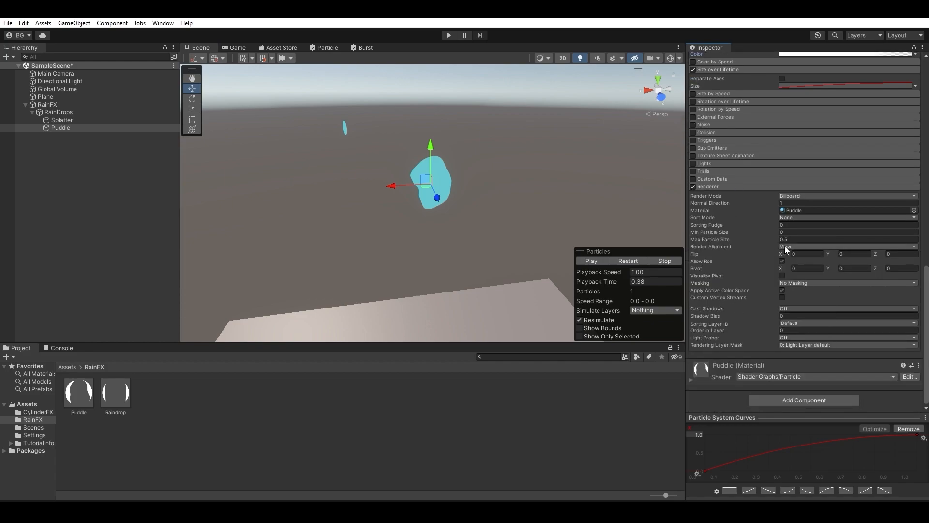
left_click(785, 246)
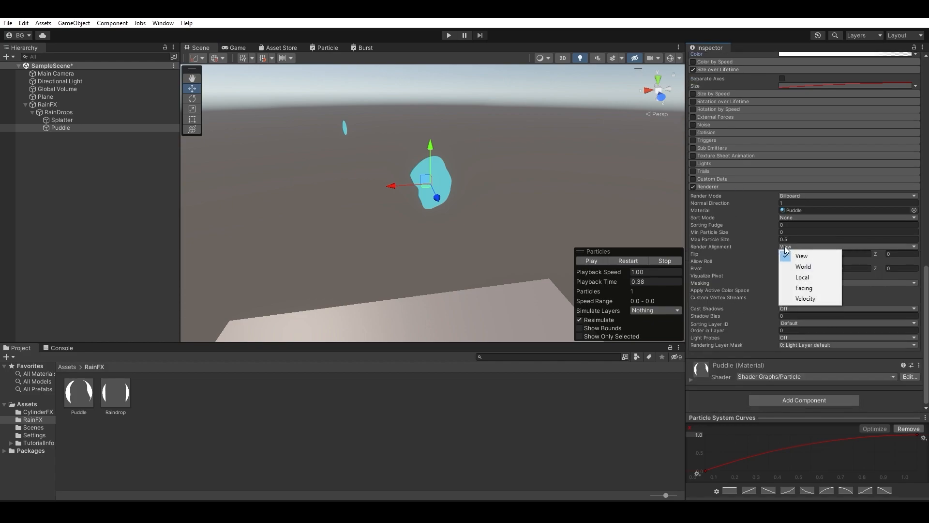
left_click(814, 277)
left_click_drag(480, 214, 465, 212, "alt")
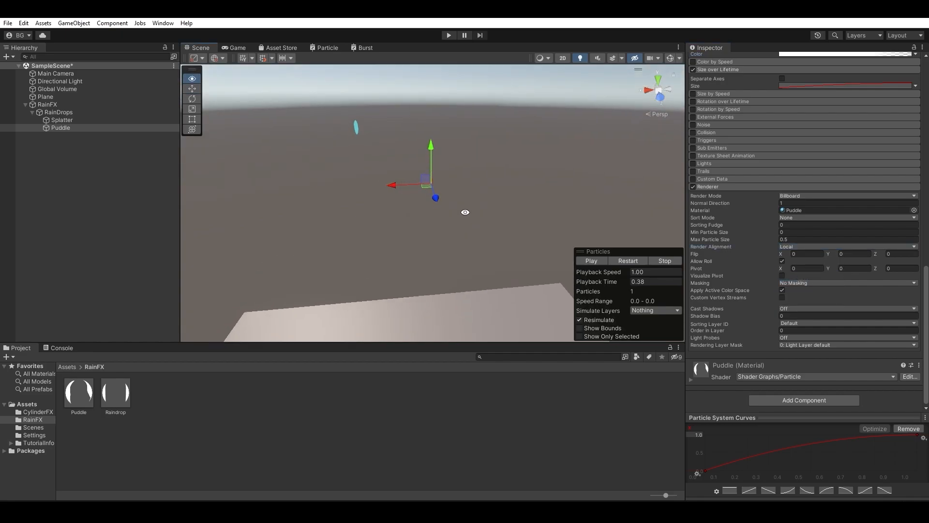
Set the Puddle's X rotation to 180 so the particle lies flat, and pause a replay of the effect.
scroll(816, 208, "up", 15)
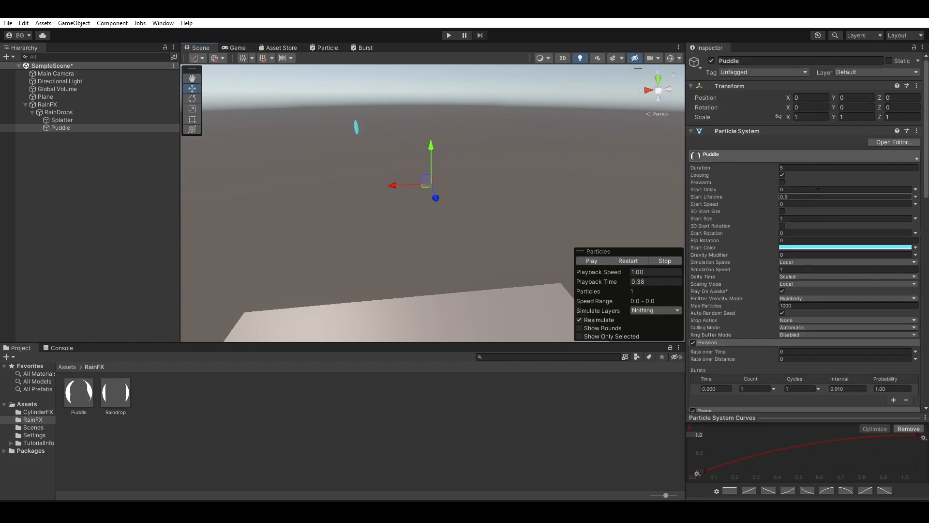
type("-90")
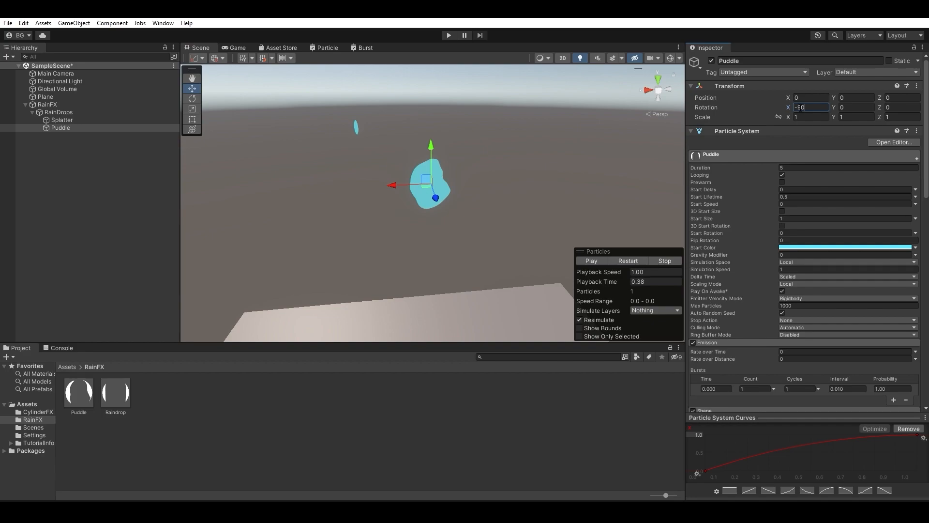
key("BackSpace")
key("BackSpace")
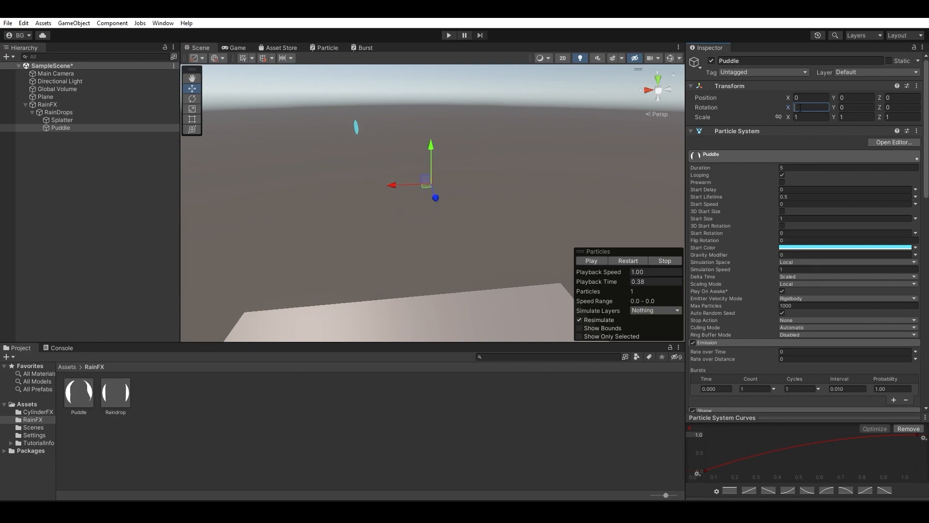
type("180")
left_click_drag(642, 162, 643, 267, "alt")
left_click(633, 262)
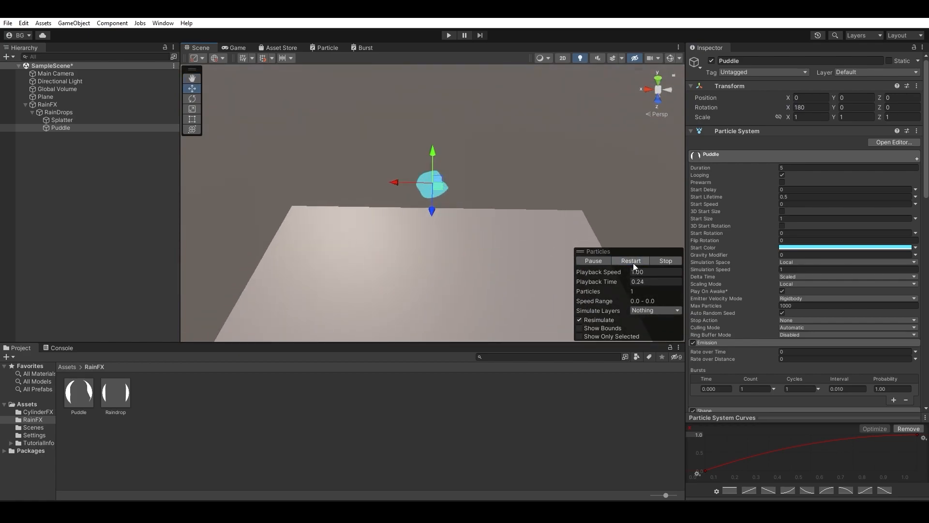
left_click(603, 262)
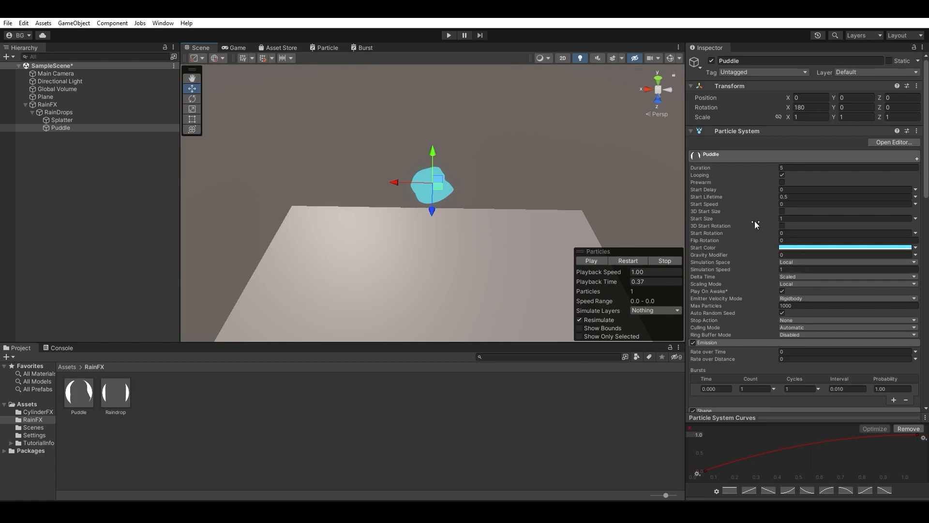
Enable 3D Start Rotation on the Puddle with a random Z range from 0 to 360, and preview it at playback time 0.28.
left_click(782, 225)
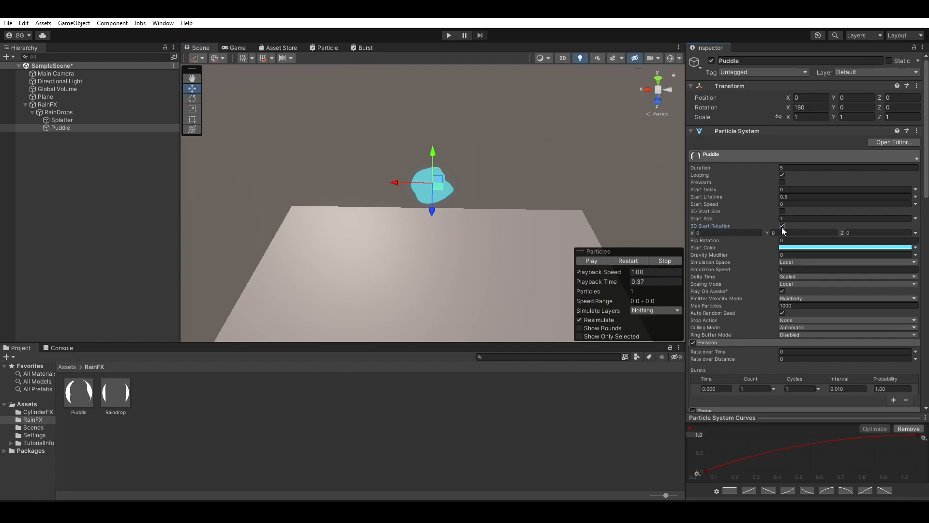
left_click_drag(767, 235, 787, 218)
key("ctrl+z")
left_click_drag(841, 234, 865, 226)
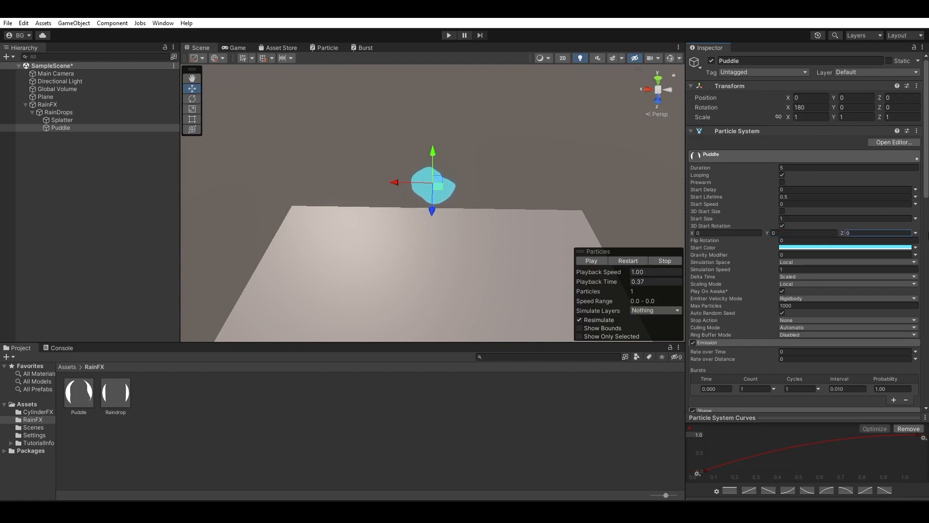
left_click(916, 234)
left_click(904, 263)
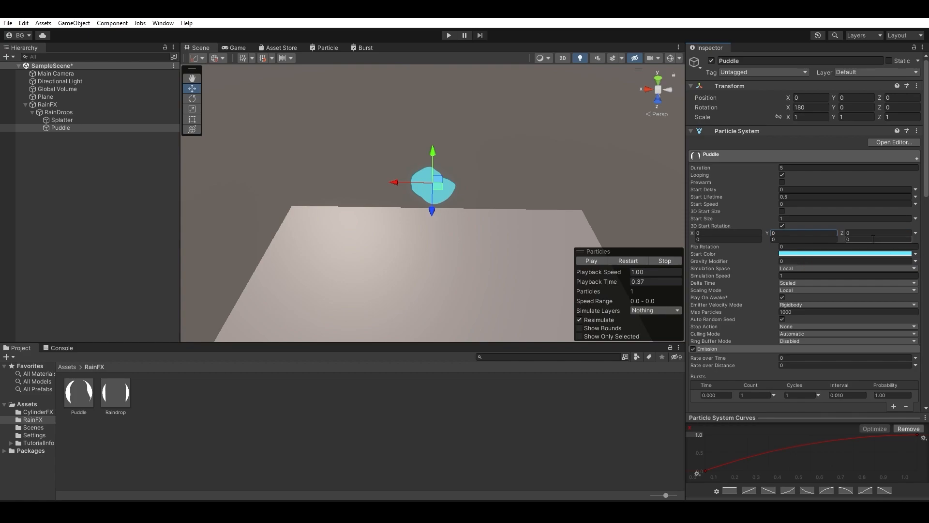
type("360")
left_click(636, 262)
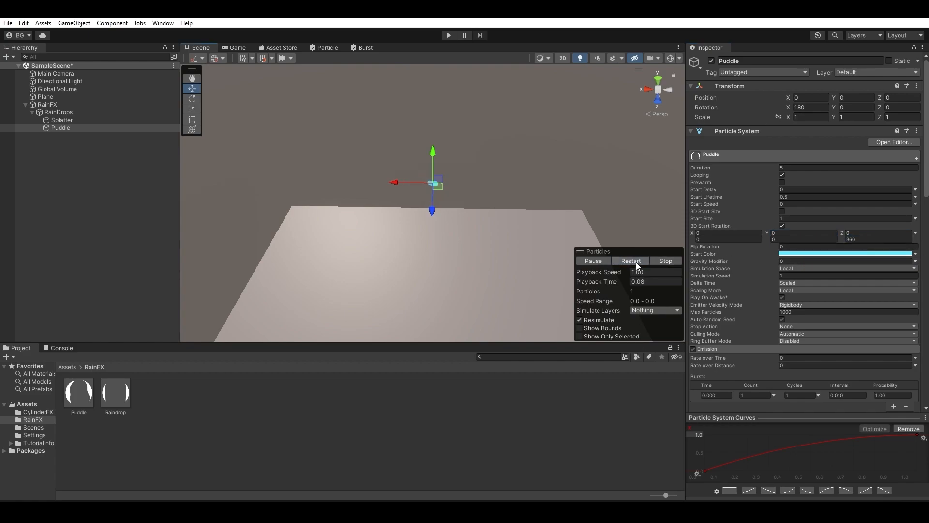
left_click_drag(600, 281, 622, 284)
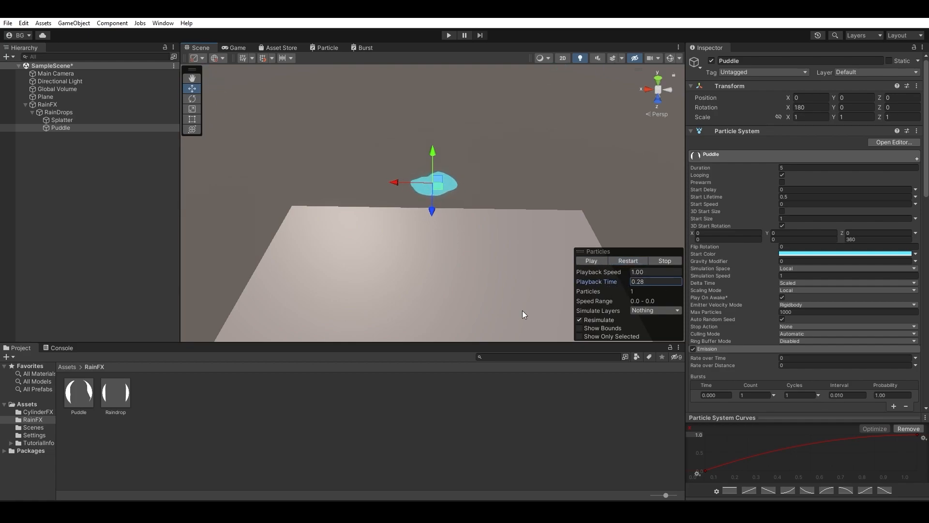
Set the Distortion of the Puddle material to about 0.15.
left_click(70, 397)
mouse_move(815, 211)
left_mouse_down()
mouse_move(803, 208)
mouse_move(845, 208)
mouse_move(782, 199)
mouse_move(847, 208)
mouse_move(808, 209)
left_mouse_up()
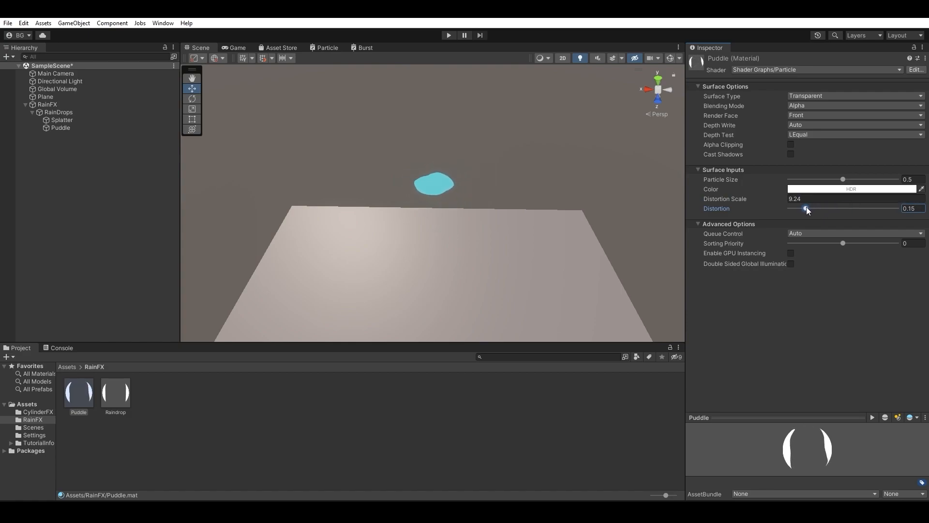
left_click_drag(426, 271, 491, 209, "alt")
Replay the Puddle effect several times, pause it and scrub the playback time to inspect the puddle shape.
left_click(61, 128)
left_click(626, 260)
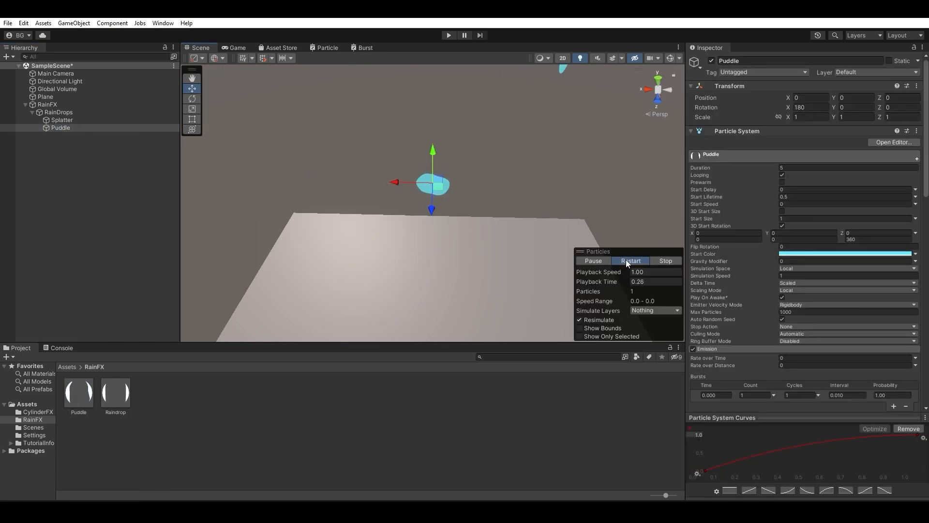
left_click(626, 261)
left_click(626, 260)
left_click(626, 260)
left_click(604, 261)
mouse_move(615, 279)
left_mouse_down()
mouse_move(631, 277)
mouse_move(580, 272)
mouse_move(603, 272)
left_mouse_up()
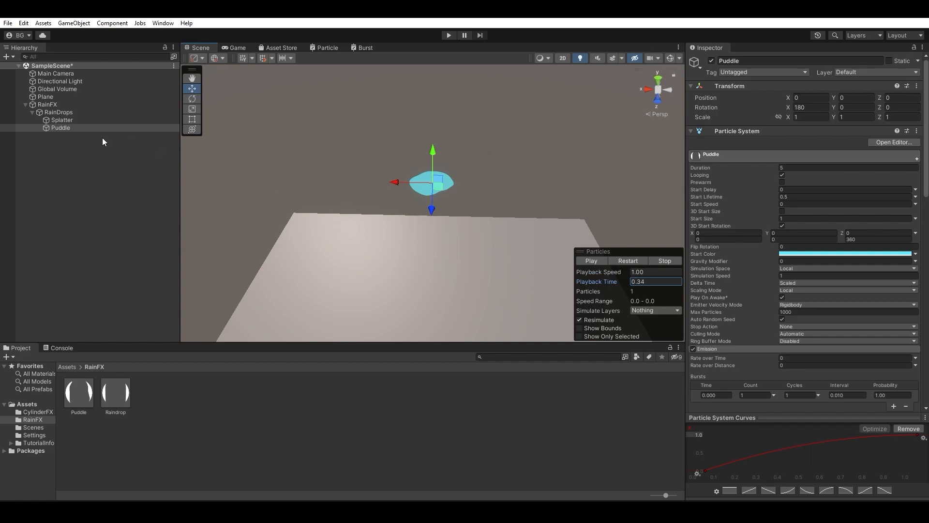
Add the Puddle particle system as a second Death sub emitter on RainDrops.
left_click(97, 114)
left_click_drag(460, 239, 490, 188, "alt")
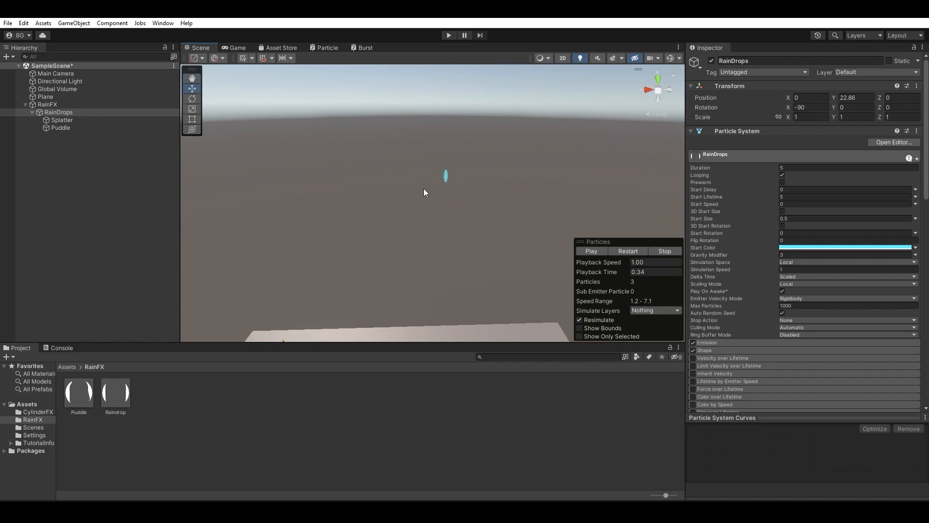
left_click_drag(460, 266, 404, 224, "alt")
left_click(82, 128)
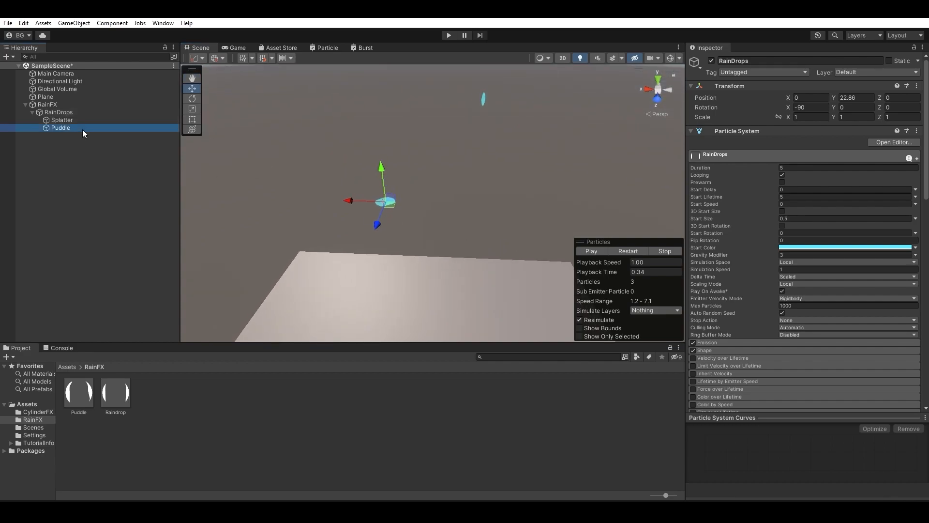
left_click_drag(69, 129, 85, 112)
scroll(792, 291, "down", 15)
scroll(792, 291, "down", 3)
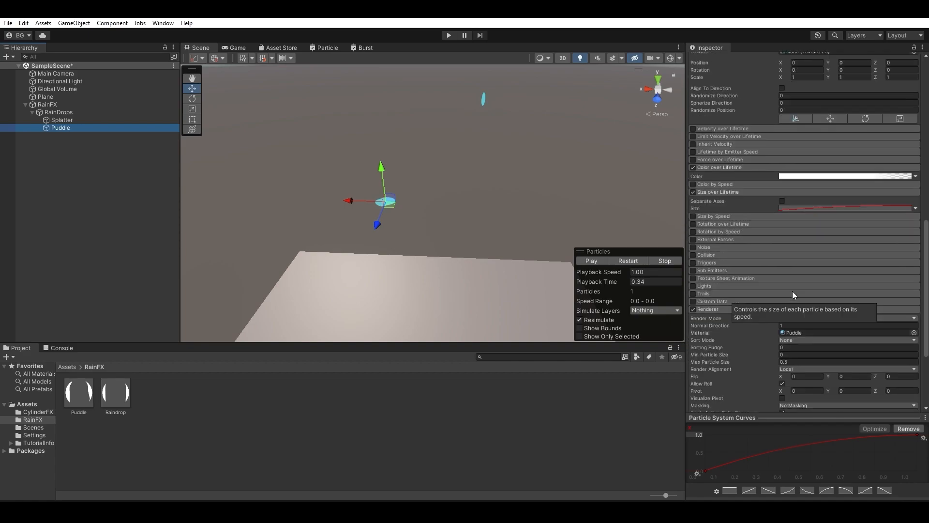
left_click(84, 113)
scroll(766, 238, "down", 3)
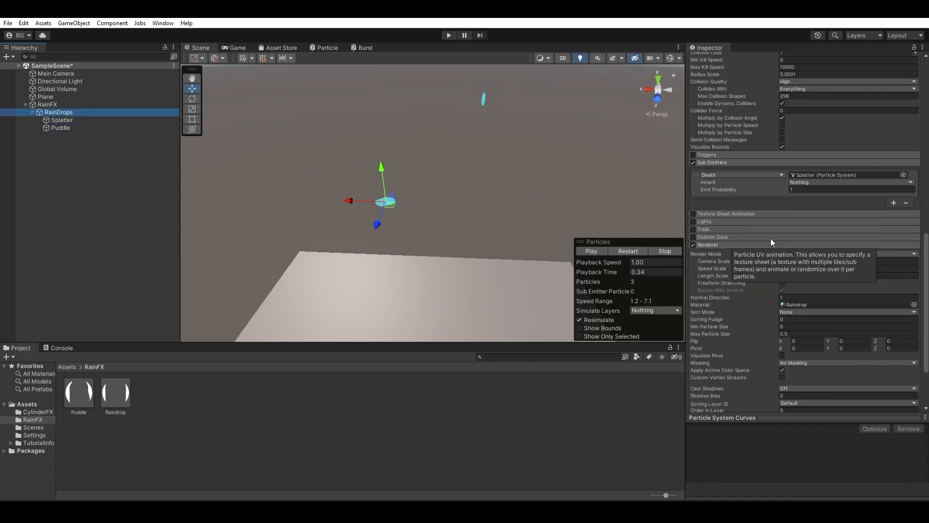
left_click(895, 203)
left_click_drag(54, 129, 802, 202)
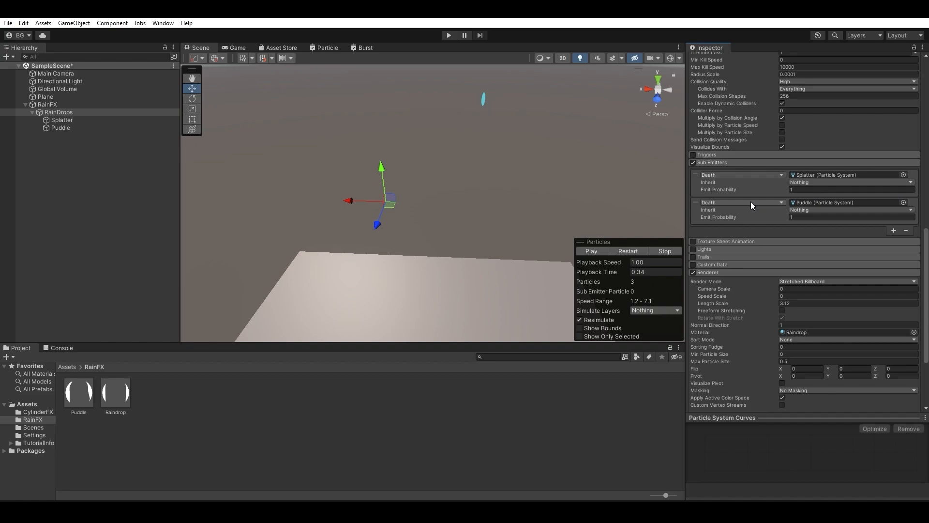
Restart the RainDrops effect and examine the impacts on the plane.
mouse_move(752, 216)
left_click(634, 252)
right_click_drag(500, 273, 308, 156)
right_click_drag(442, 176, 436, 216)
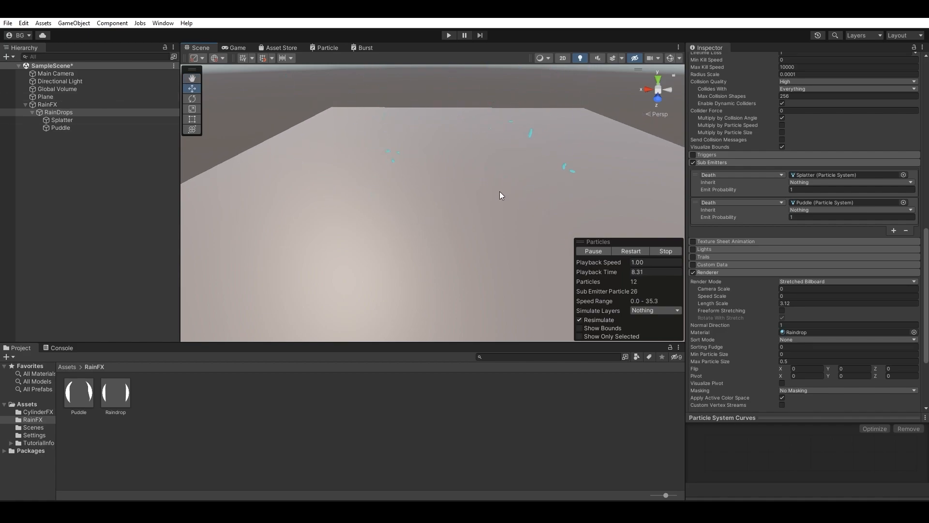
scroll(778, 273, "up", 10)
scroll(778, 273, "up", 5)
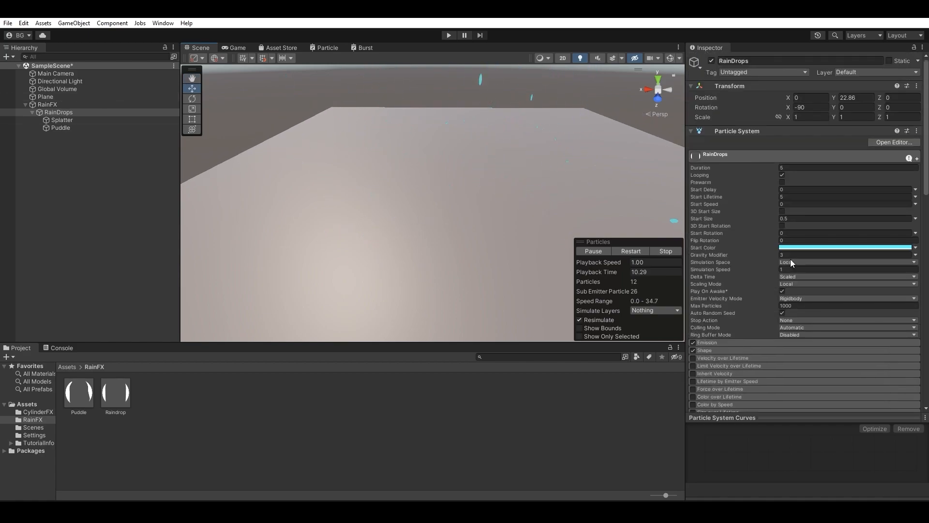
Try offsetting the Puddle through its Transform Y position and its Shape module position.
left_click(88, 129)
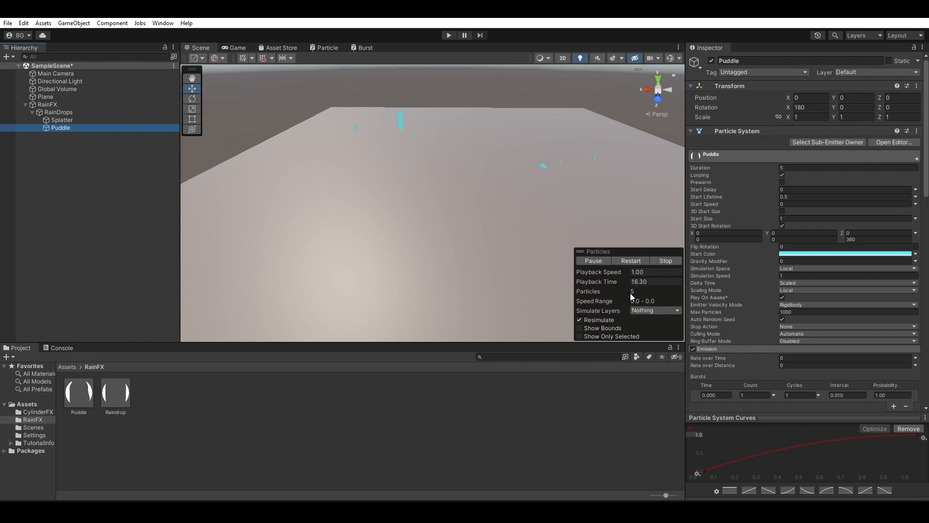
left_click_drag(832, 94, 860, 104)
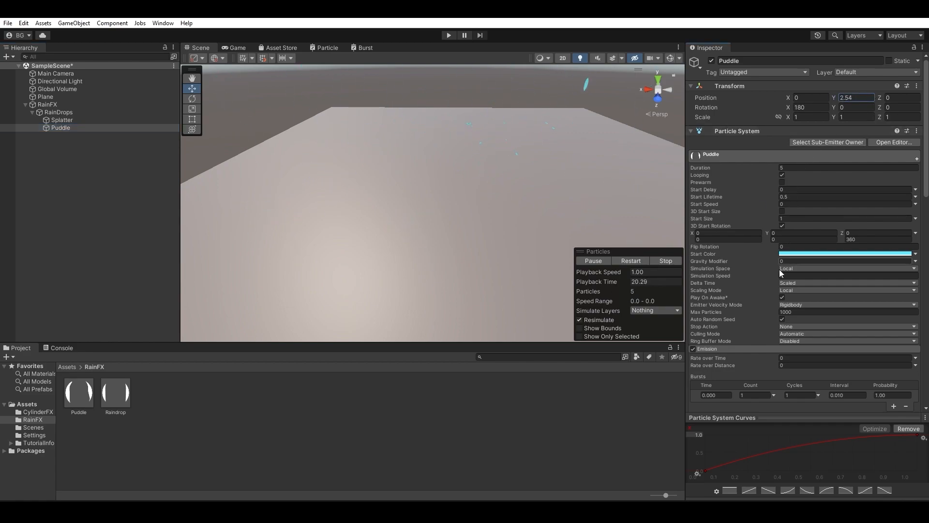
scroll(777, 280, "down", 8)
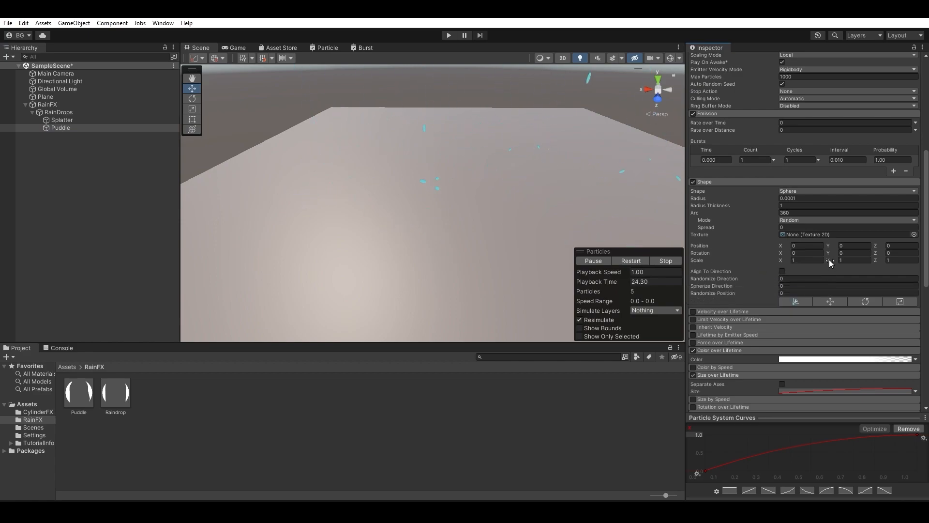
left_click_drag(836, 247, 797, 251)
left_click_drag(730, 253, 654, 250)
Set the Z position in the Puddle's Shape module to .012.
left_click_drag(487, 212, 445, 156, "alt")
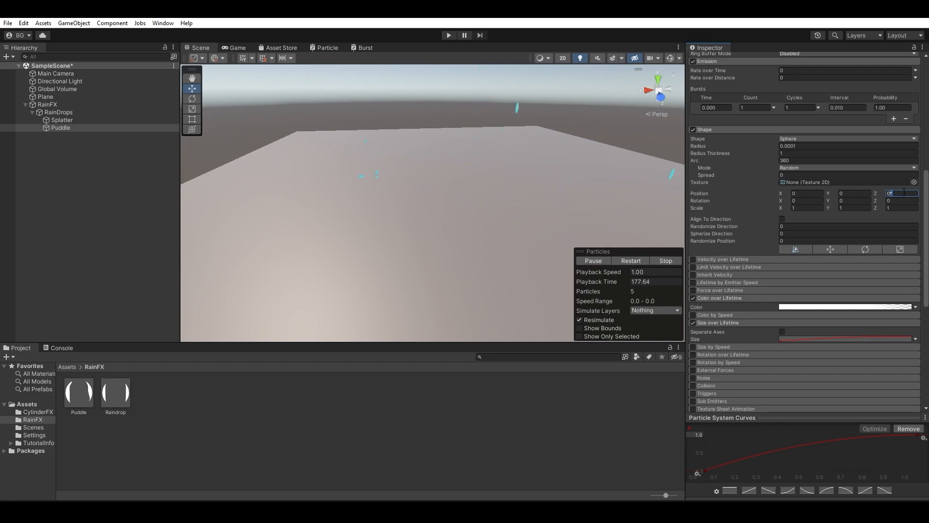
left_click_drag(402, 224, 386, 182, "alt")
left_click_drag(425, 250, 450, 263, "alt")
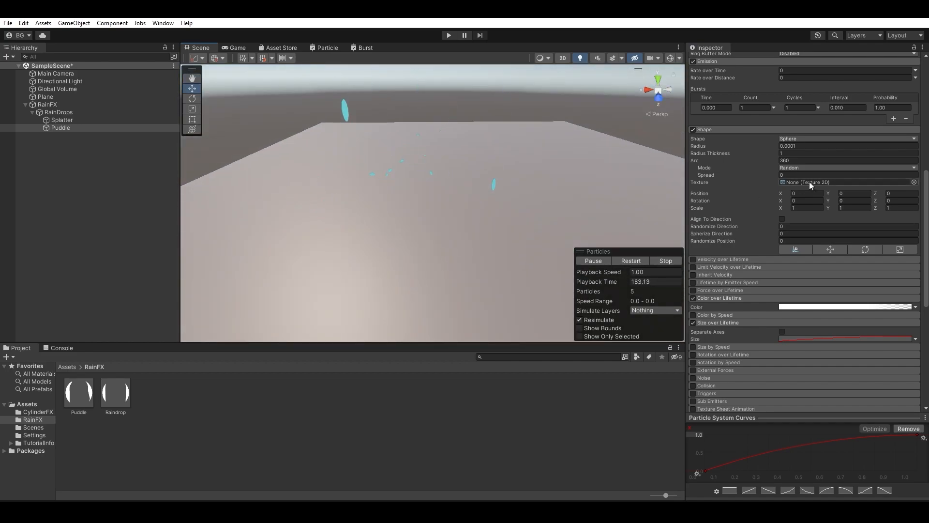
left_click(903, 193)
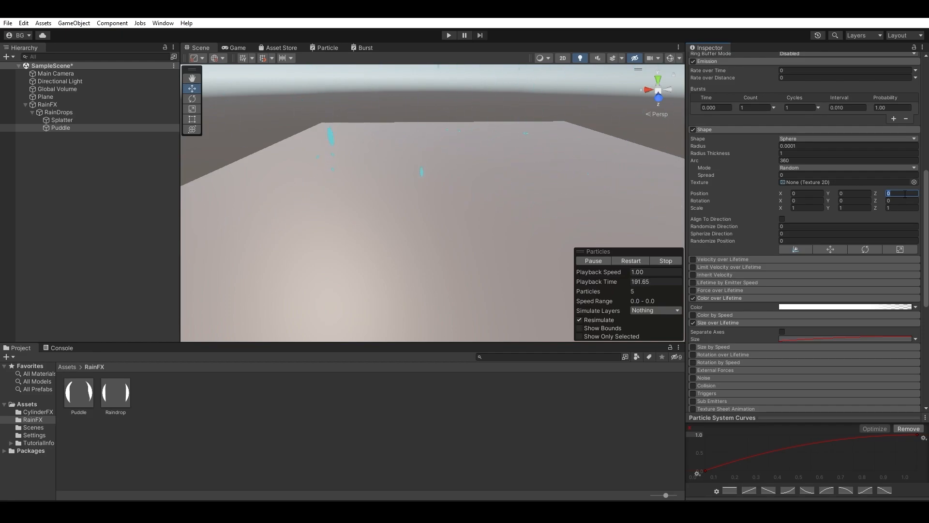
type(".012")
Try a Puddle Start Size of 5, reduce it to 3, and check the puddles on the plane.
scroll(780, 198, "up", 10)
left_click(797, 218)
type("5")
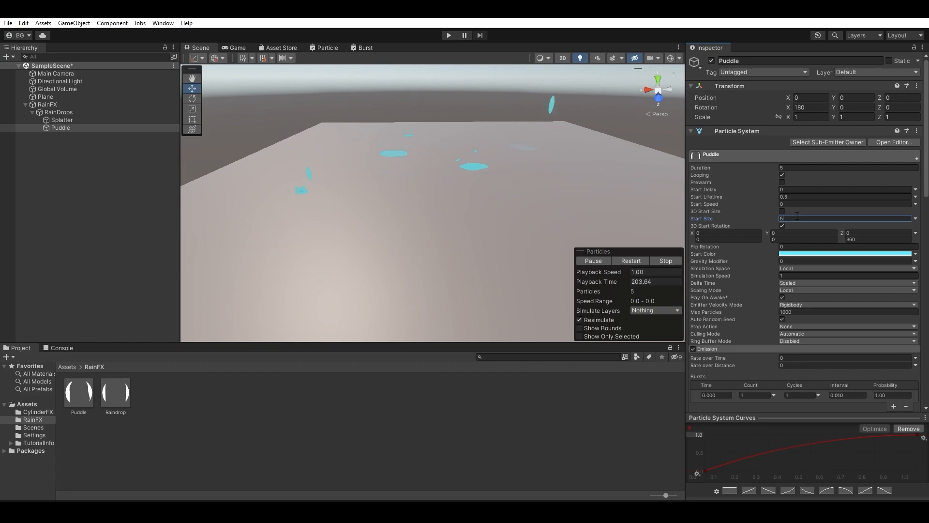
key("BackSpace")
type("3")
right_click_drag(480, 173, 436, 188)
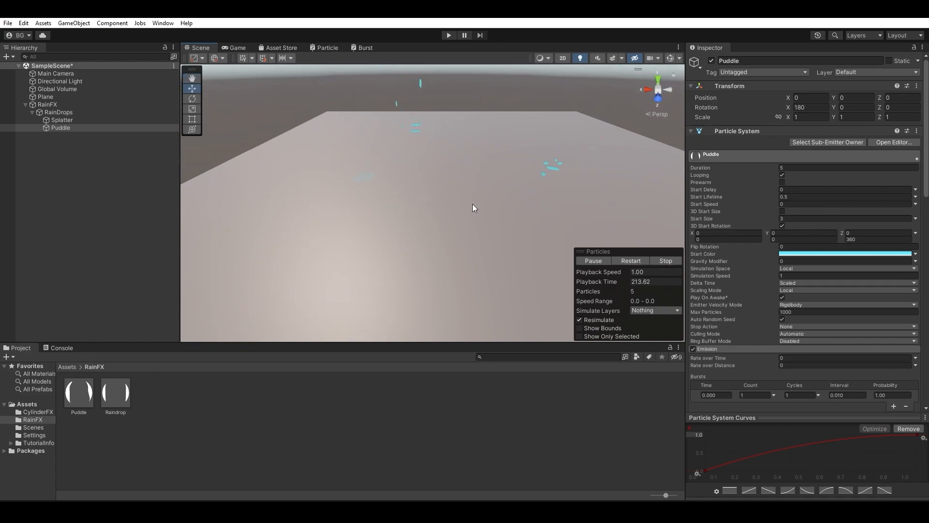
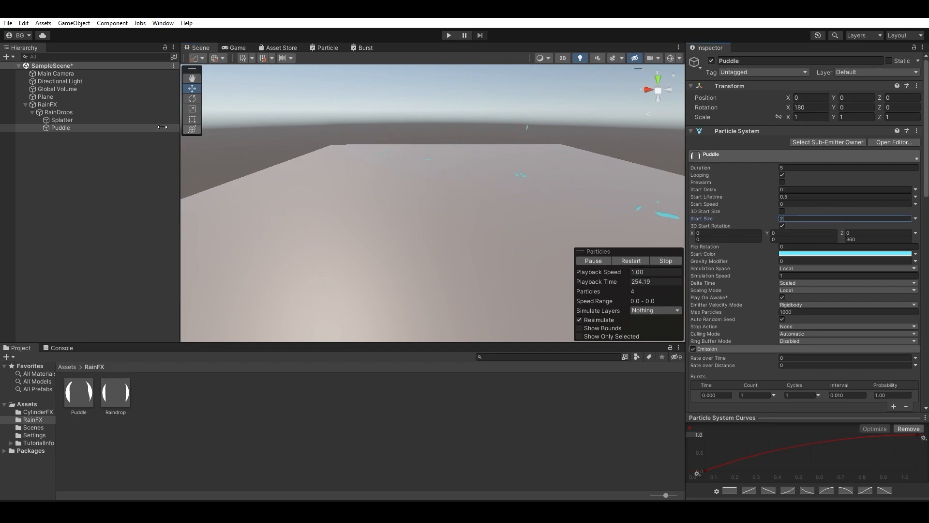
Try a Start Speed of 5 on the Splatter particle system and restore it to 10.
left_click(85, 120)
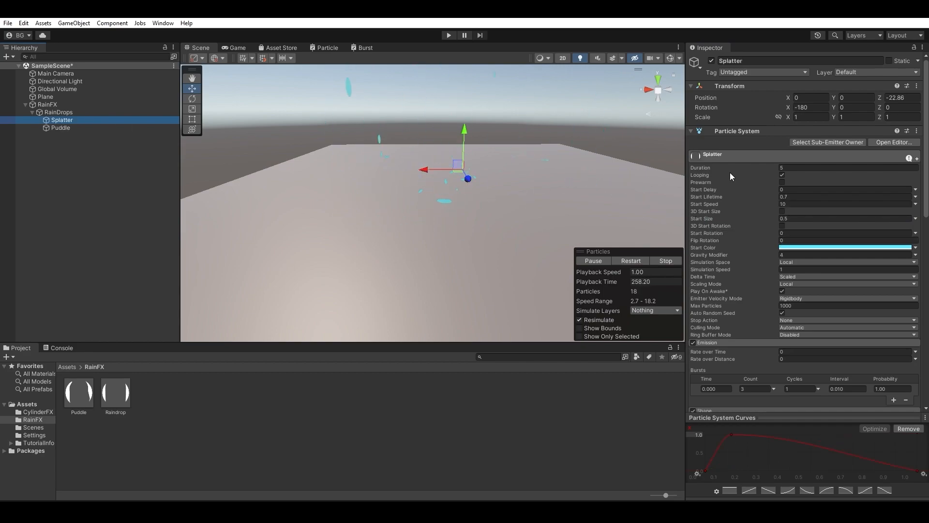
left_click(797, 203)
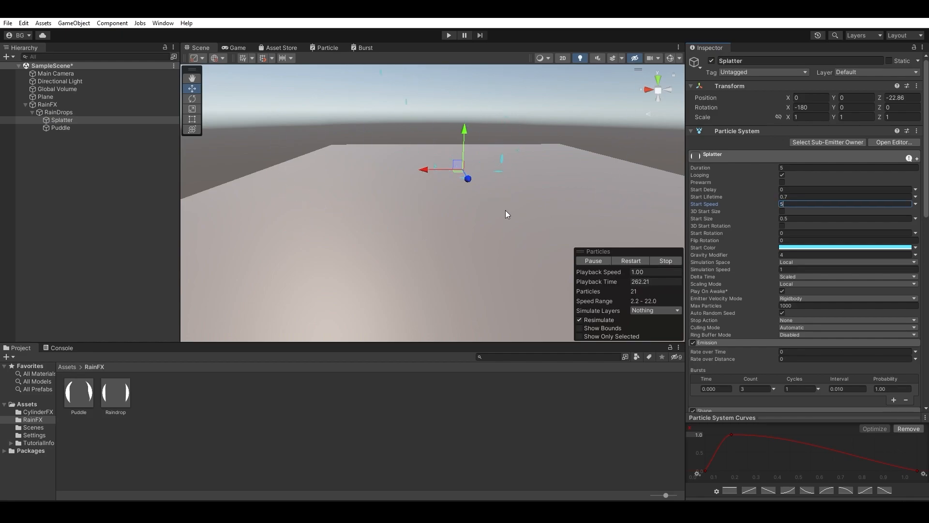
right_click_drag(513, 213, 481, 208)
left_click(799, 204)
type("10")
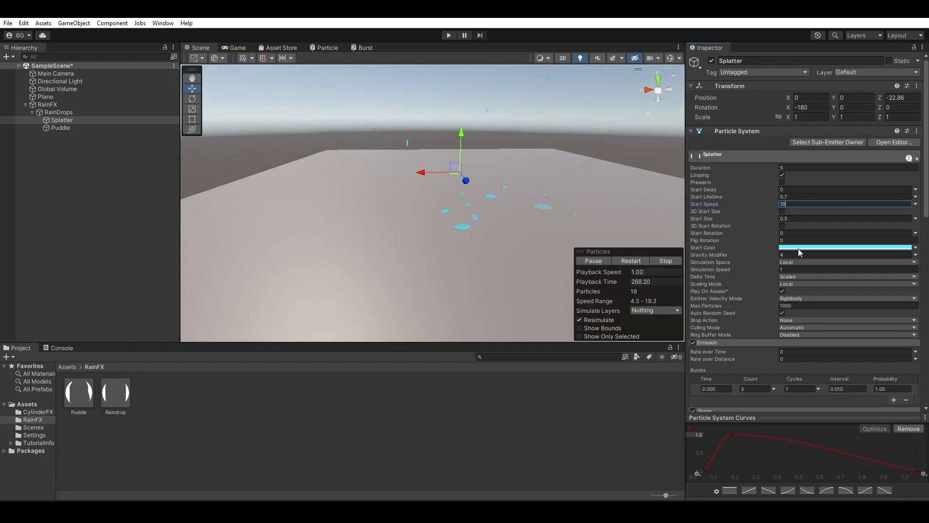
Set the Splatter's Gravity Modifier to 6 and turn off Looping for both Splatter and Puddle.
left_click(794, 254)
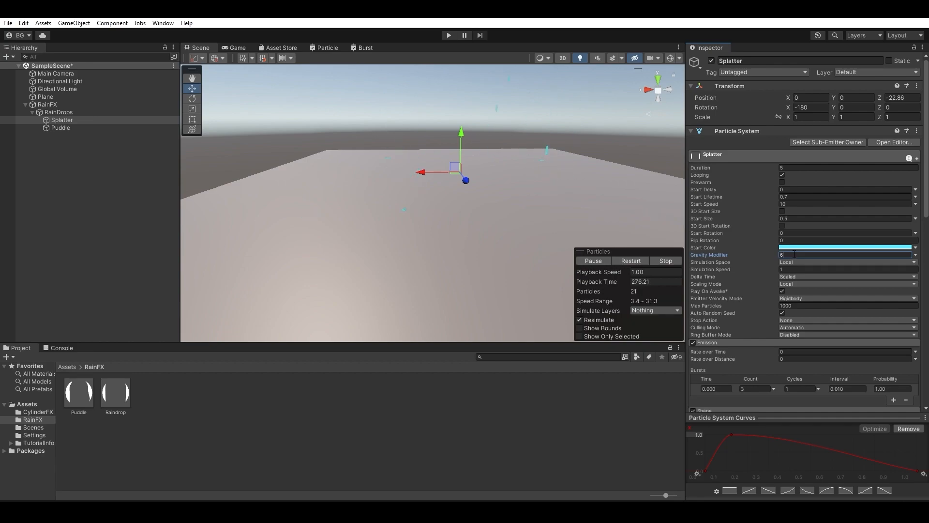
left_click_drag(503, 208, 538, 195, "alt")
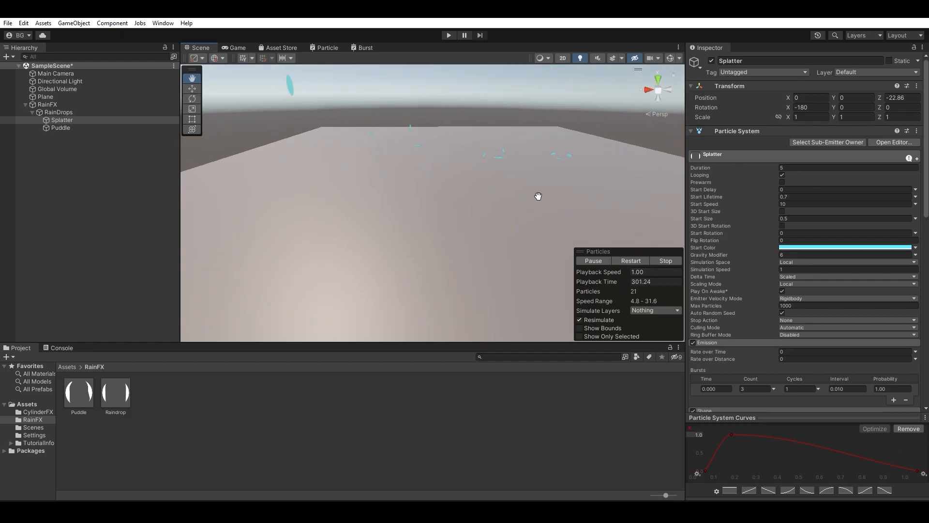
left_click(69, 129, "shift")
left_click(782, 166)
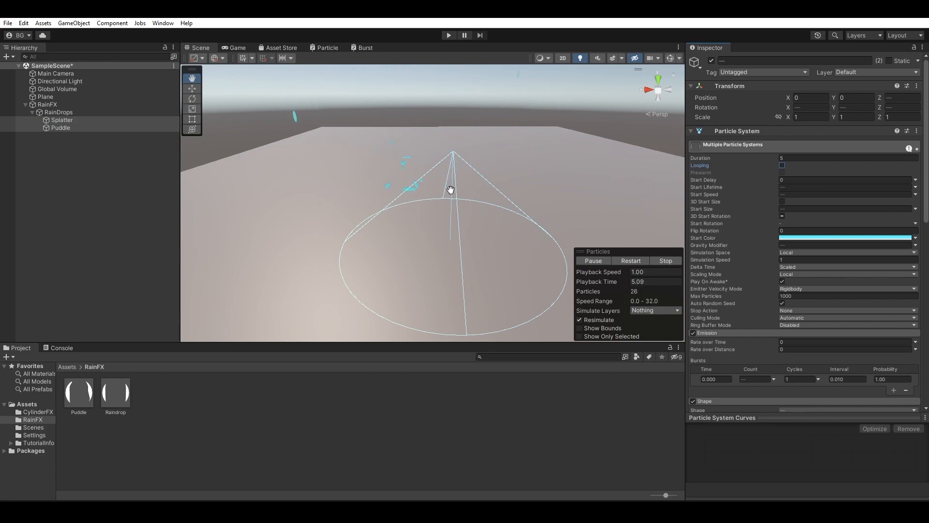
Test Gravity Modifier values of 6 and 7 on RainDrops and settle on 6.
left_click(92, 114)
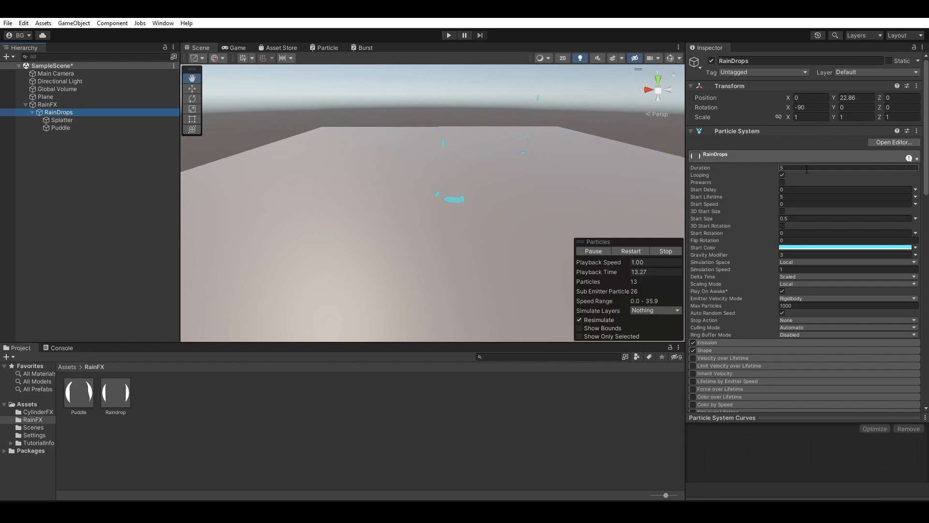
left_click(798, 256)
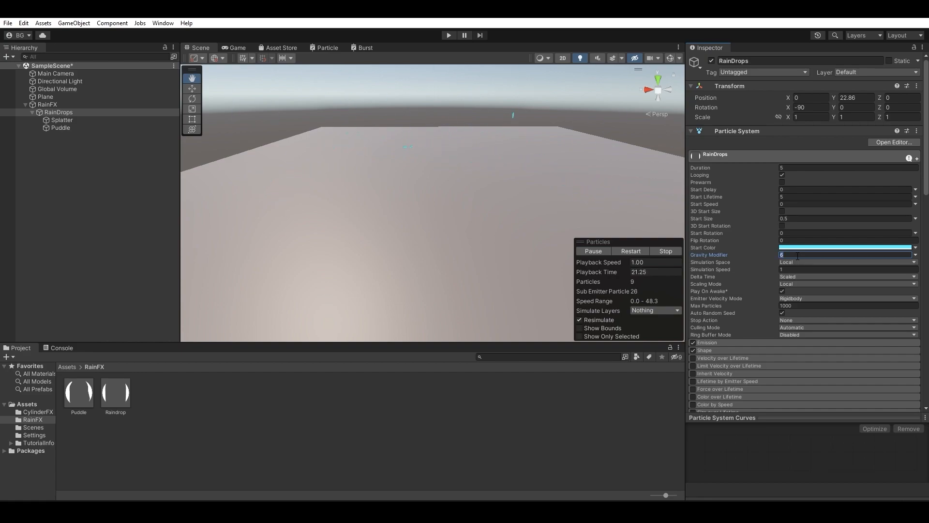
mouse_move(510, 155)
right_mouse_down()
mouse_move(509, 141)
mouse_move(506, 171)
right_mouse_up()
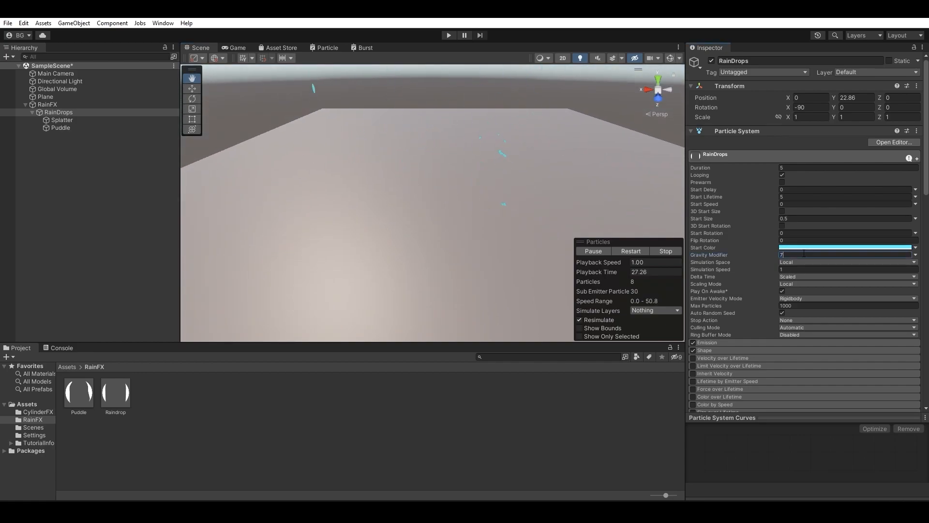
right_click_drag(575, 198, 563, 168)
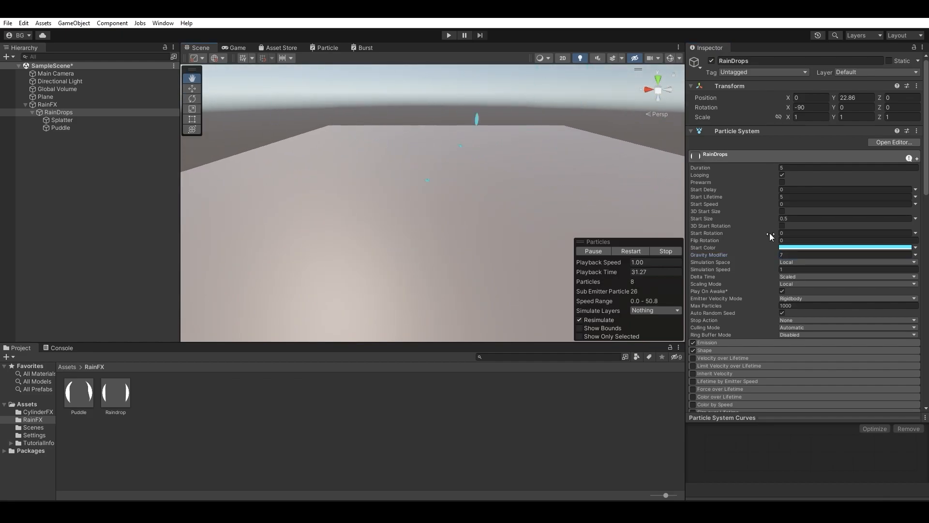
left_click(793, 255)
right_click_drag(522, 162, 524, 160)
Set the Length Scale in the RainDrops Renderer module to 5 and check the stretched drops over the plane.
scroll(774, 246, "down", 15)
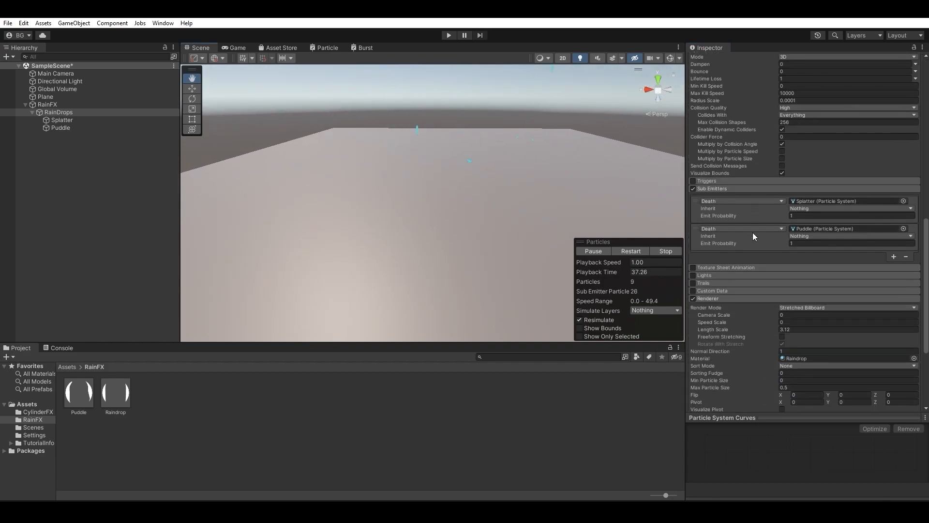
scroll(753, 232, "down", 5)
left_click(827, 196)
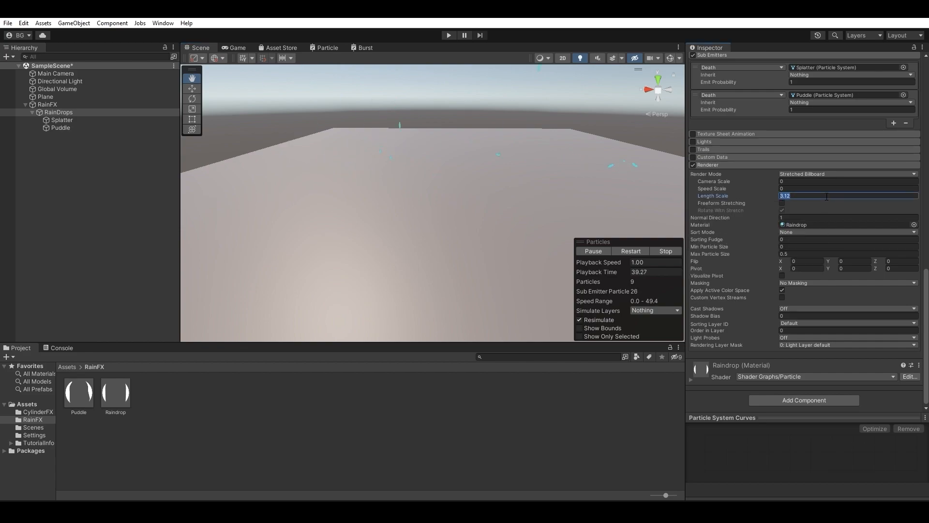
type("5")
key("Return")
right_click_drag(549, 184, 568, 220)
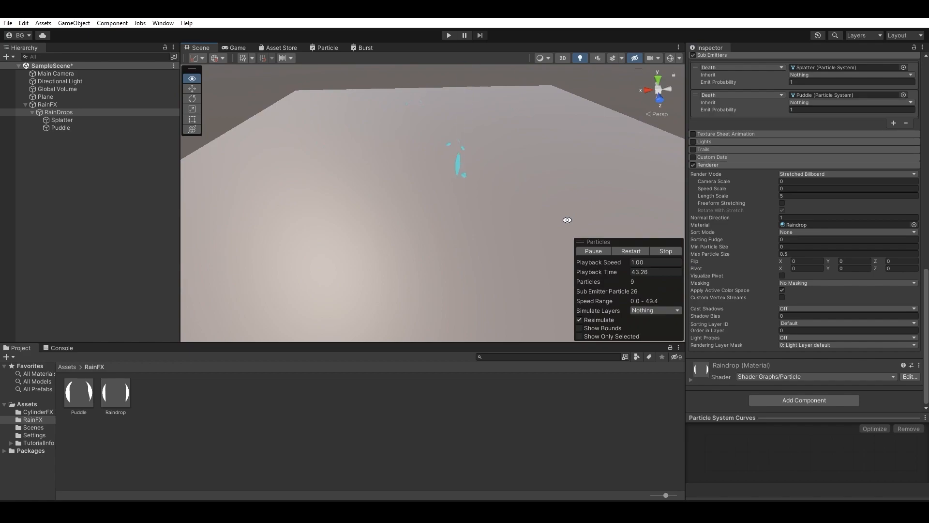
right_click_drag(465, 210, 455, 196)
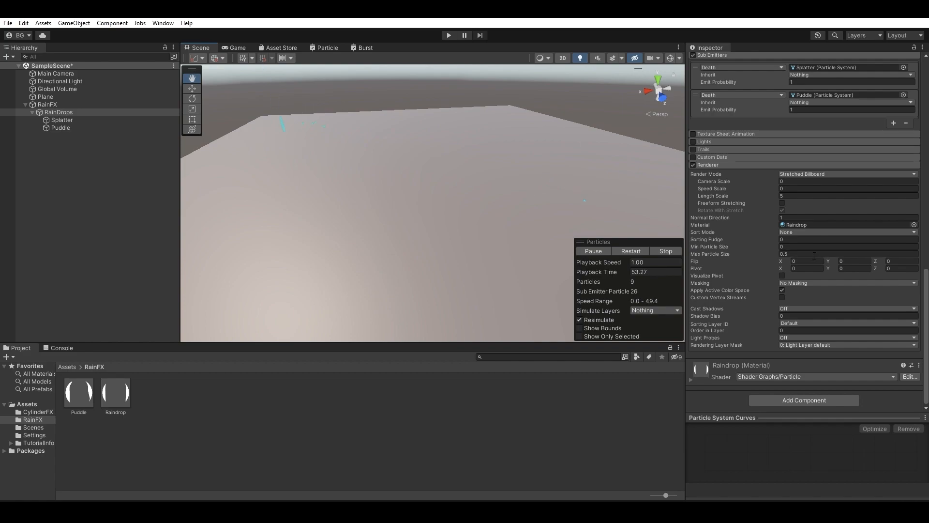
right_click_drag(544, 211, 492, 193)
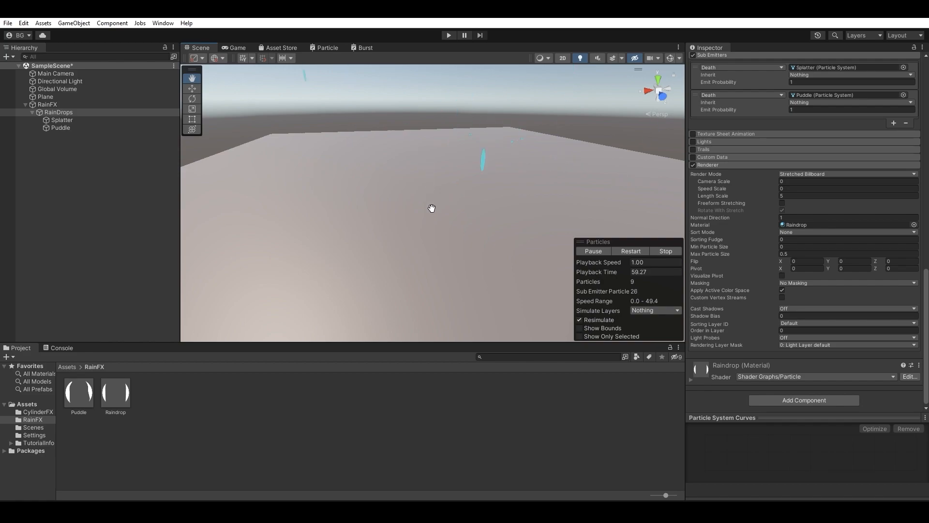
right_click_drag(469, 241, 451, 252)
Raise the Radius Scale in the RainDrops Collision module to 0.12.
scroll(748, 228, "up", 3)
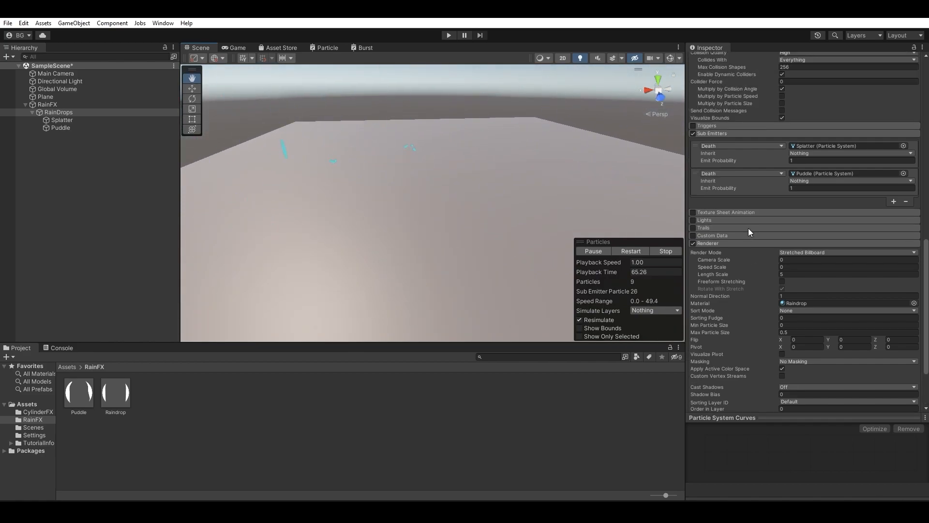
scroll(739, 242, "up", 2)
scroll(779, 233, "up", 3)
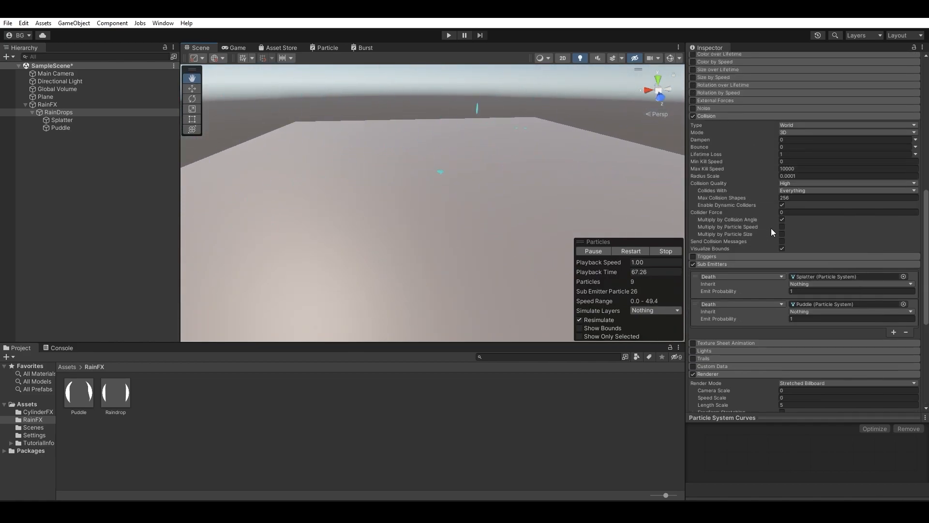
left_click_drag(749, 178, 748, 175)
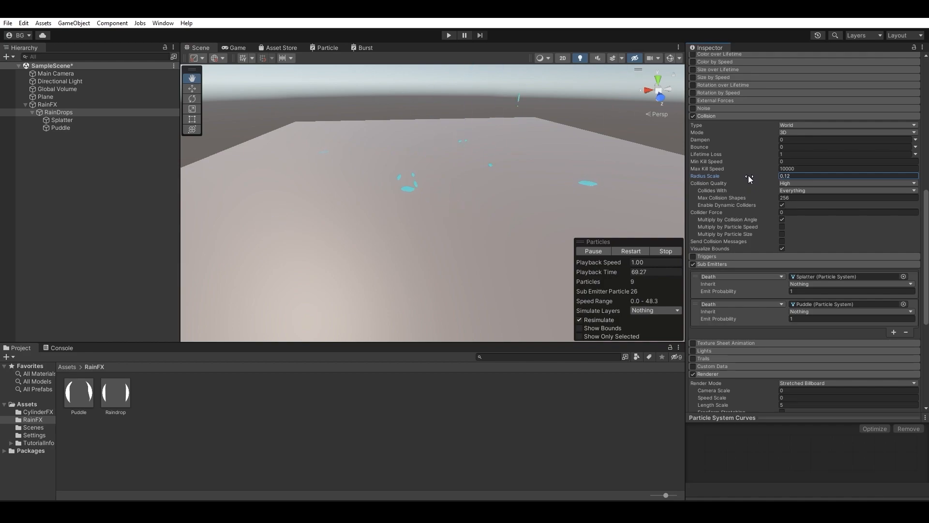
right_click_drag(521, 197, 506, 211)
Set the RainDrops emission Rate over Time to 40 and inspect the denser rain from several angles.
scroll(811, 178, "up", 6)
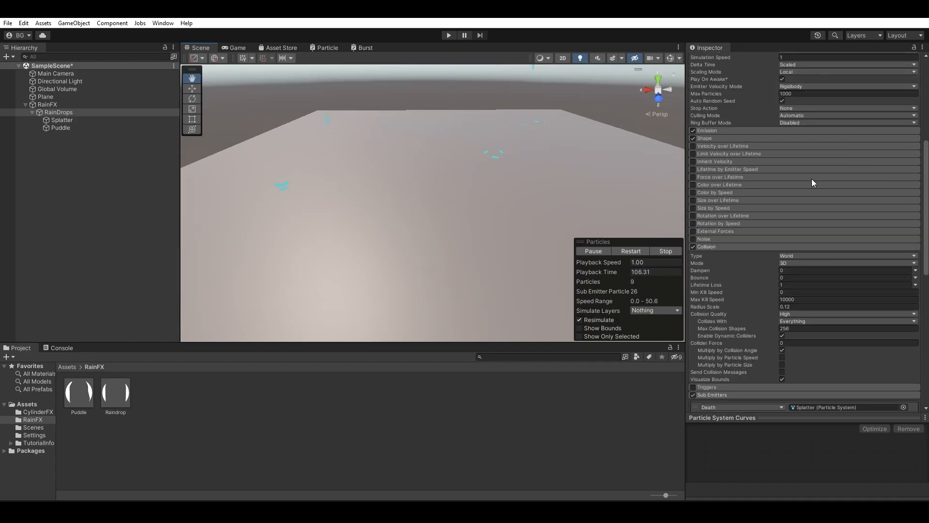
left_click(717, 157)
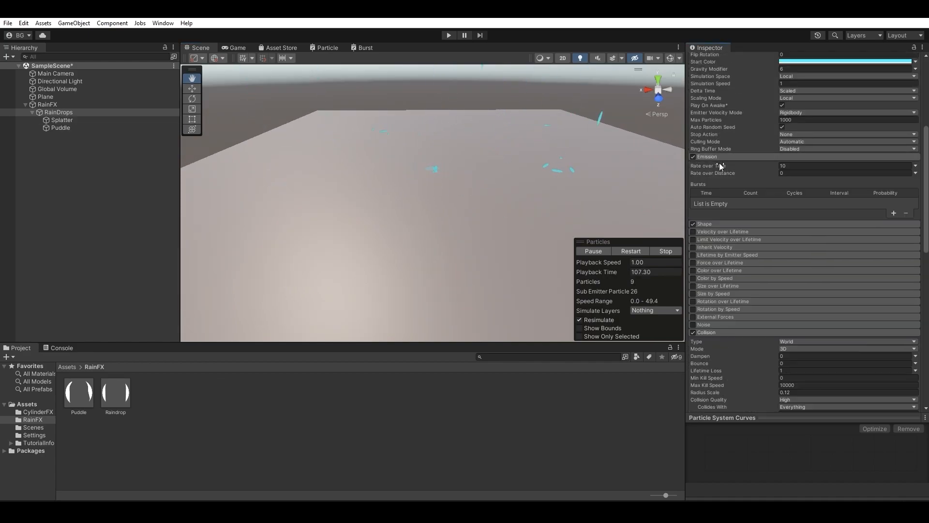
mouse_move(538, 176)
right_mouse_down()
mouse_move(544, 146)
mouse_move(544, 180)
mouse_move(552, 181)
right_mouse_up()
left_click(802, 165)
type("40")
right_click_drag(546, 141, 593, 196)
key("s")
left_click(717, 333)
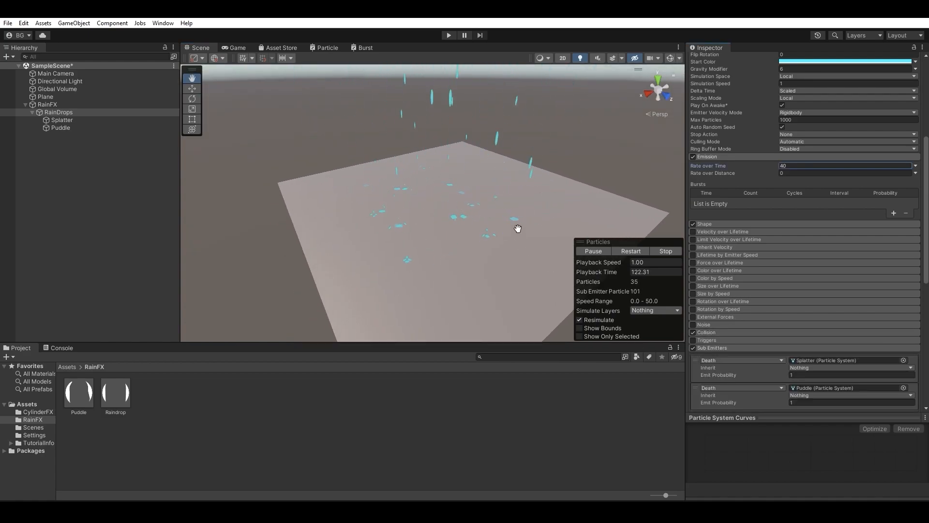
scroll(536, 214, "up", 5)
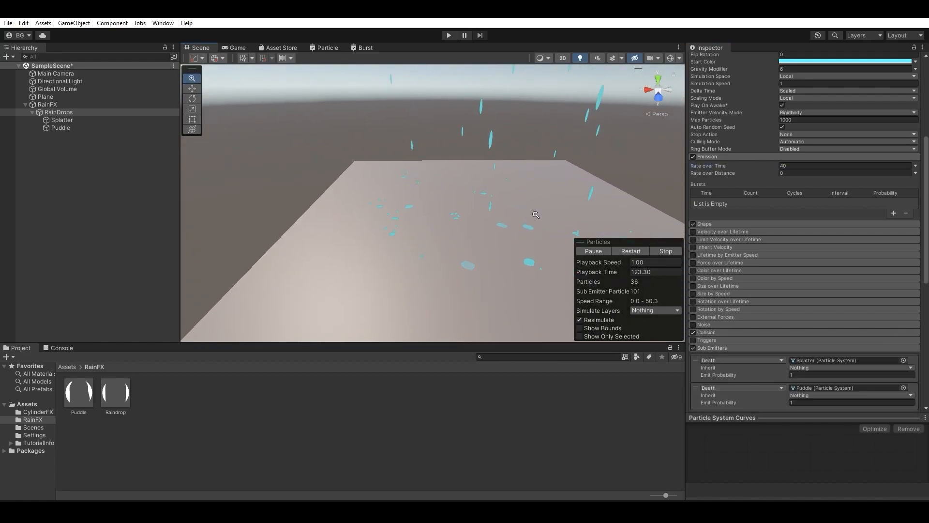
right_click_drag(535, 214, 503, 177)
right_click_drag(404, 172, 544, 194)
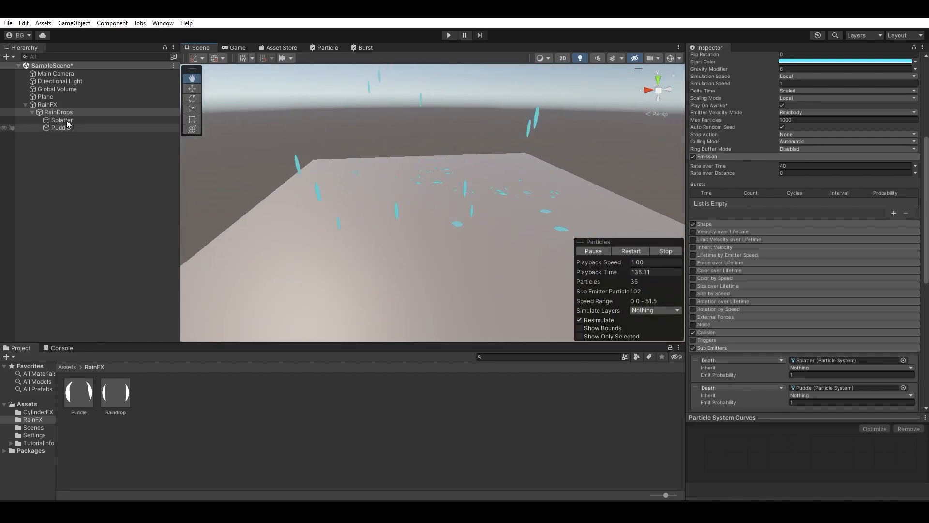
Set the X and Y Scale in the RainDrops Shape module to 30 and check the wider rain area.
left_click(67, 97)
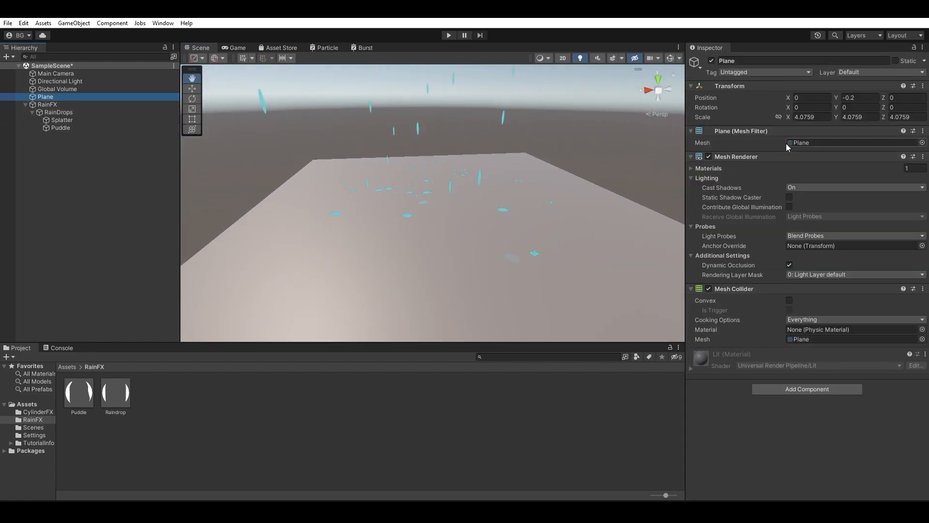
left_click(88, 113)
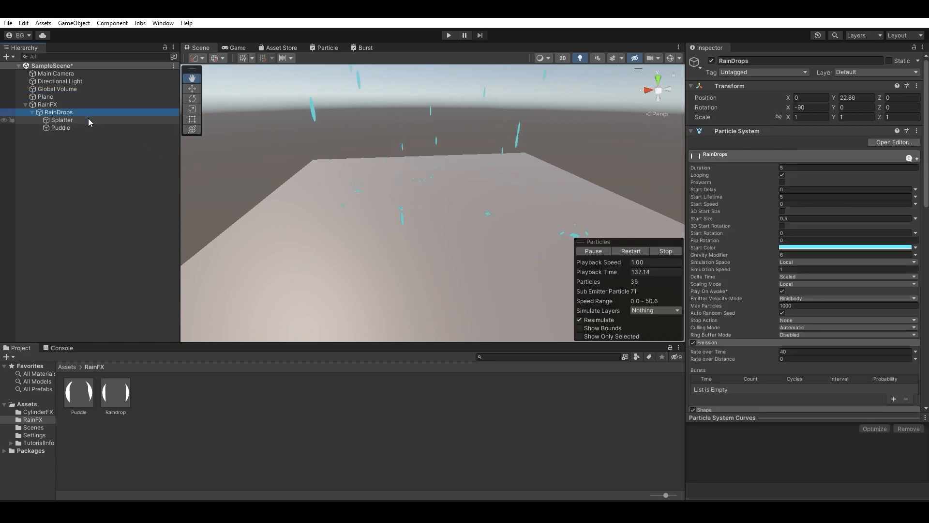
left_click_drag(379, 170, 339, 174, "alt")
scroll(772, 251, "down", 5)
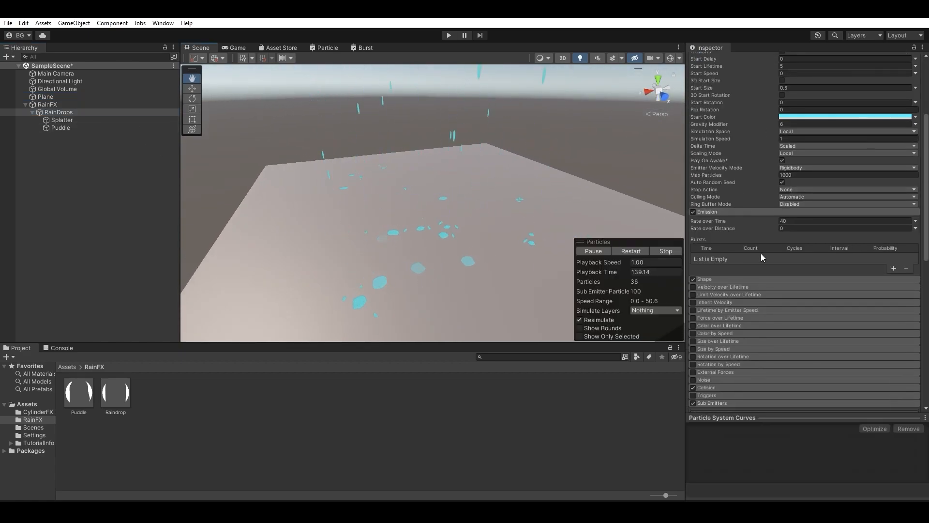
left_click(715, 201)
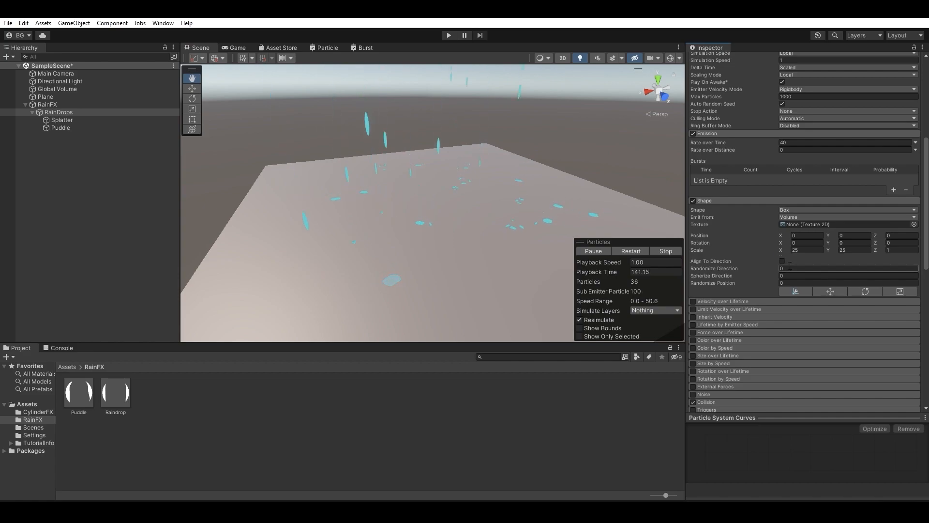
left_click(805, 249)
type("30")
left_click(863, 249)
type("30")
left_click_drag(552, 193, 496, 168, "alt")
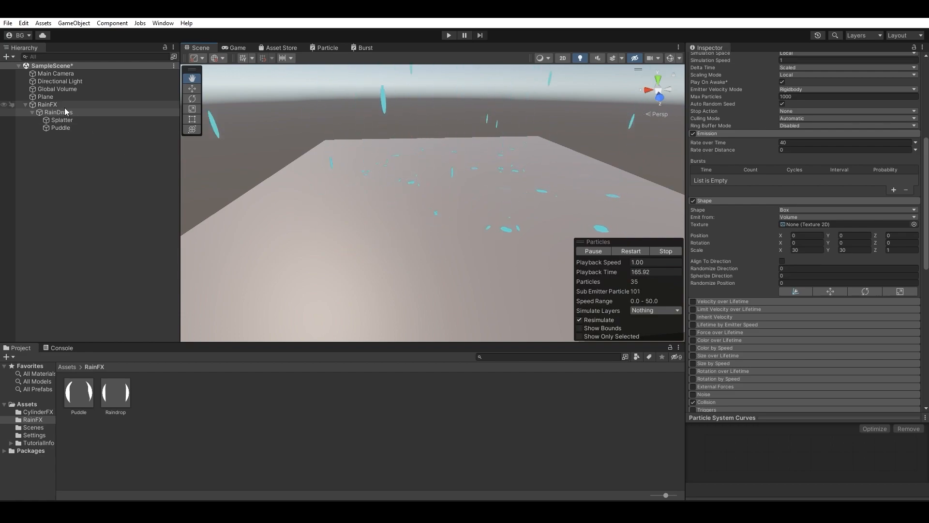
Make the Splatter's Start Lifetime random between two constants, 0.3 and 0.7, and check the splashes.
left_click(70, 121)
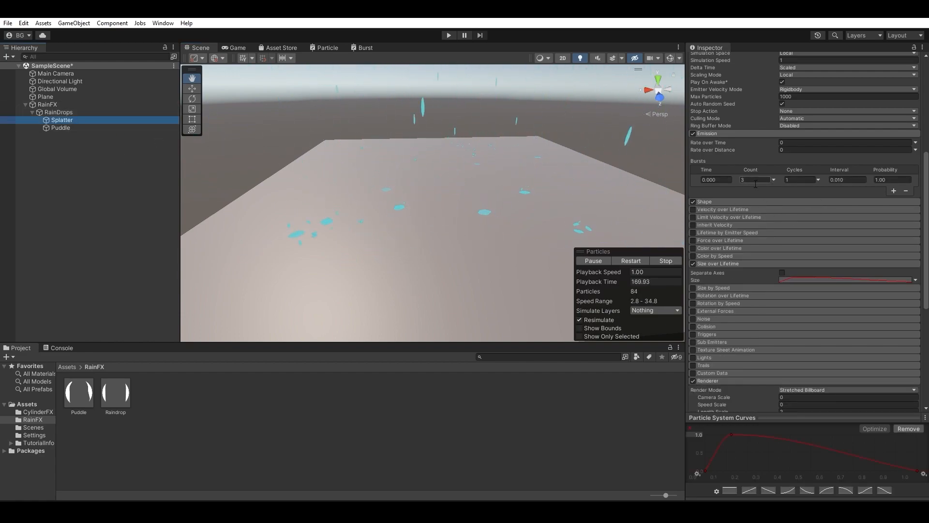
scroll(774, 177, "up", 5)
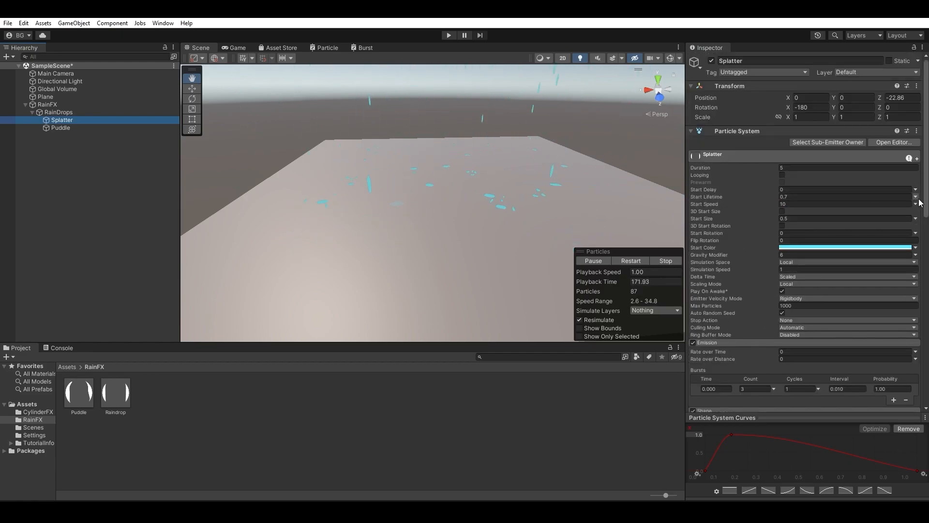
left_click(916, 196)
left_click(876, 227)
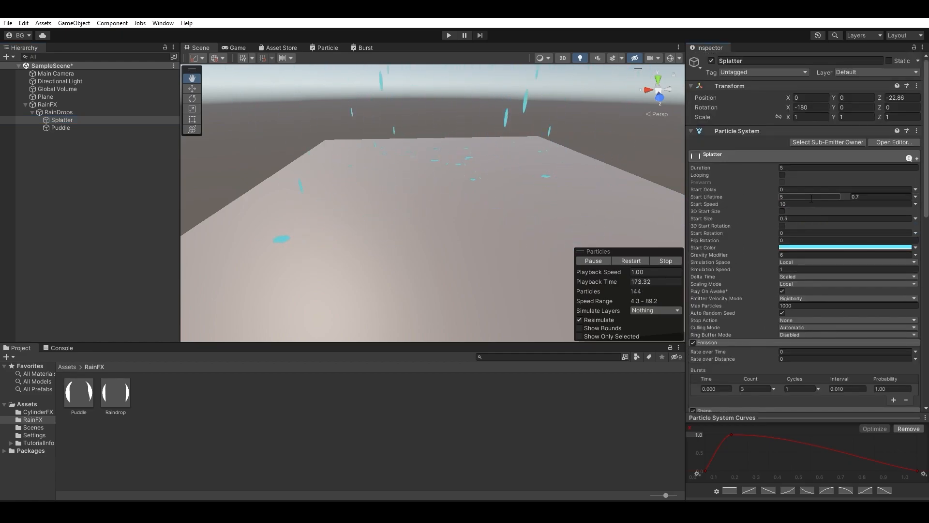
type("0.3")
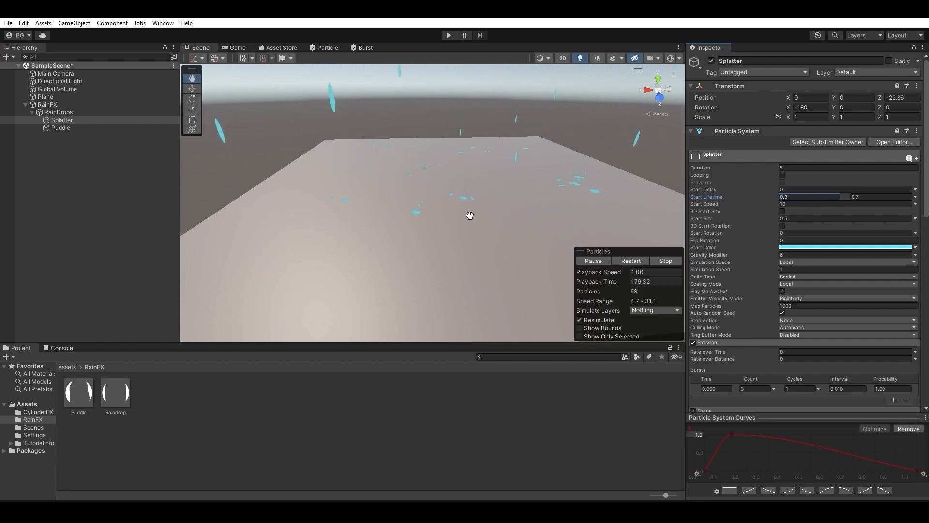
scroll(785, 205, "down", 5)
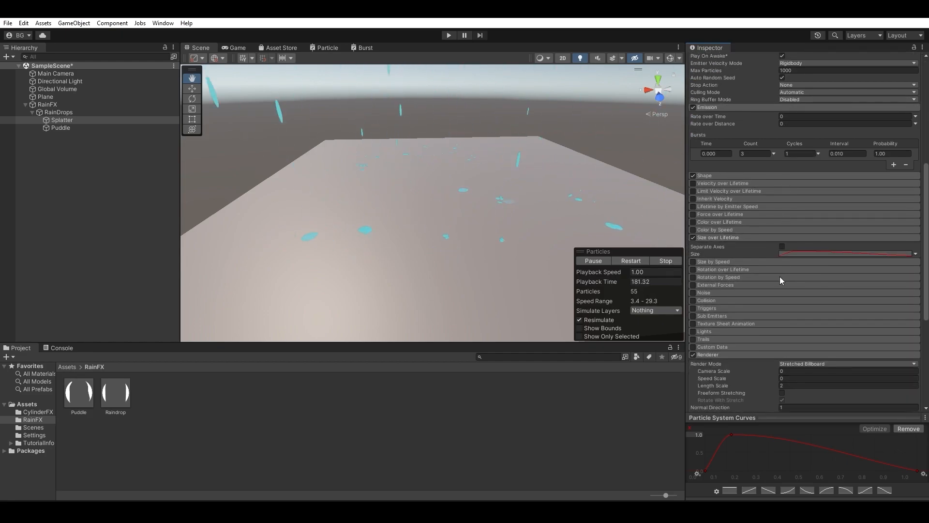
mouse_move(518, 209)
right_mouse_down()
mouse_move(525, 172)
mouse_move(509, 218)
right_mouse_up()
scroll(736, 242, "up", 4)
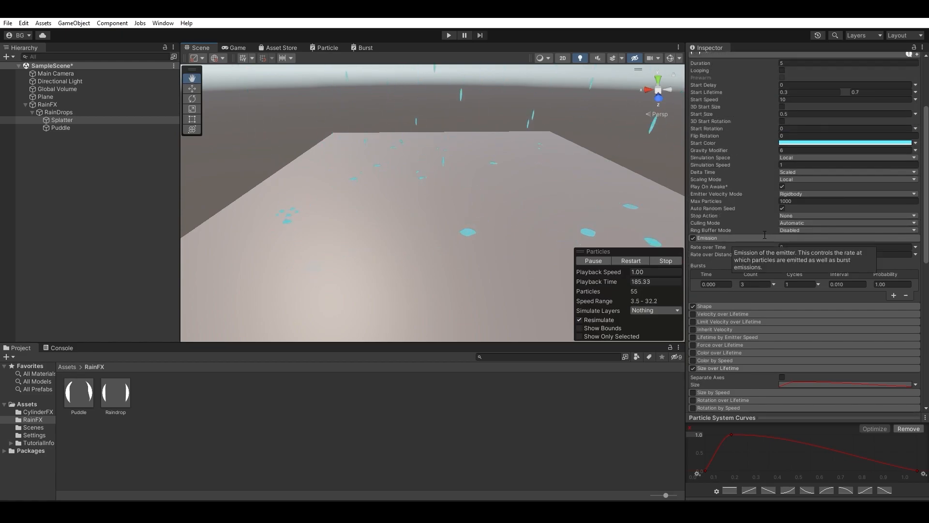
Reshape the Puddle's Size over Lifetime curve so it peaks at about 0.55 of the lifetime.
left_click(92, 128)
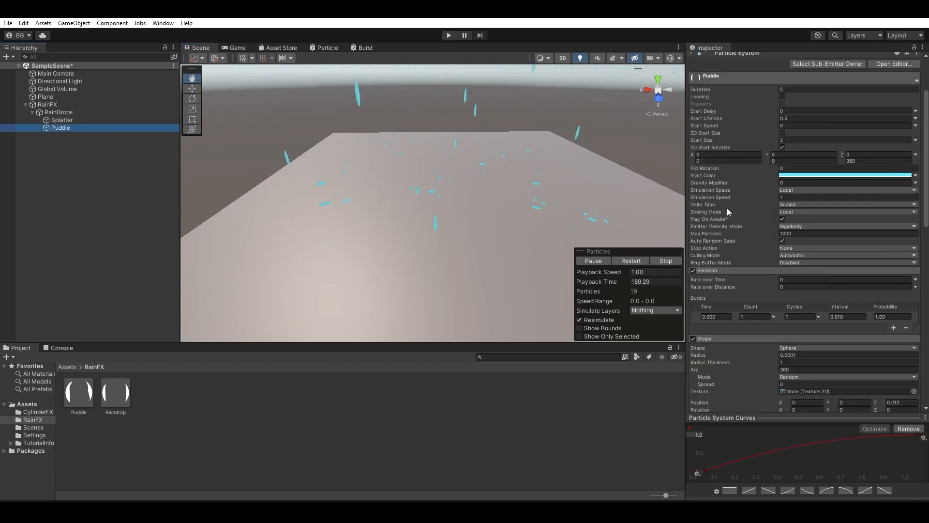
scroll(736, 206, "down", 10)
left_click(789, 287)
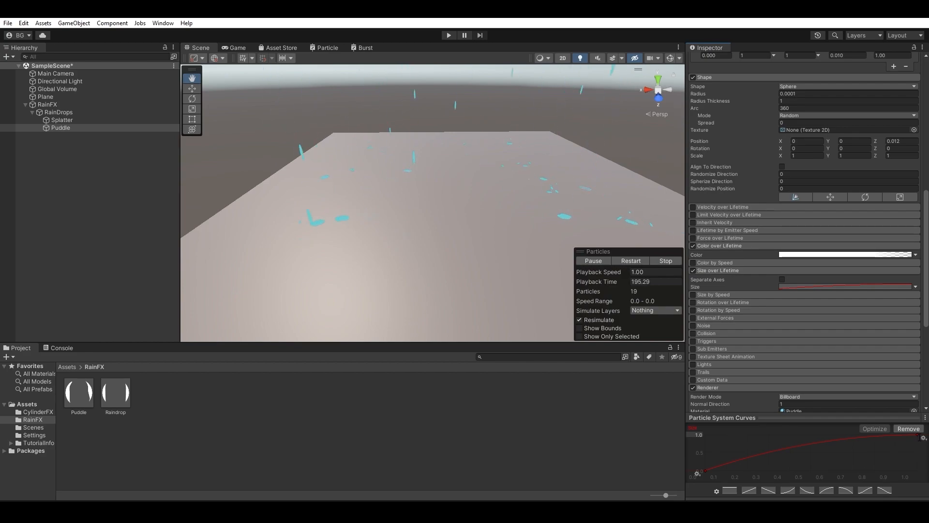
left_click_drag(860, 431, 809, 428)
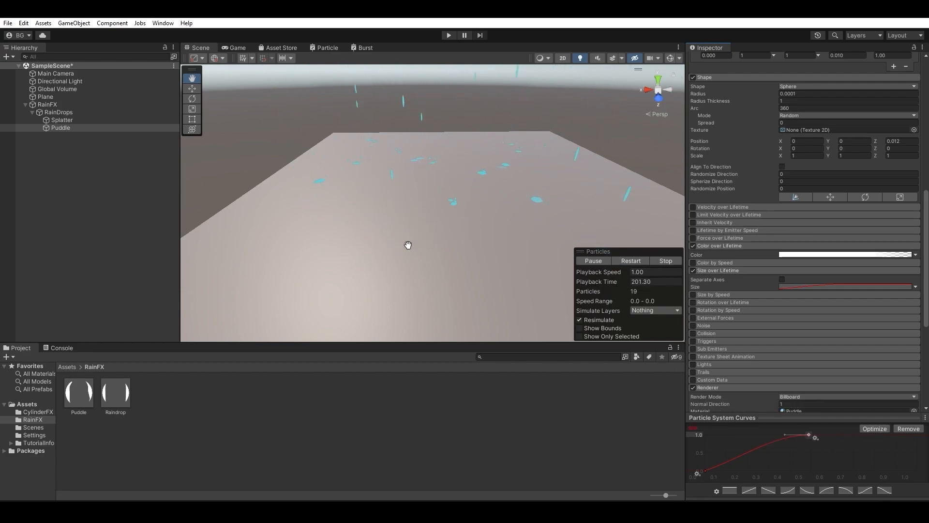
Make the Puddle's Color over Lifetime fade earlier, with the middle alpha key at about 20% and the transparent key at about 81%.
left_click(813, 254)
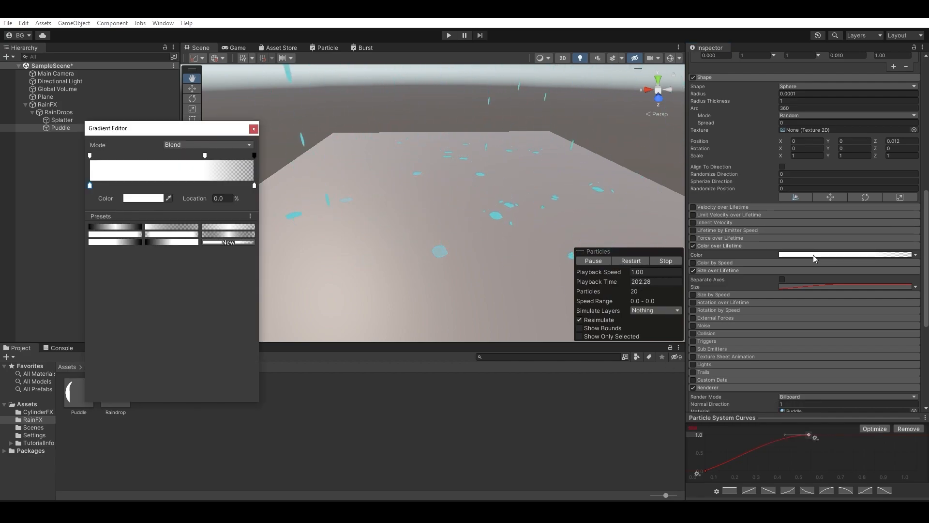
left_click(205, 155)
left_click_drag(189, 157, 169, 156)
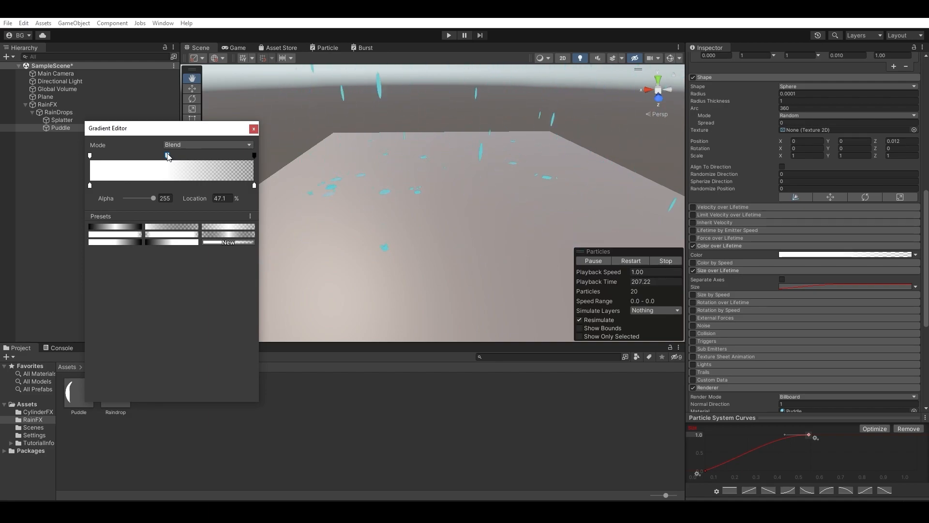
left_click_drag(155, 156, 151, 155)
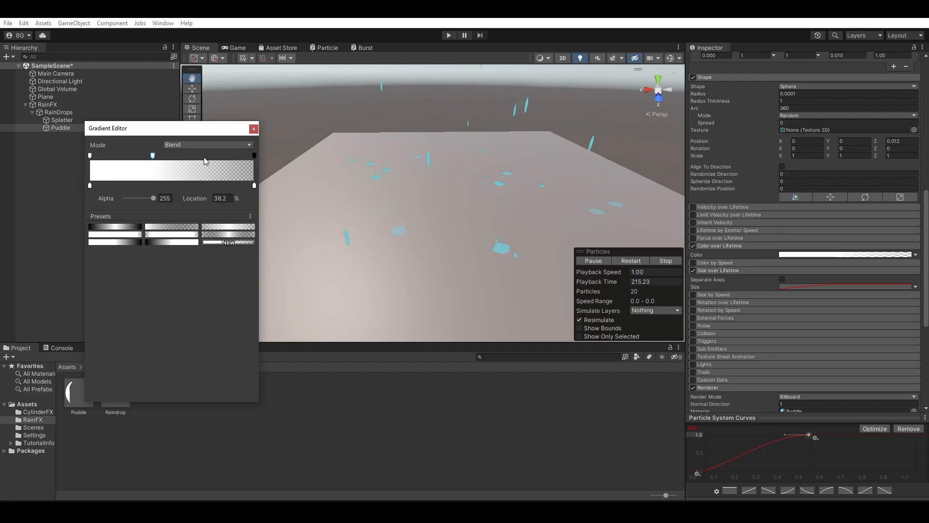
left_click_drag(152, 156, 134, 156)
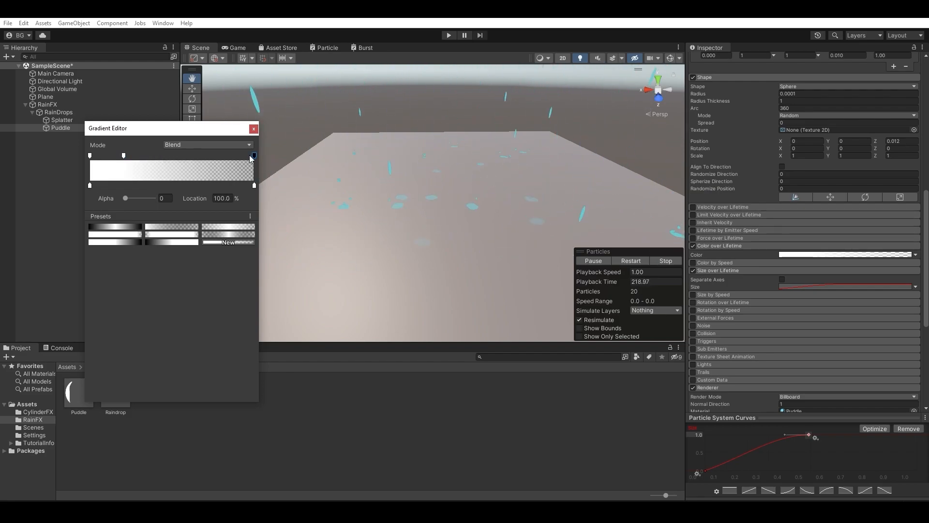
left_click_drag(256, 155, 228, 156)
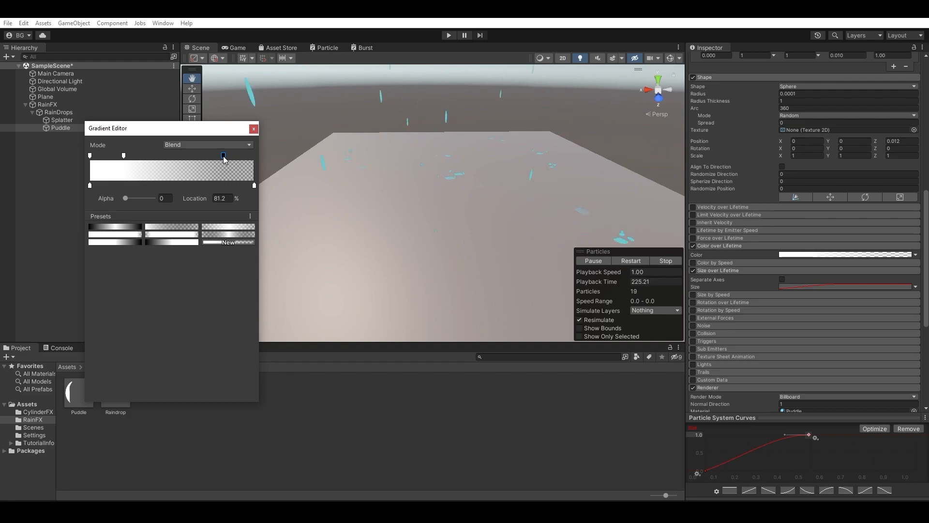
left_click(255, 131)
Move the peak of the Puddle's size curve to about 0.72 and set its Start Size to 3.
left_click_drag(831, 438, 846, 437)
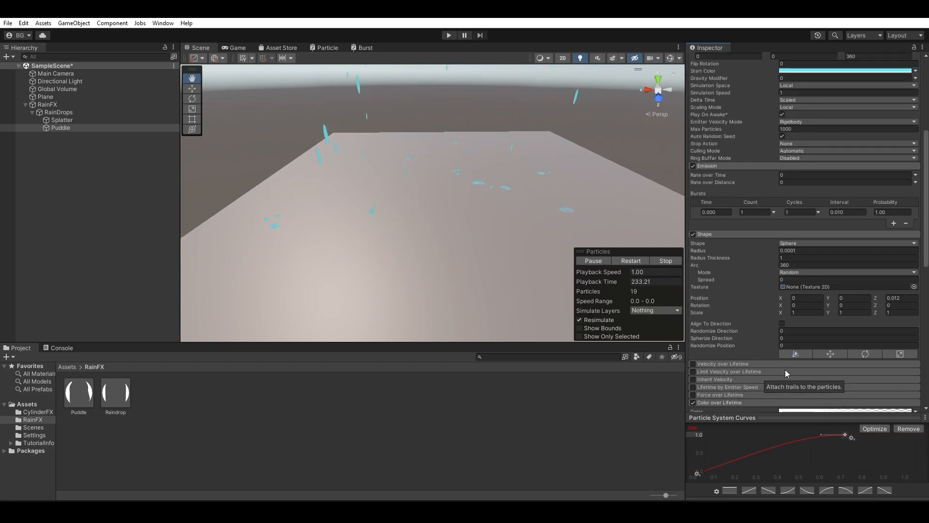
scroll(785, 370, "up", 10)
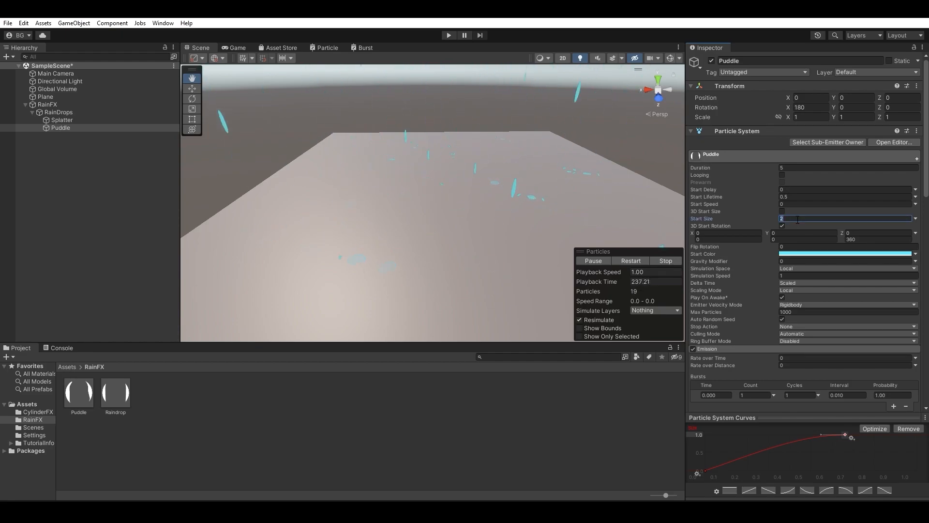
type("4")
mouse_move(540, 171)
right_mouse_down()
mouse_move(556, 159)
mouse_move(527, 207)
mouse_move(498, 191)
mouse_move(492, 174)
mouse_move(528, 173)
right_mouse_up()
Set the Splatter's burst Count to 4 and check the splashes on the plane.
left_click(83, 120)
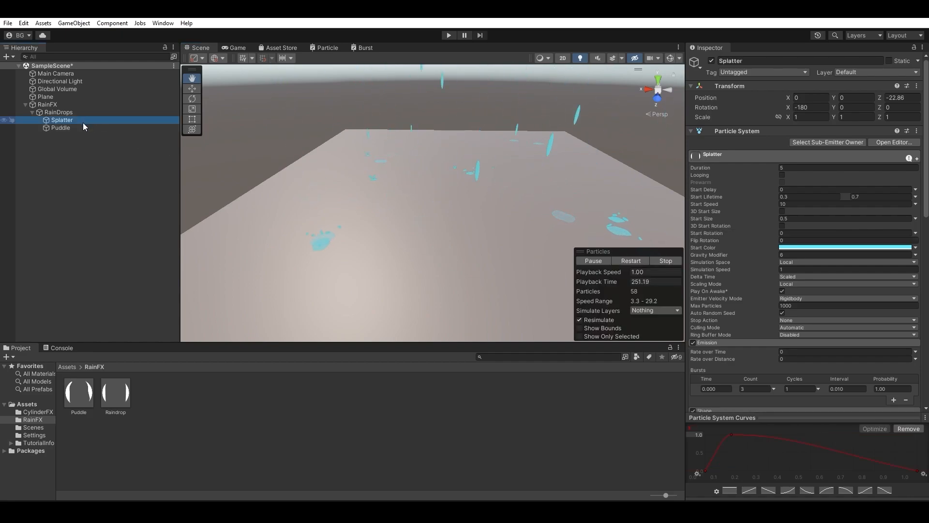
left_click(757, 389)
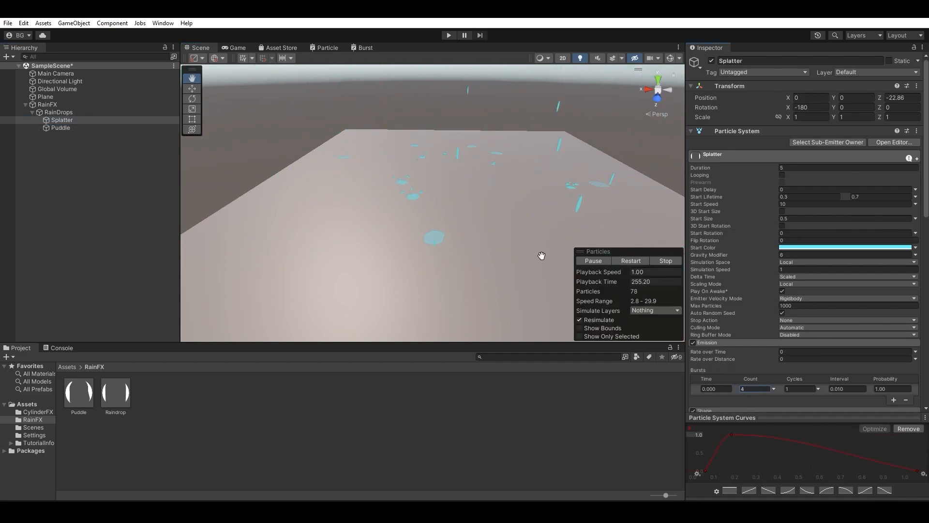
right_click_drag(515, 235, 540, 225)
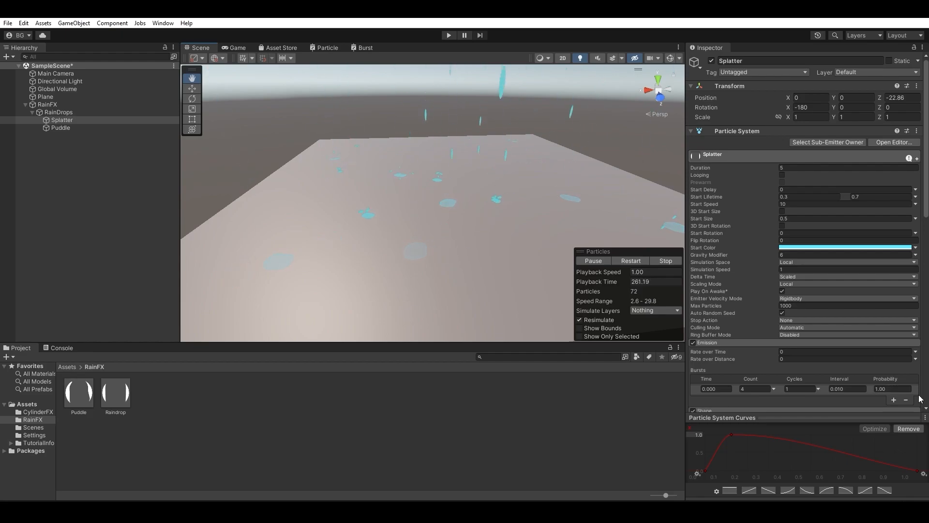
Make the Splatter's burst Count random between two constants, 3 and 4, and inspect the splashes.
scroll(796, 370, "down", 2)
left_click(775, 362)
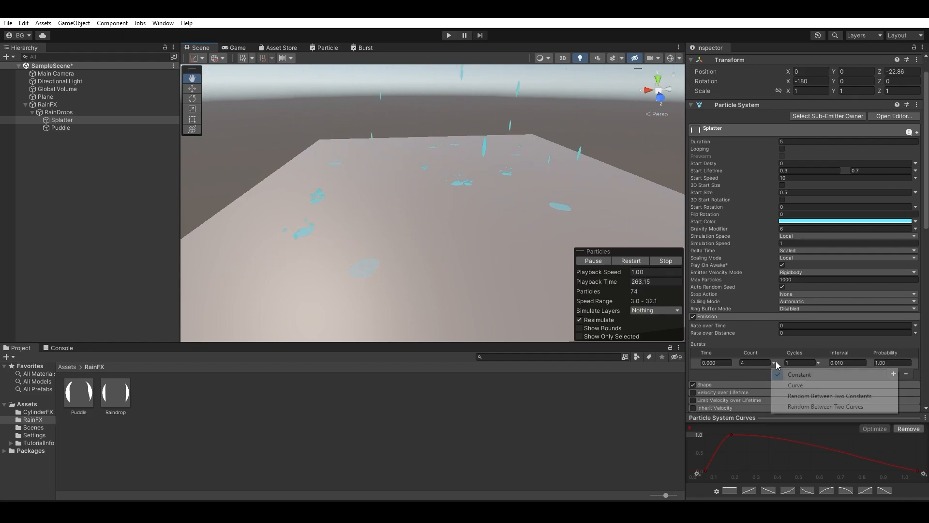
left_click(823, 395)
left_click(745, 363)
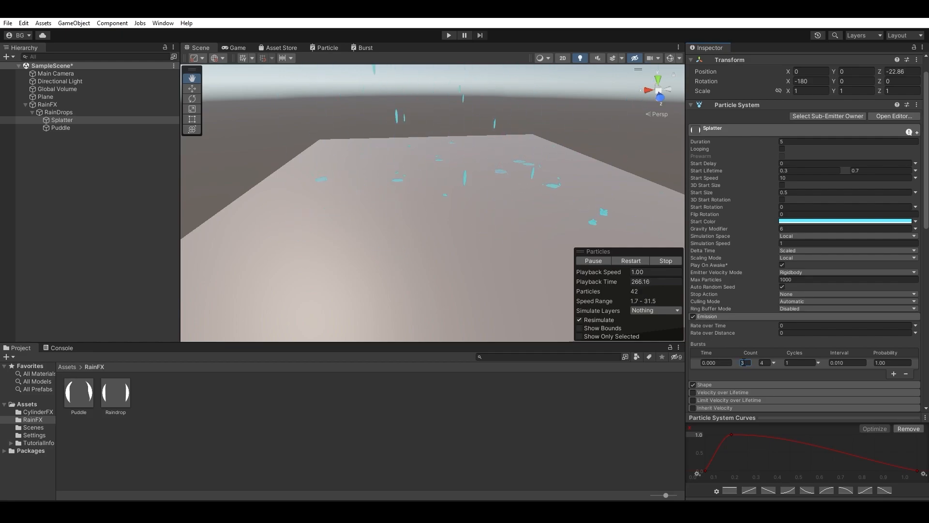
mouse_move(532, 206)
right_mouse_down()
mouse_move(530, 219)
mouse_move(534, 193)
right_mouse_up()
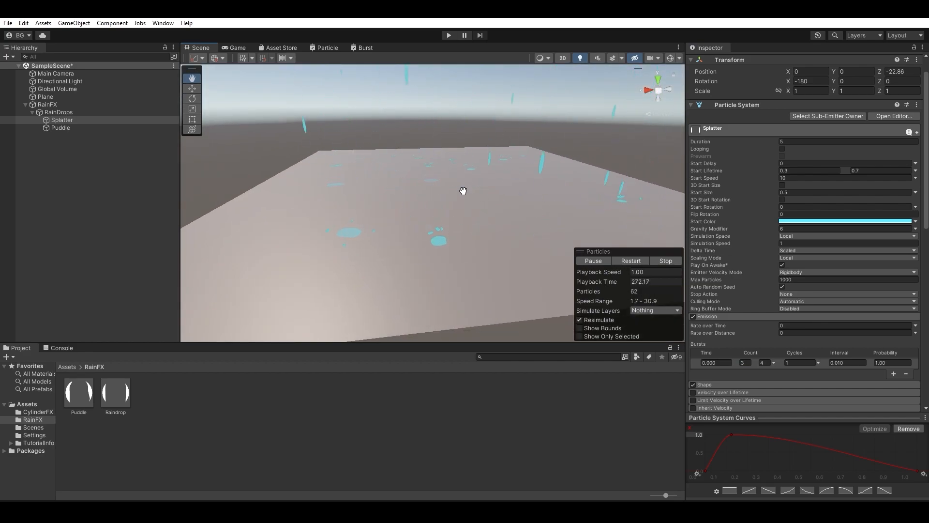
mouse_move(478, 189)
right_mouse_down()
mouse_move(509, 232)
mouse_move(516, 266)
mouse_move(500, 207)
mouse_move(479, 204)
right_mouse_up()
Make the Puddle's Start Size random between two constants, 1.5 and 3, and inspect the puddles from several angles.
left_click(61, 127)
left_click(916, 192)
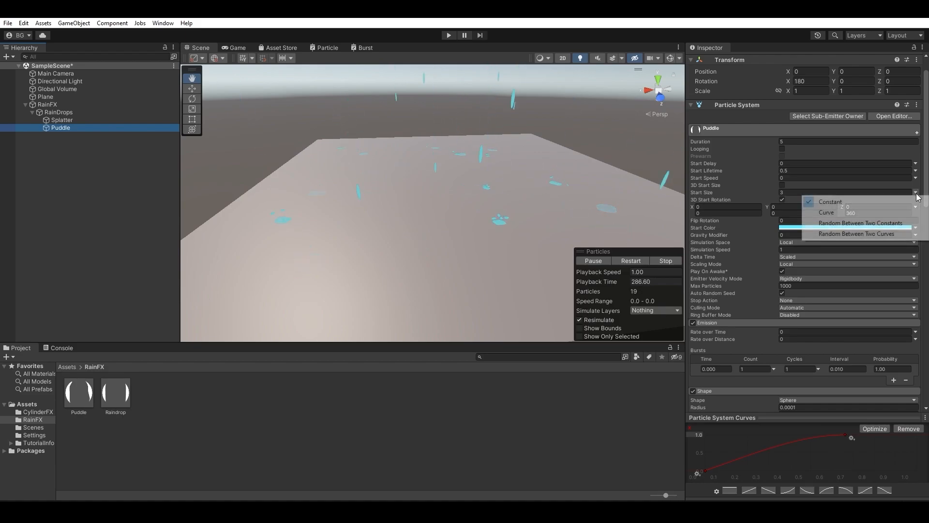
left_click(902, 222)
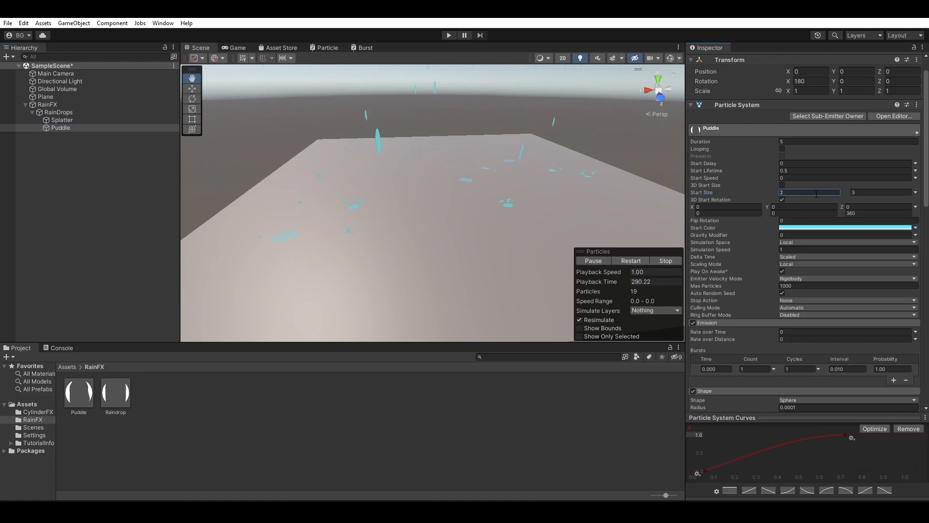
right_click_drag(600, 182, 561, 238)
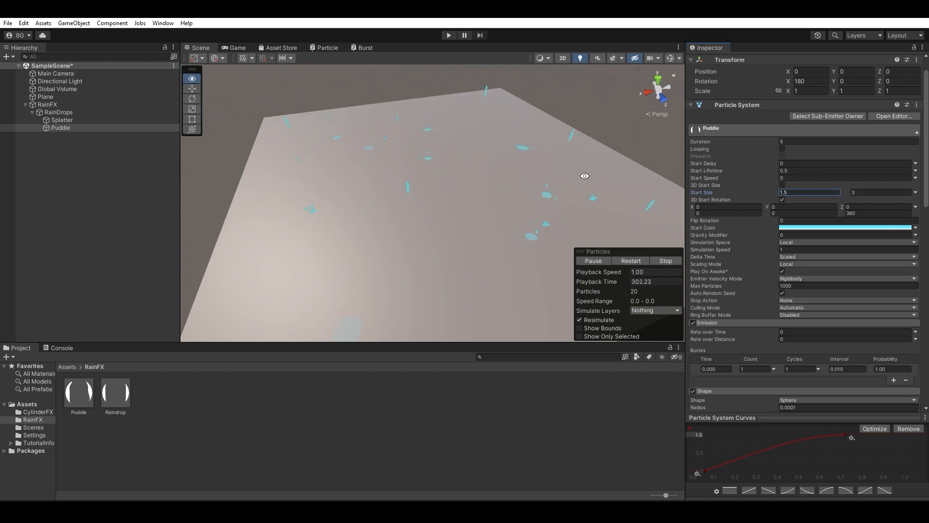
left_click_drag(583, 181, 552, 138, "alt")
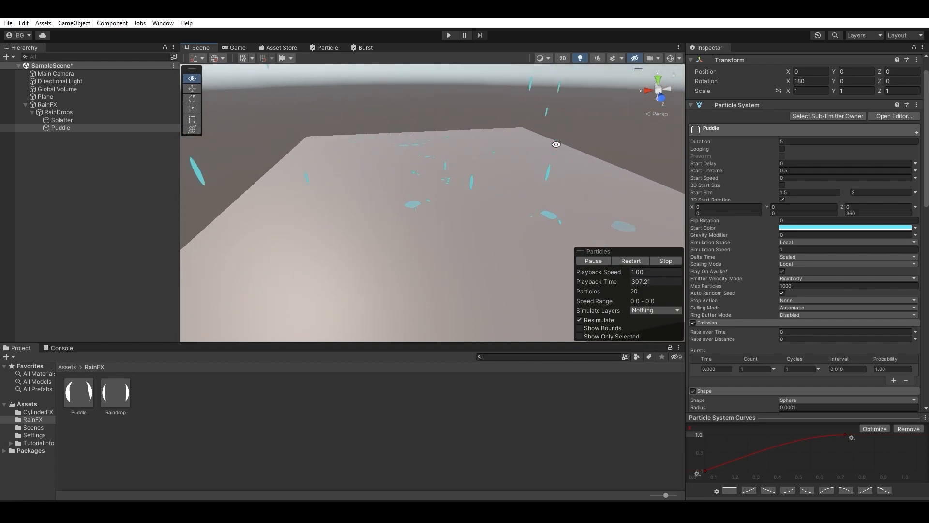
Make the RainDrops Start Size random between two constants, 0.25 and 0.5, and check the falling drops.
left_click(122, 112)
left_click(915, 193)
left_click(864, 222)
left_click(809, 192)
key("BackSpace")
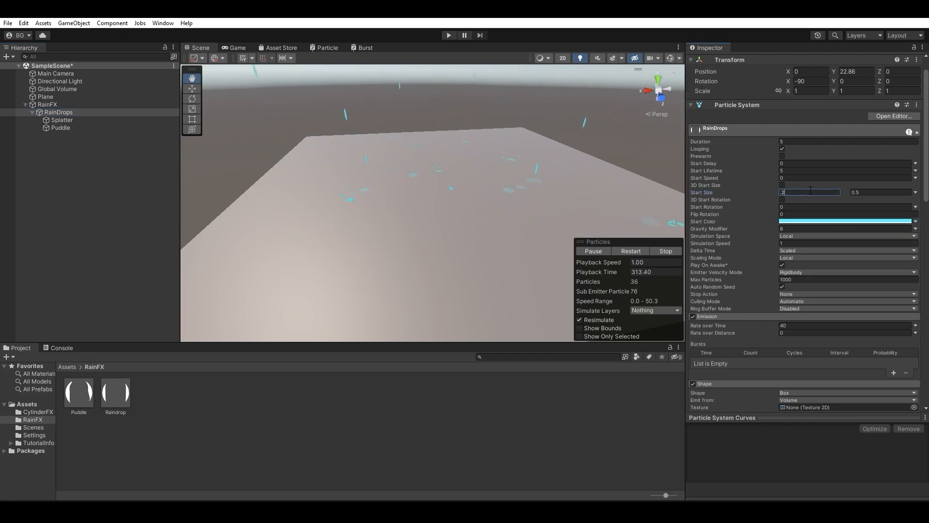
left_click_drag(537, 200, 515, 205, "alt")
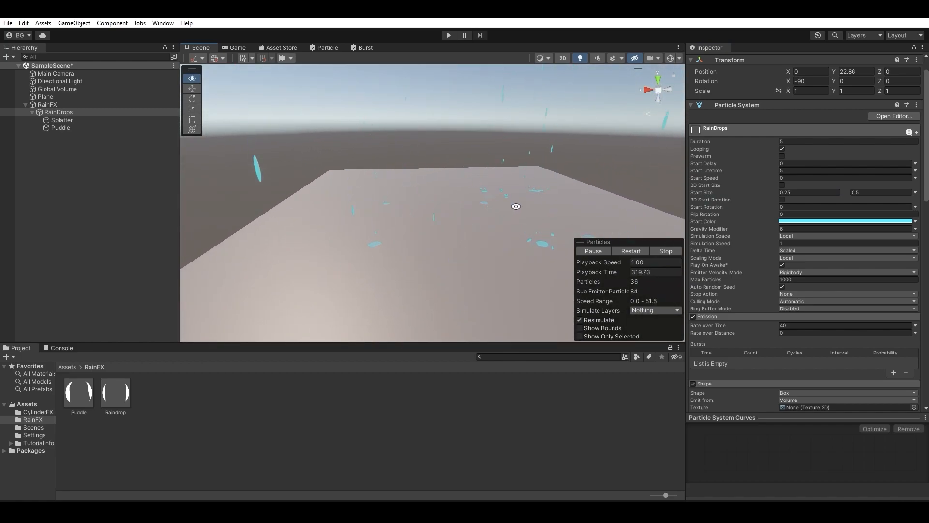
Set the Length Scale in the RainDrops Renderer module to 7 and view the stretched drops.
scroll(754, 246, "down", 10)
scroll(754, 246, "down", 5)
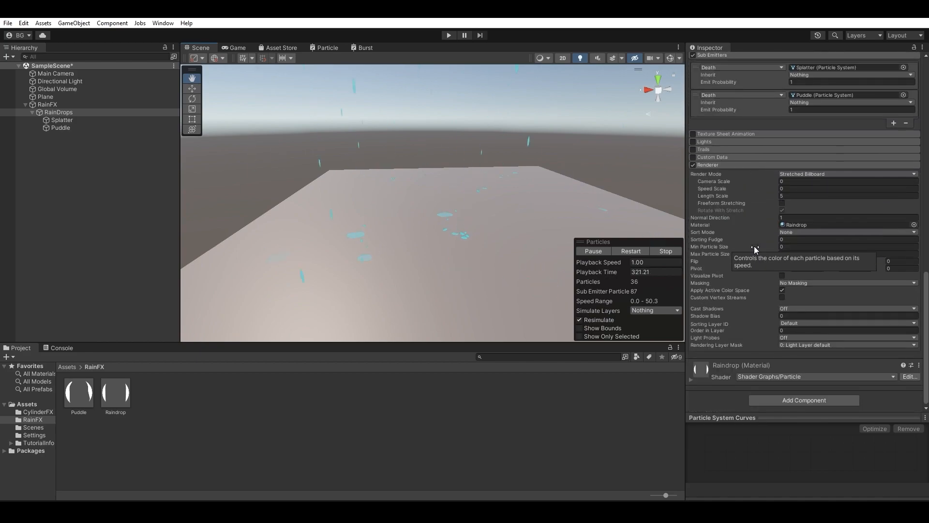
left_click(785, 196)
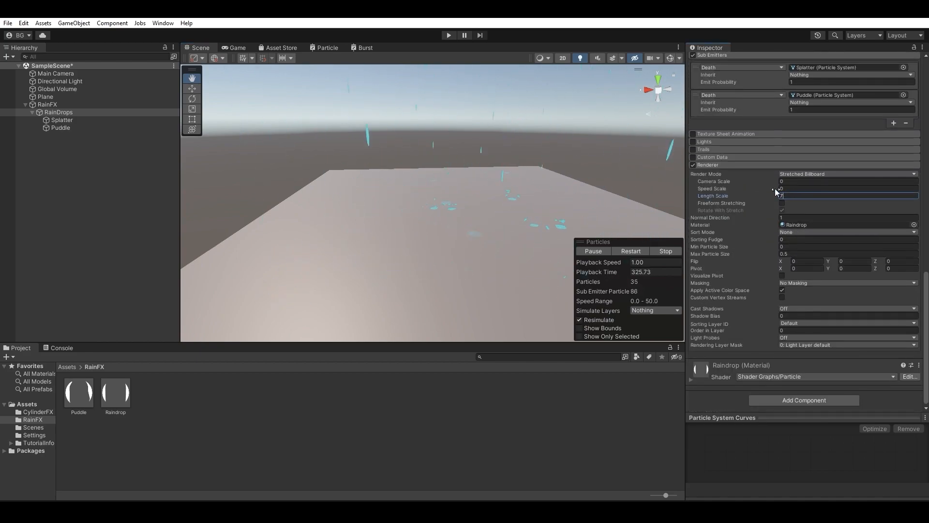
type("7")
left_click_drag(554, 185, 589, 213, "alt")
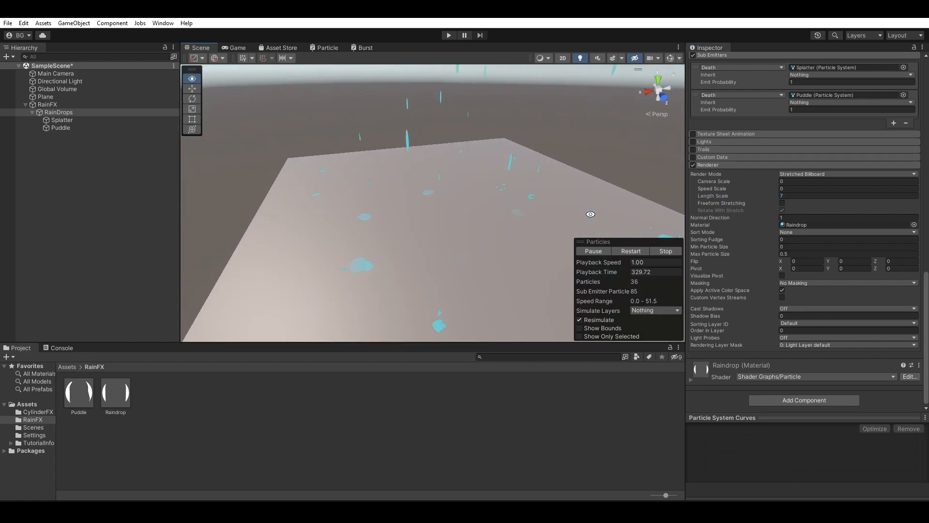
Hide the Plane by disabling its Mesh Renderer, and play RainDrops to check the rain without the visible ground.
left_click(624, 203)
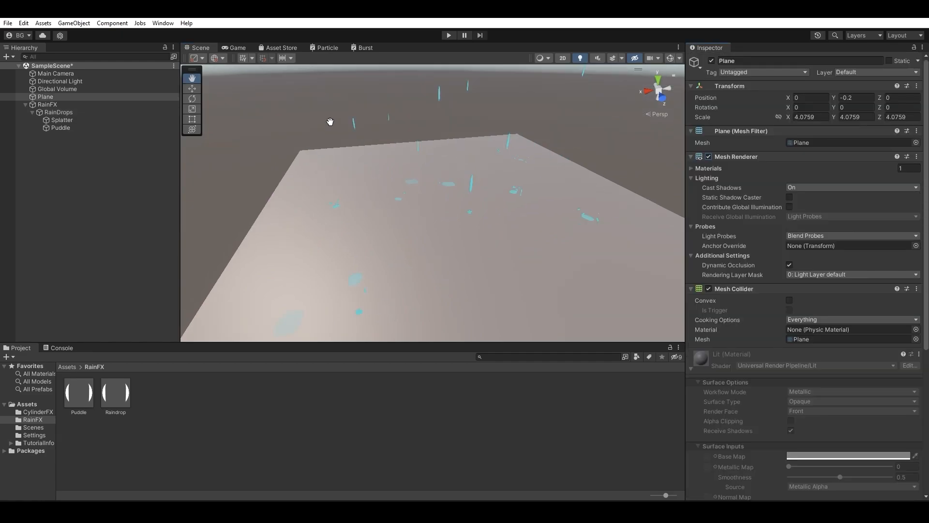
left_click(70, 103)
left_click(66, 96)
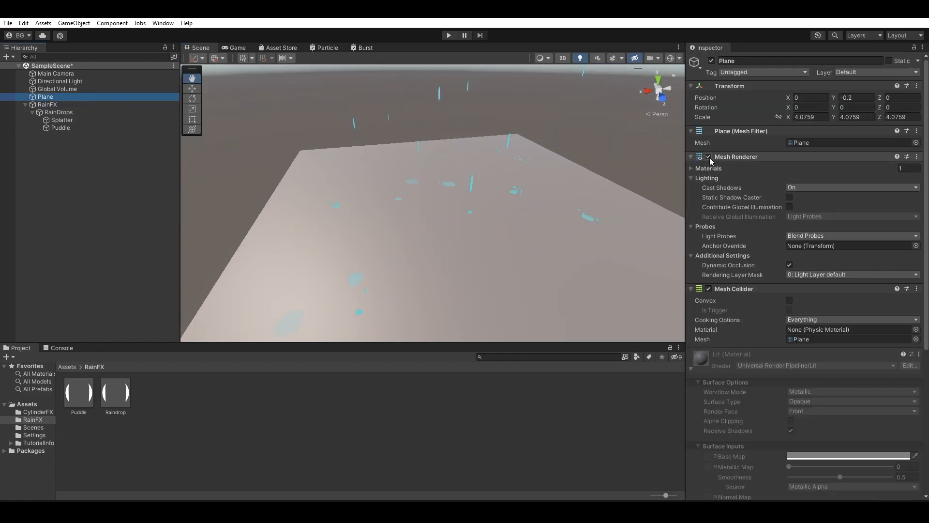
left_click(708, 157)
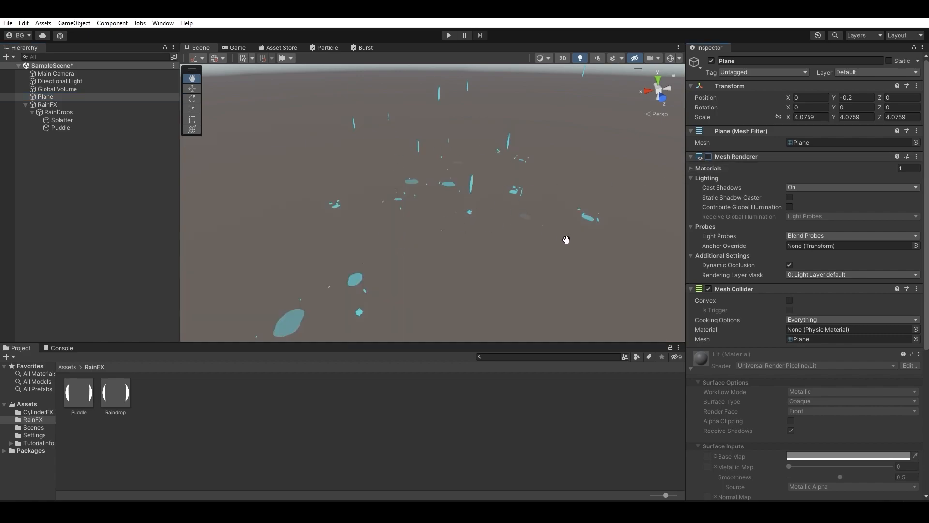
left_click(58, 112)
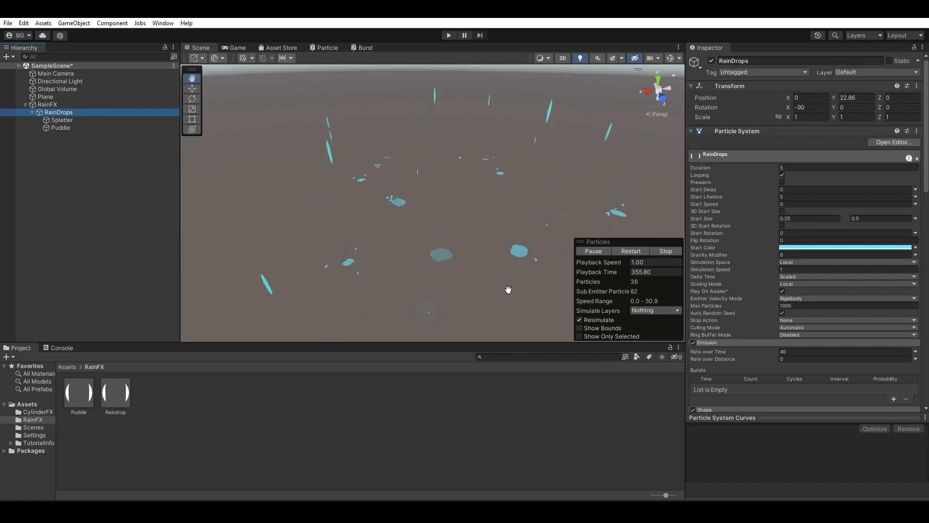
mouse_move(489, 274)
right_mouse_down()
mouse_move(493, 238)
mouse_move(473, 245)
mouse_move(534, 233)
mouse_move(504, 264)
right_mouse_up()
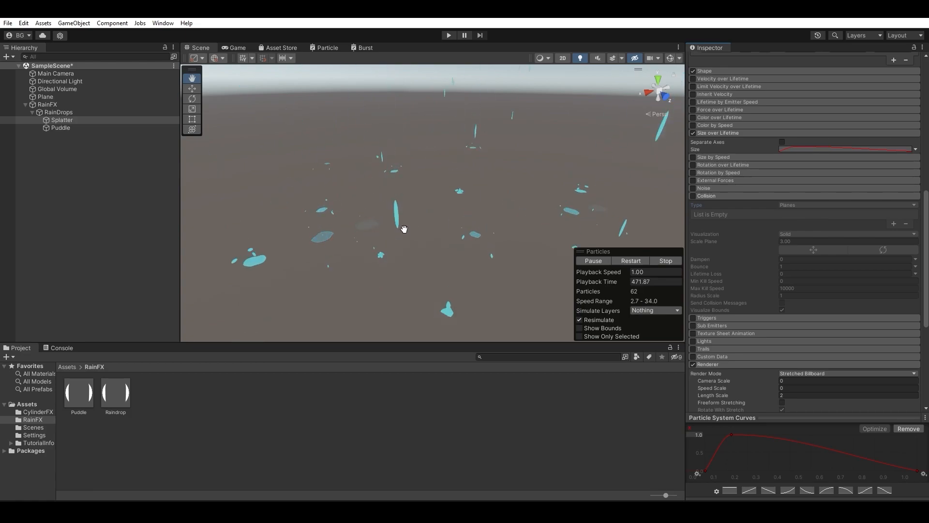
Enable the Collision module on the Splatter and set its collision Type to World.
right_click_drag(477, 228, 665, 160)
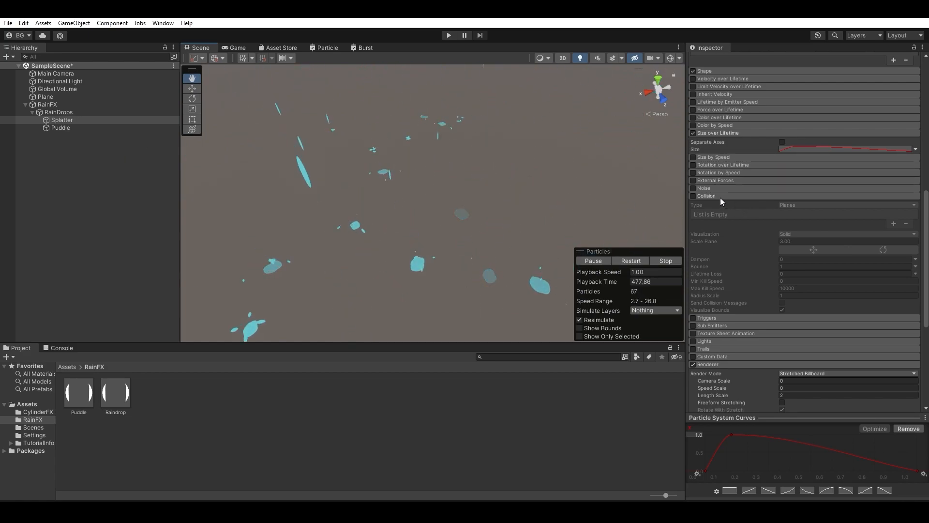
left_click(693, 196)
left_click(803, 204)
left_click(801, 224)
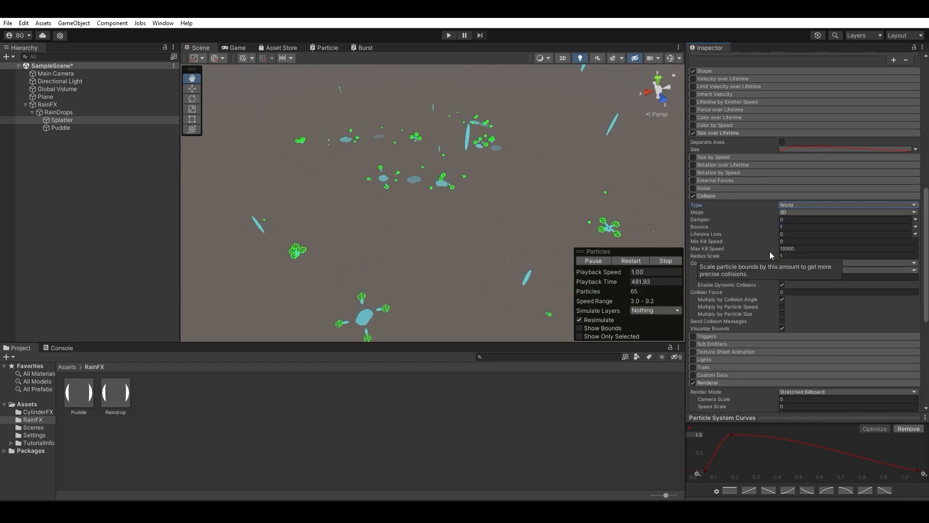
Set the Splatter's collision Bounce to 0 and Lifetime Loss to 1.
left_click(788, 227)
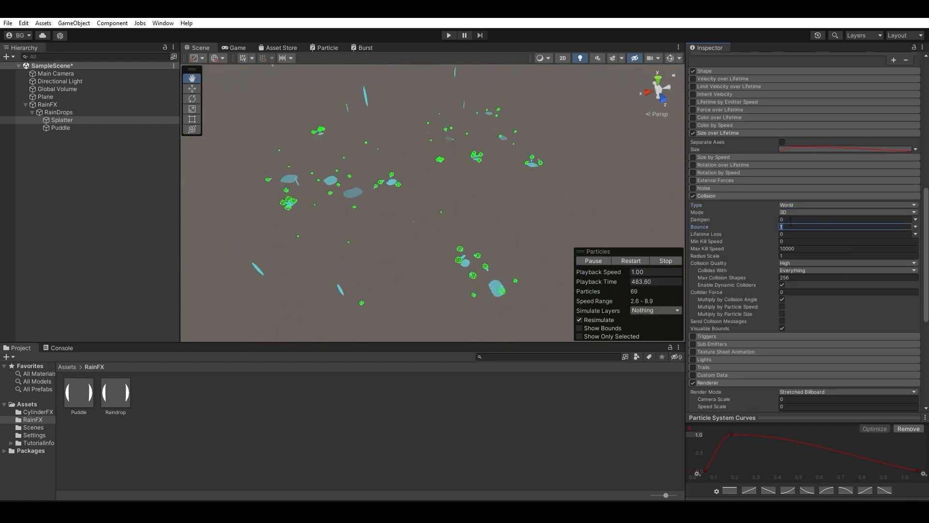
type("0")
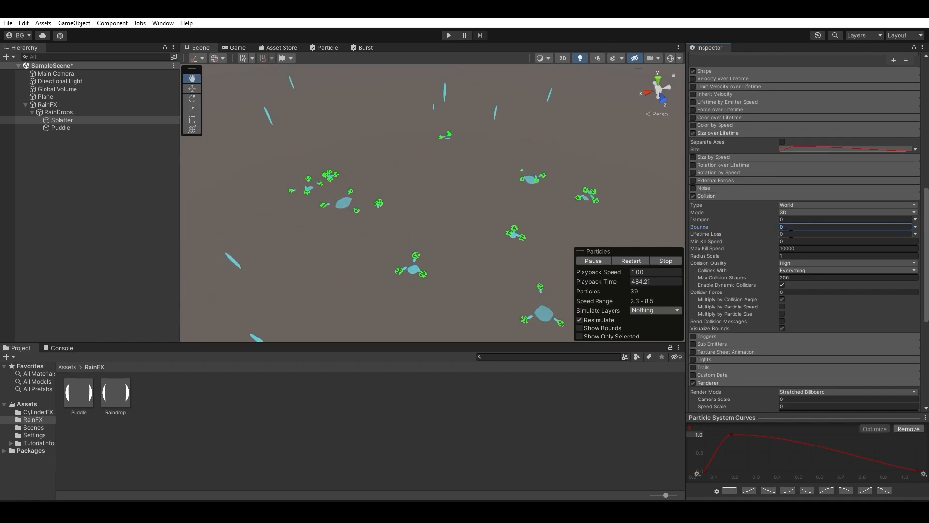
left_click(791, 234)
type("1")
key("Return")
right_click_drag(575, 173, 578, 174)
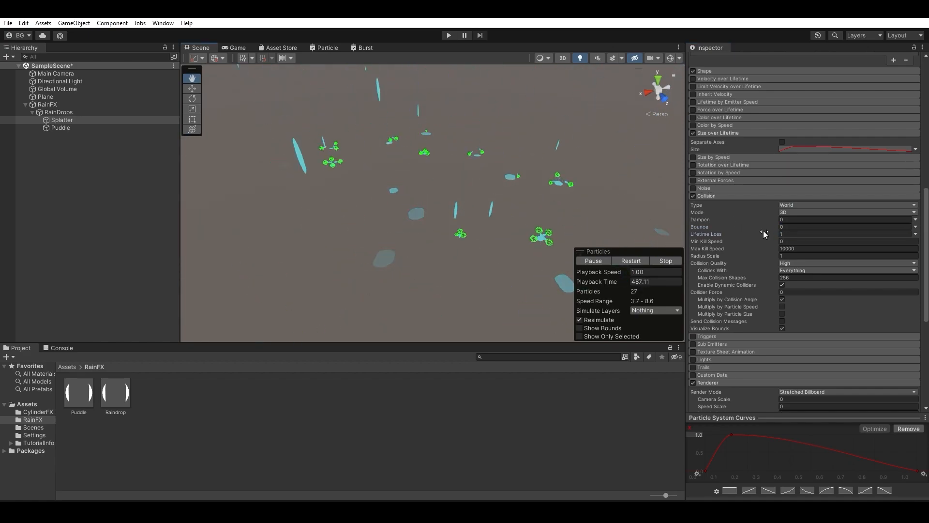
Set the Radius Scale in the Splatter's Collision module to 0.0001 and view the splashes.
left_click(720, 257)
left_click_drag(718, 259, 457, 214)
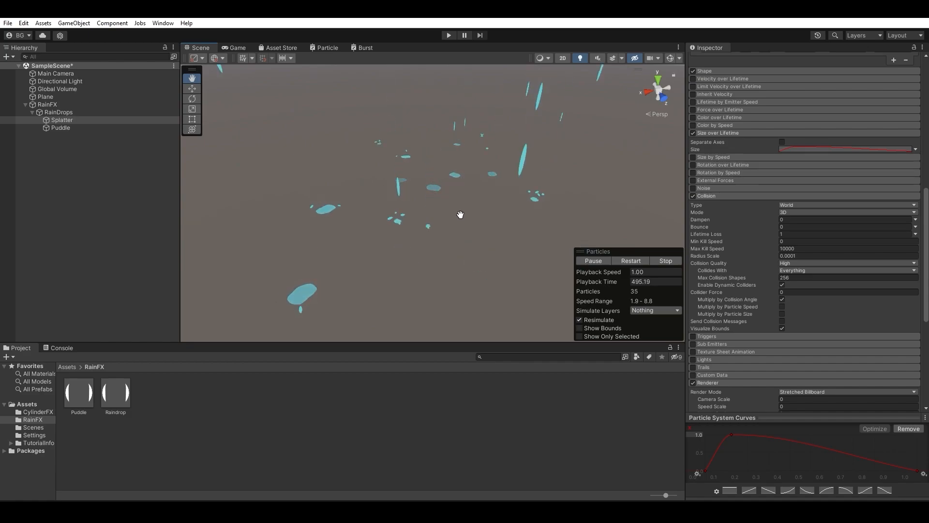
right_click_drag(419, 230, 472, 232)
Set the Splatter's Start Speed to Random Between Two Constants, with values 15 and 20, and view the wider splashes.
scroll(718, 231, "up", 10)
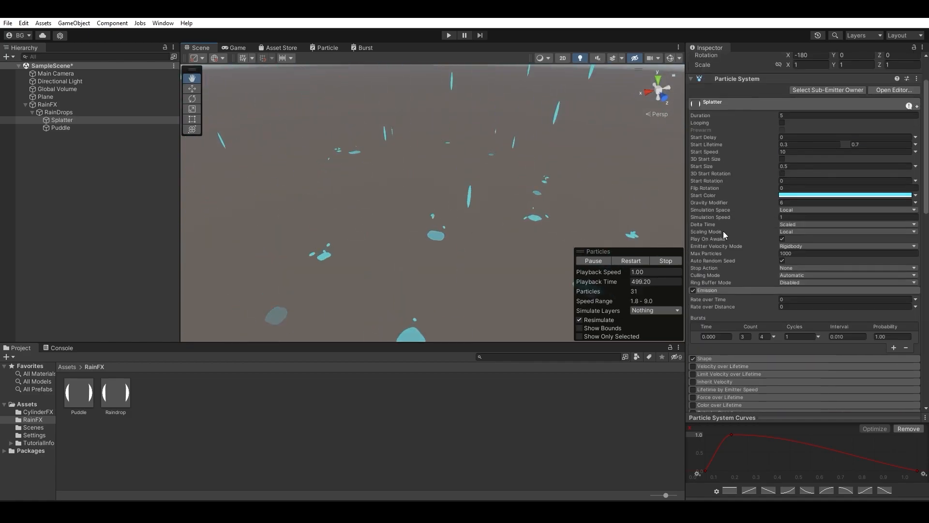
scroll(723, 231, "up", 3)
left_click(796, 204)
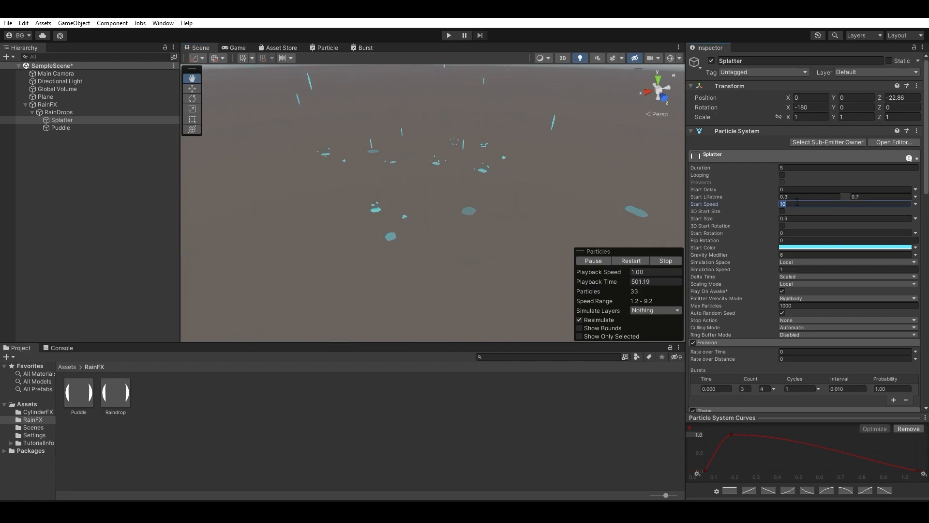
left_click(915, 203)
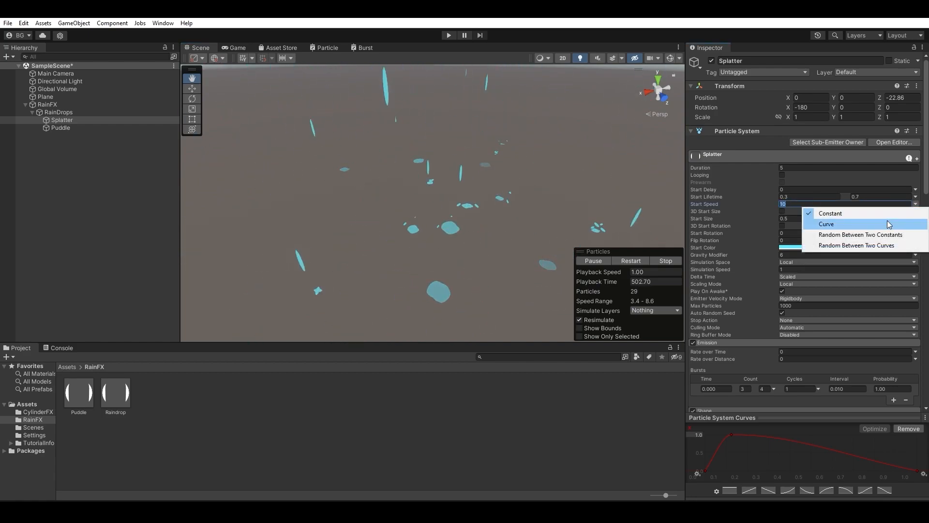
left_click(883, 237)
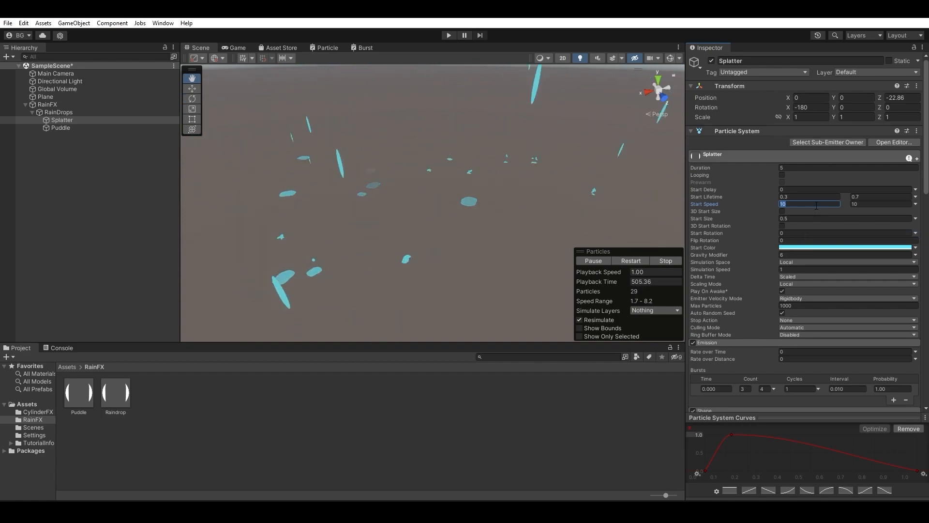
type("1")
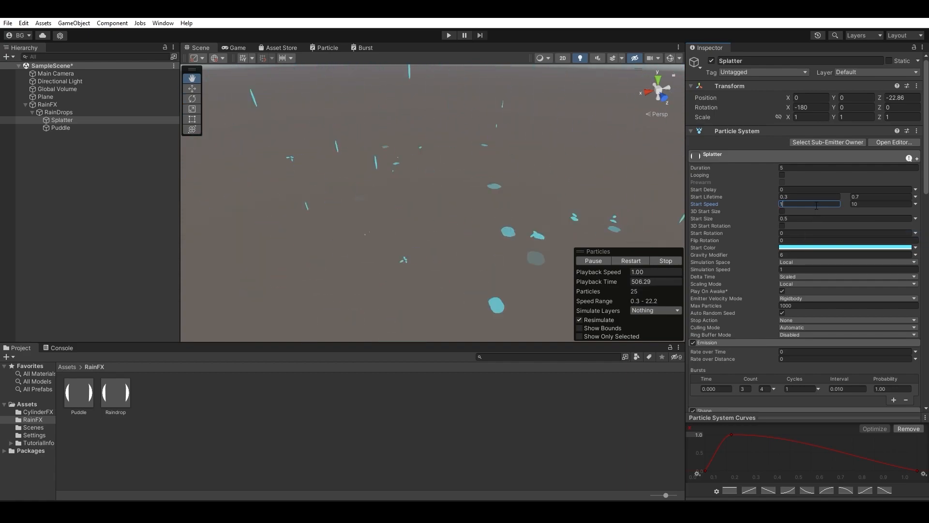
type("5")
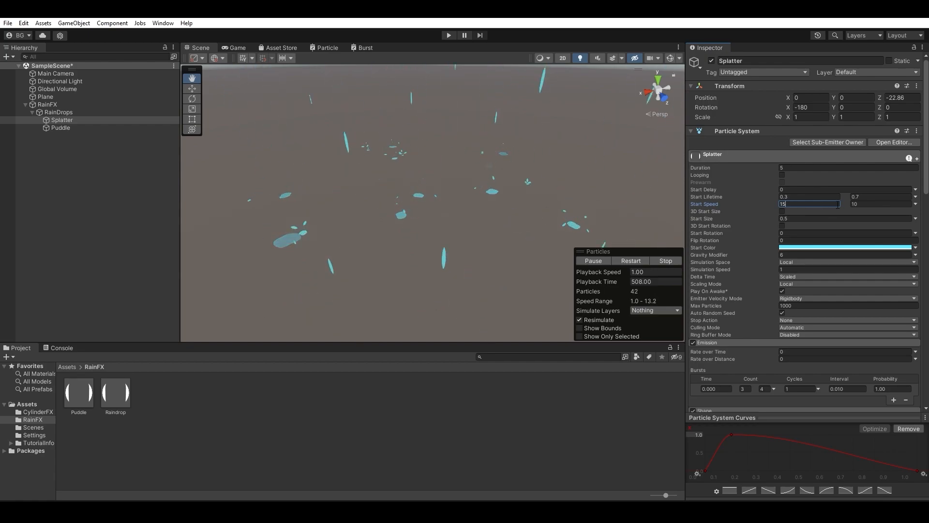
left_click(873, 204)
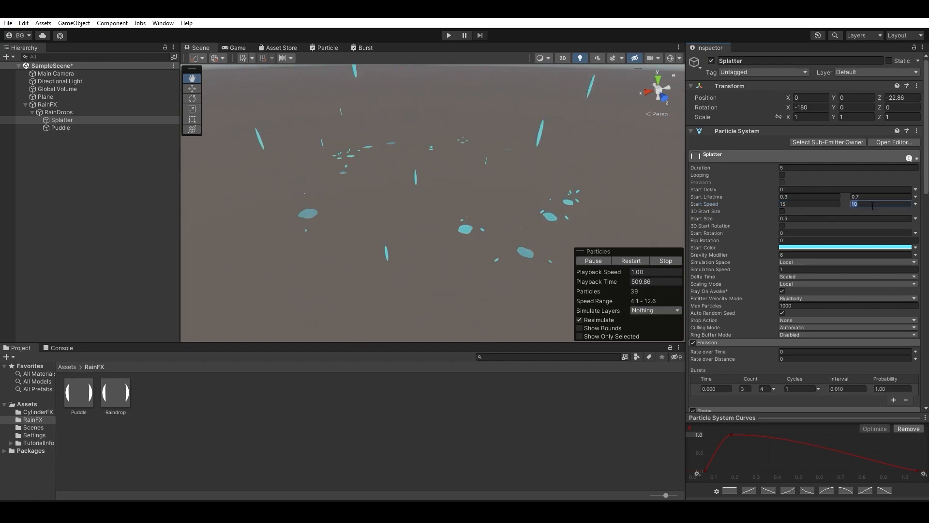
type("2")
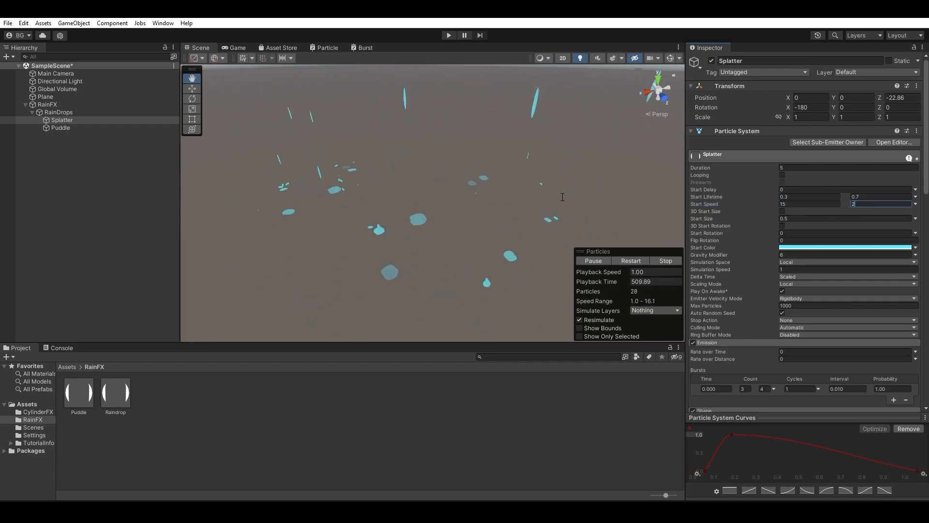
type("0")
left_click_drag(556, 189, 486, 211, "alt")
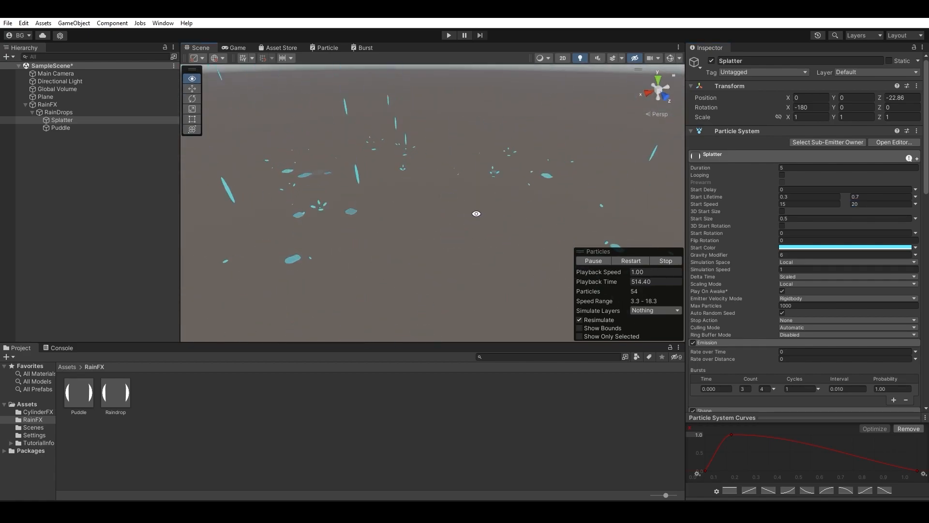
right_click_drag(486, 211, 451, 209, "alt")
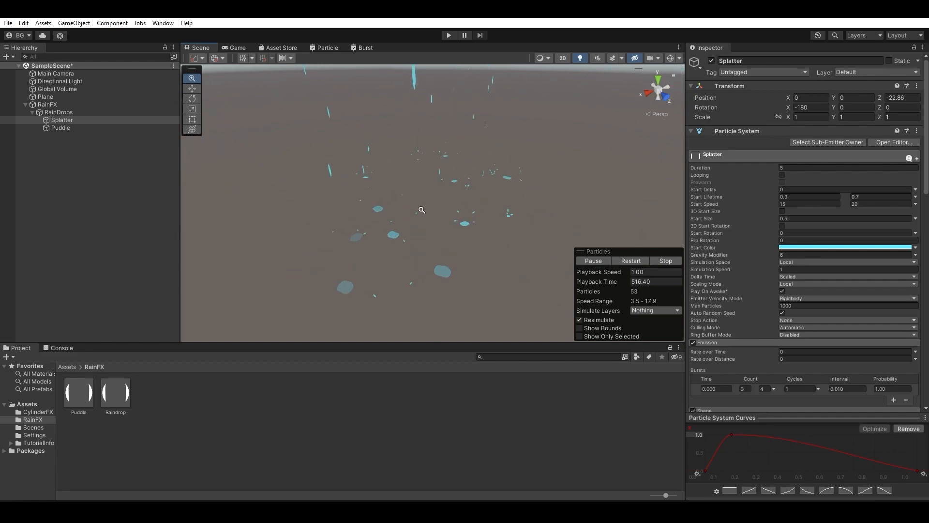
left_click_drag(524, 206, 524, 159, "alt")
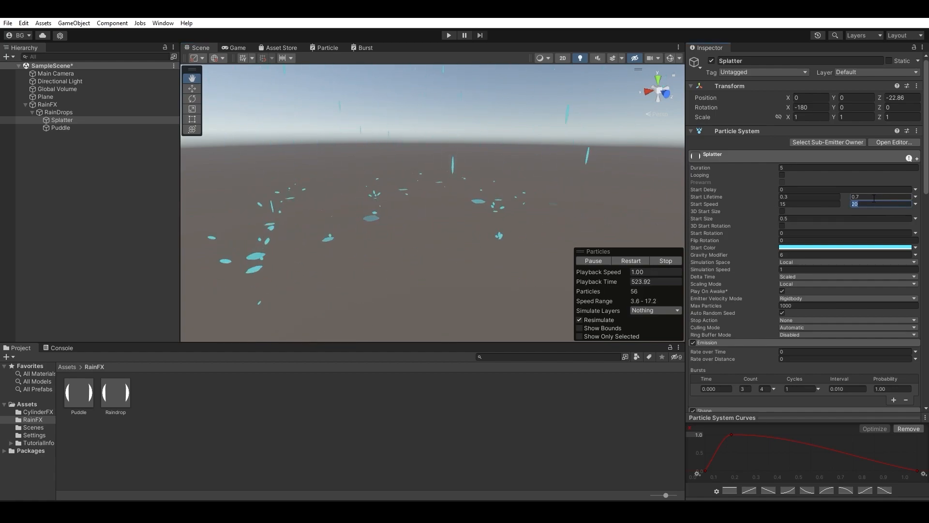
Set the Splatter's second Start Speed value to 17 and check the splashes from above.
type("1")
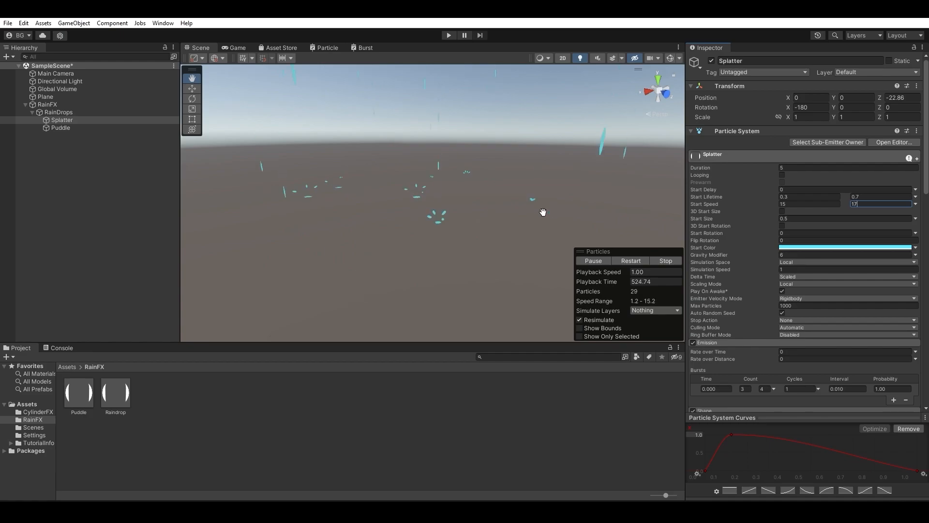
type("7")
left_click_drag(543, 212, 488, 269, "alt")
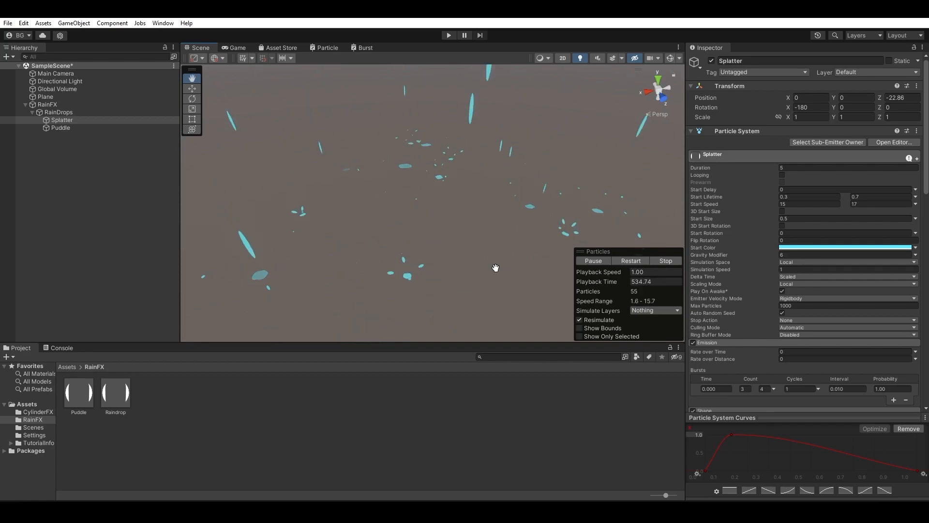
Remove the middle opaque alpha key from the Puddle's Color over Lifetime gradient.
left_click(59, 127)
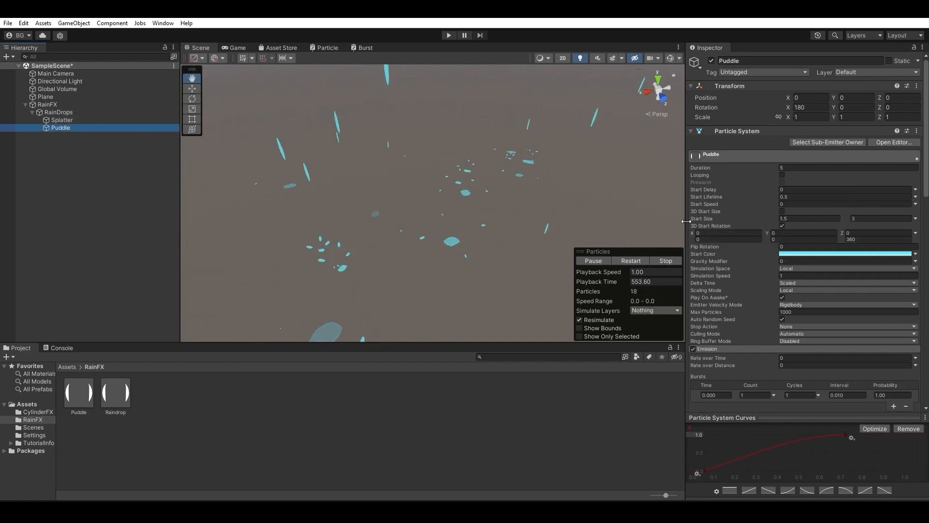
scroll(774, 235, "down", 5)
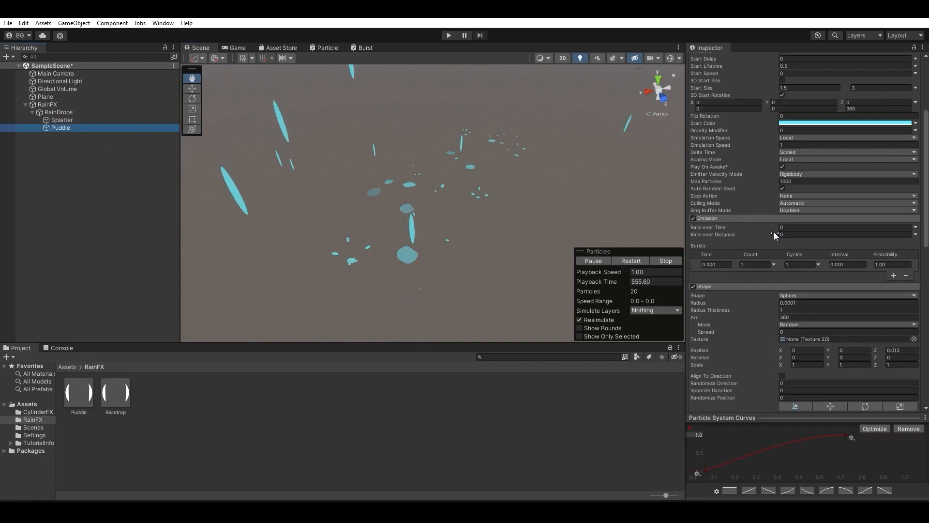
scroll(774, 234, "down", 8)
left_click(796, 254)
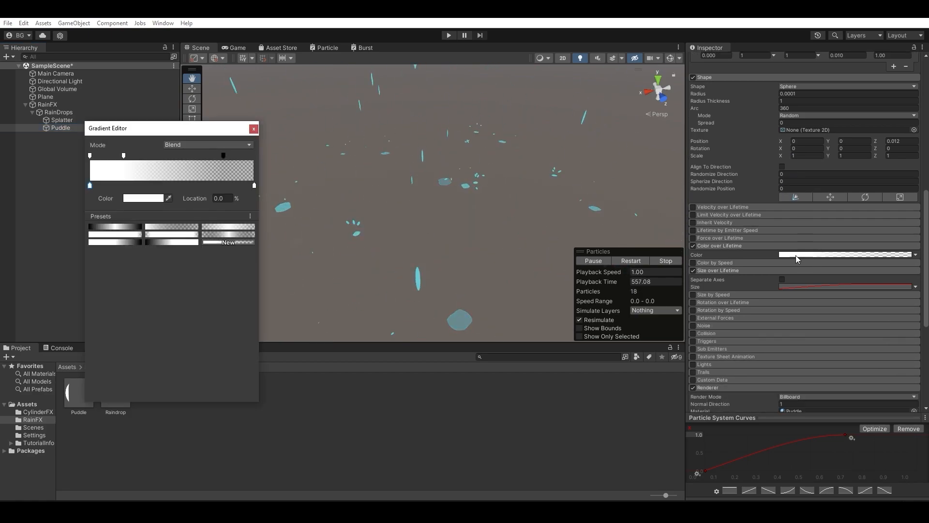
left_click(122, 155)
left_click_drag(123, 155, 107, 157)
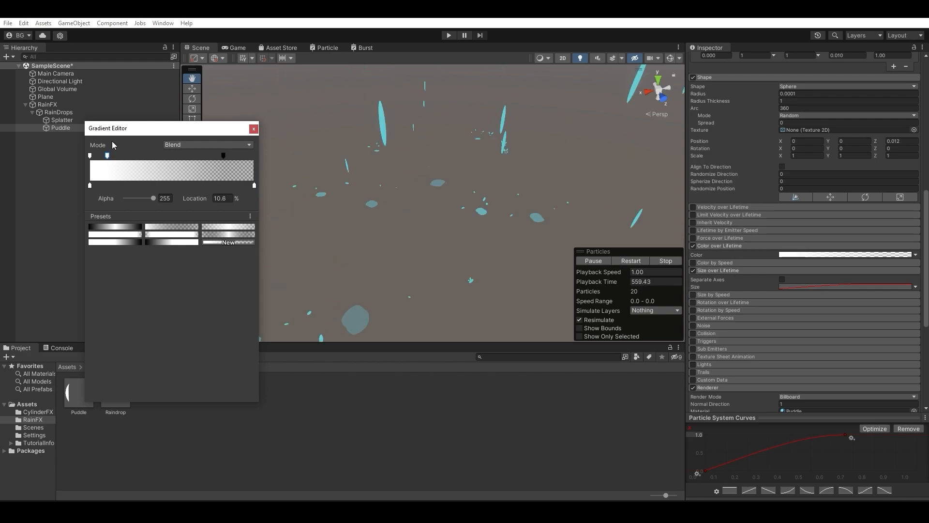
key("Delete")
Move the transparent alpha key of the Puddle's Color over Lifetime gradient to location 65.6% and close the gradient editor.
left_click(222, 155)
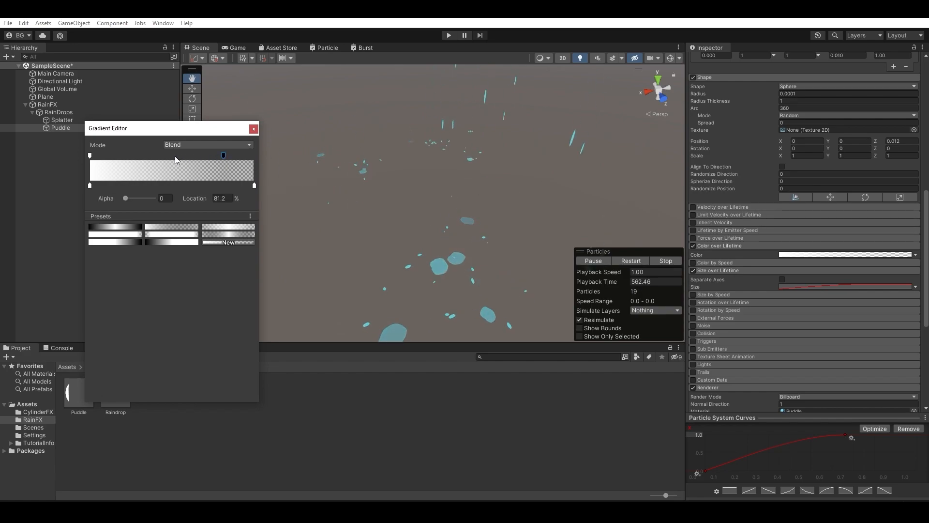
left_click_drag(175, 155, 175, 156)
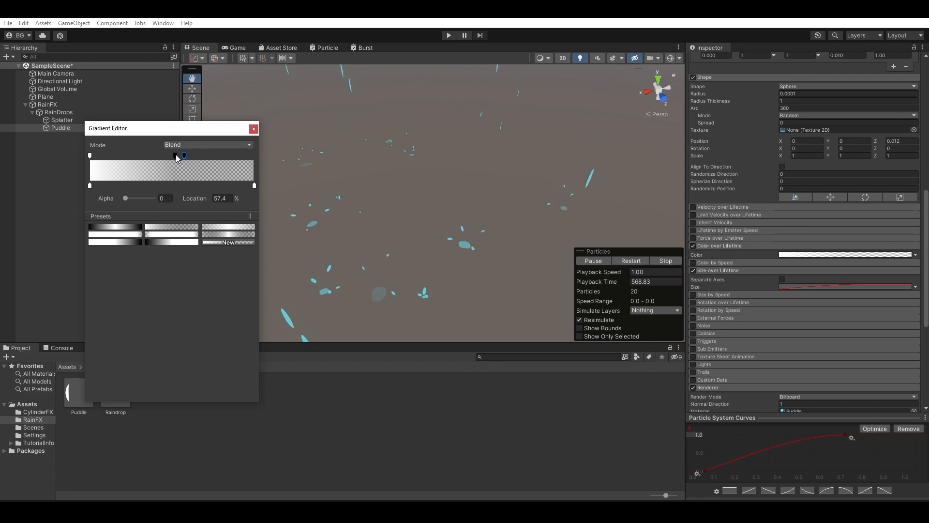
key("Delete")
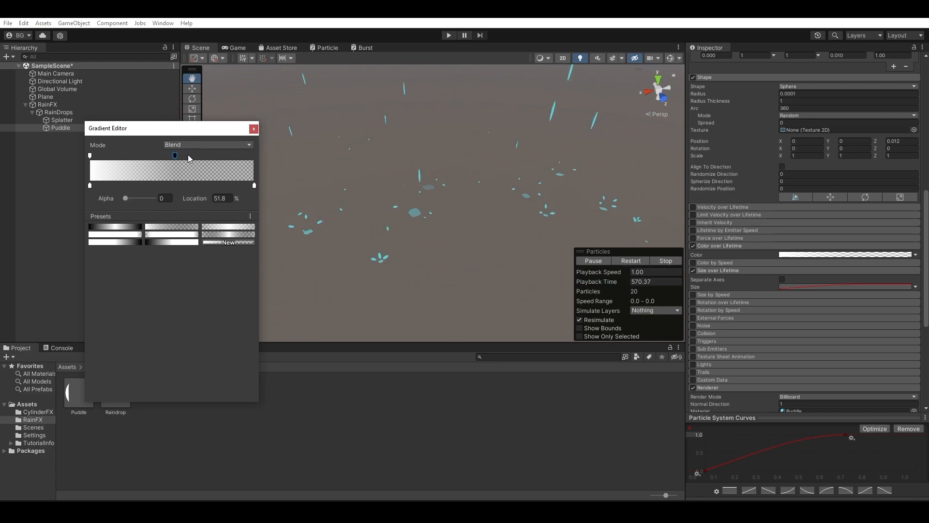
left_click_drag(190, 155, 191, 156)
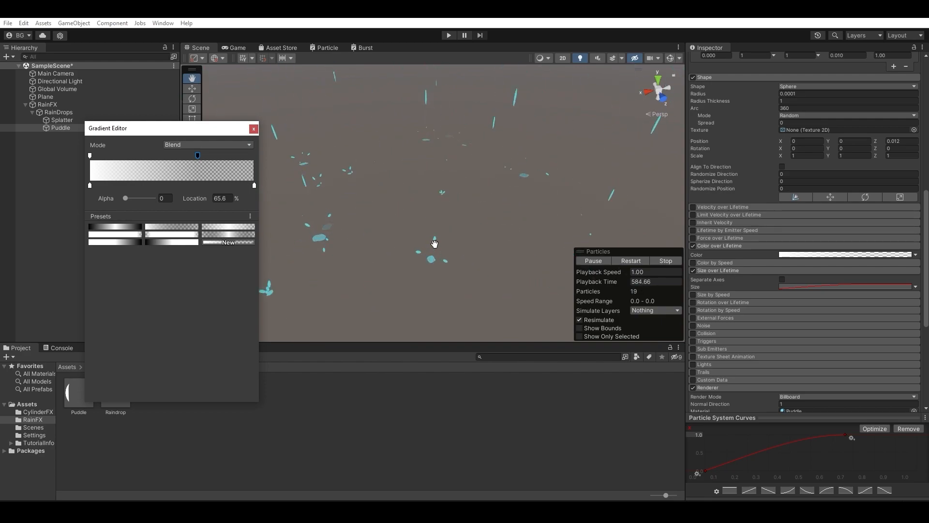
left_click(253, 129)
Set the Puddle's Start Size range to 3 and 4 and view the puddles.
scroll(764, 198, "up", 10)
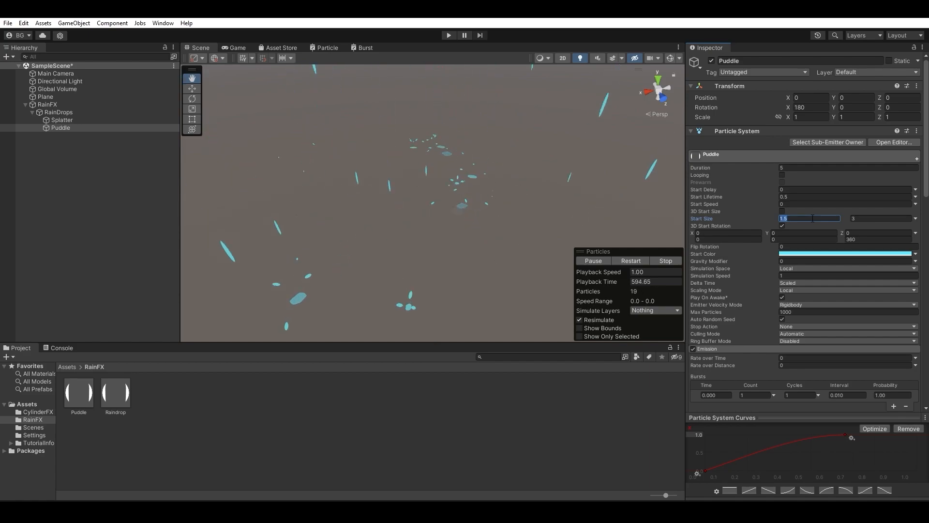
type("3")
left_click(863, 218)
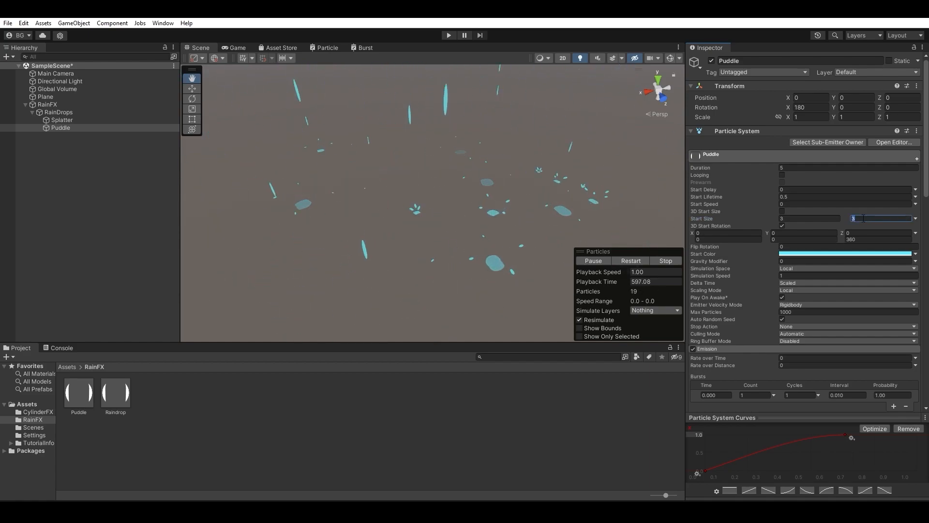
type("4")
key("Return")
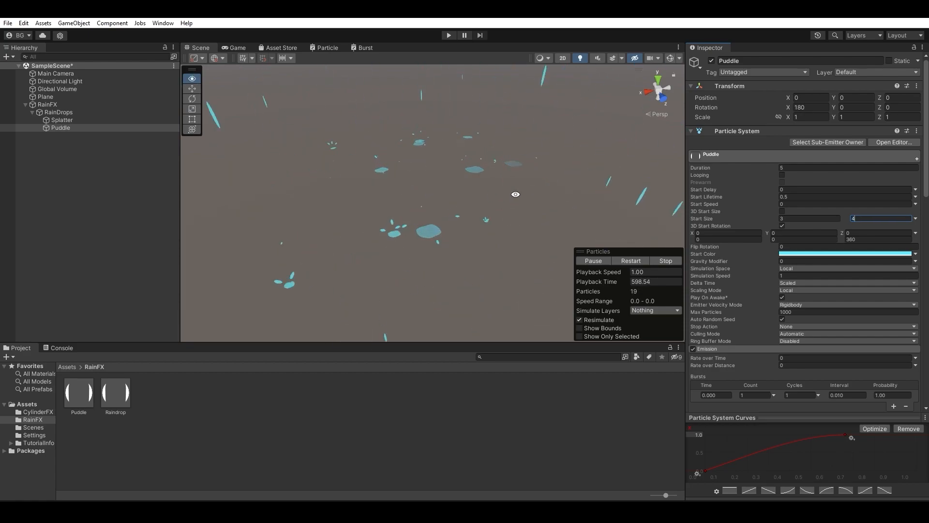
left_click_drag(520, 203, 527, 182, "alt")
Try a second Start Size value of 2 on the Puddle and view the puddles.
left_click(859, 217)
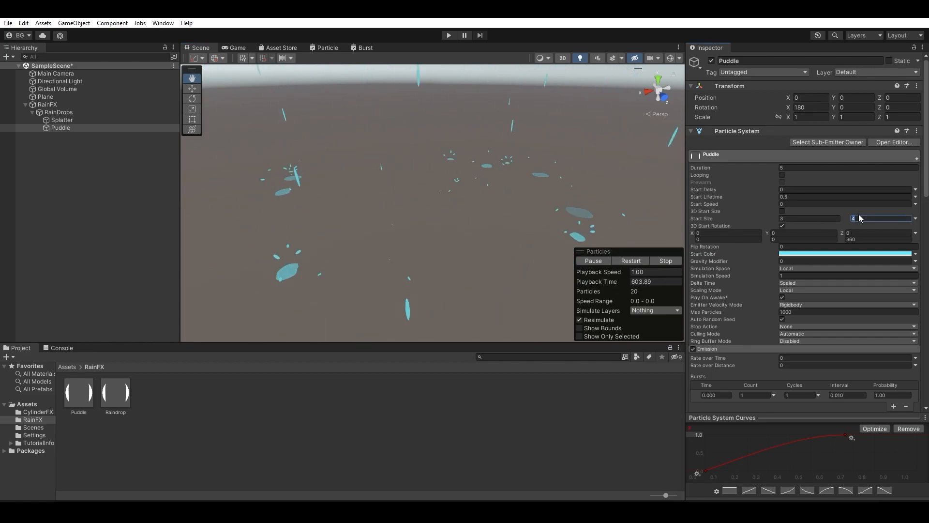
type("2")
left_click_drag(532, 207, 526, 229, "alt")
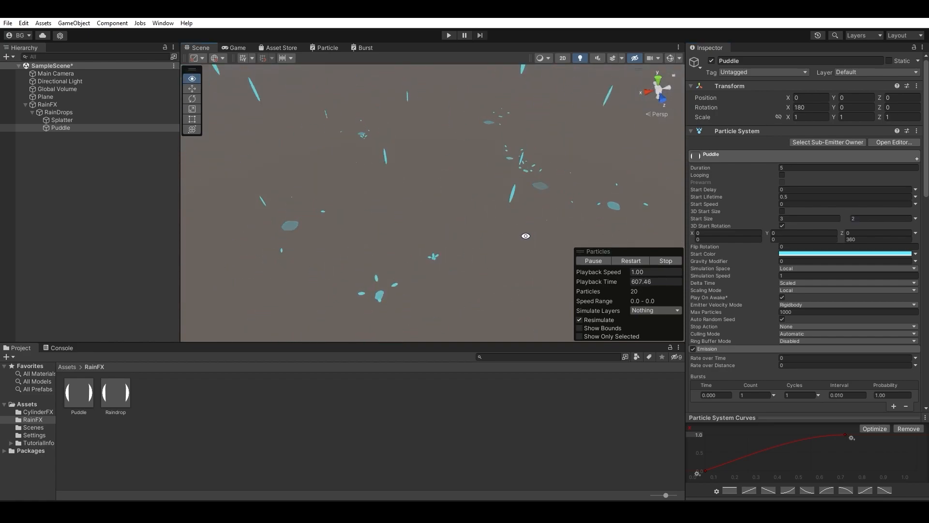
Try 4 as the Puddle's second Start Size value, settle on 2.5 and check the puddles.
left_click(877, 216)
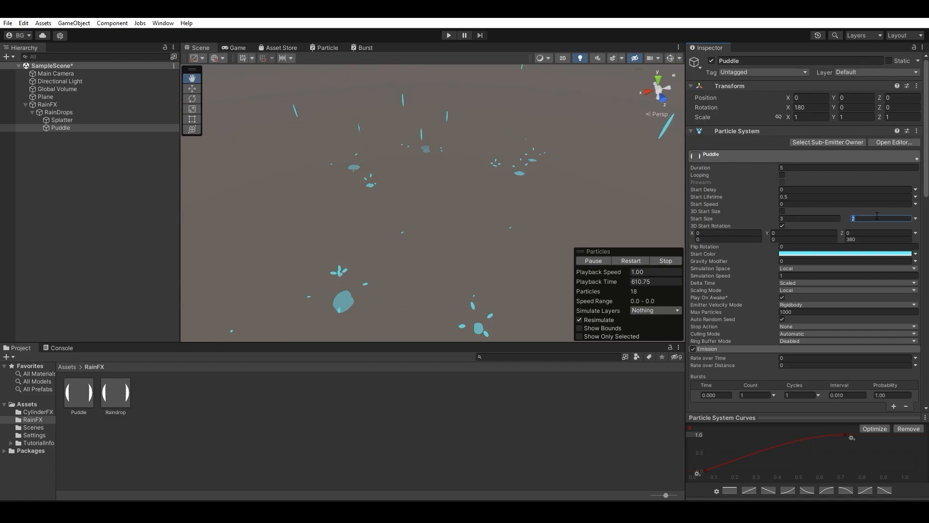
type("4")
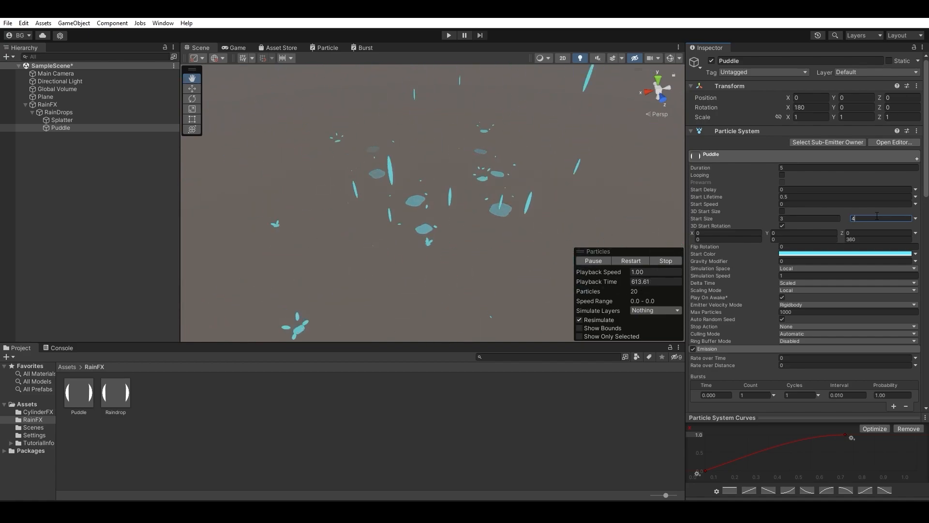
key("BackSpace")
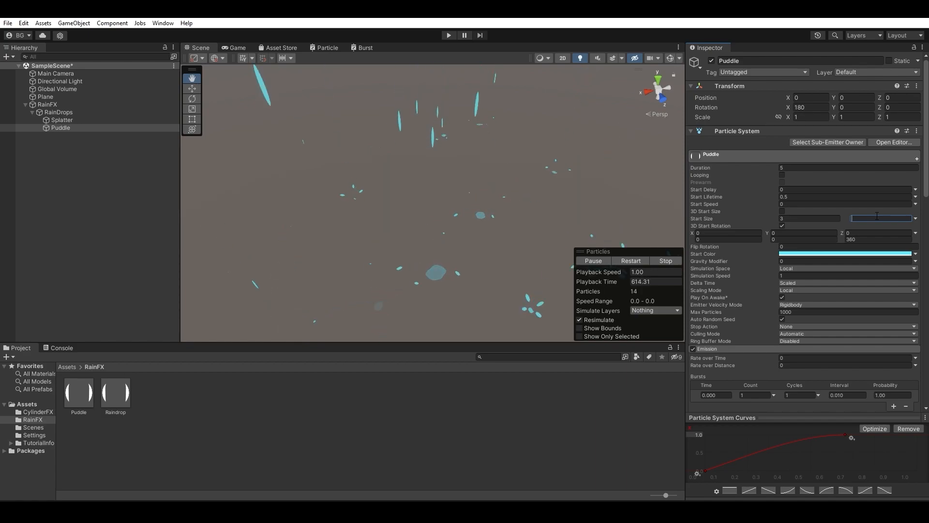
type("2.5")
key("Return")
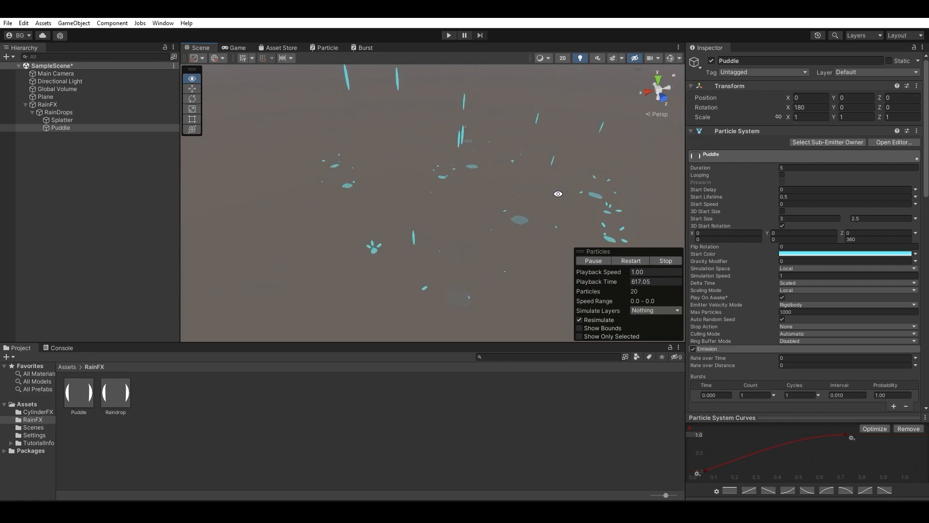
left_click_drag(558, 194, 521, 202, "alt")
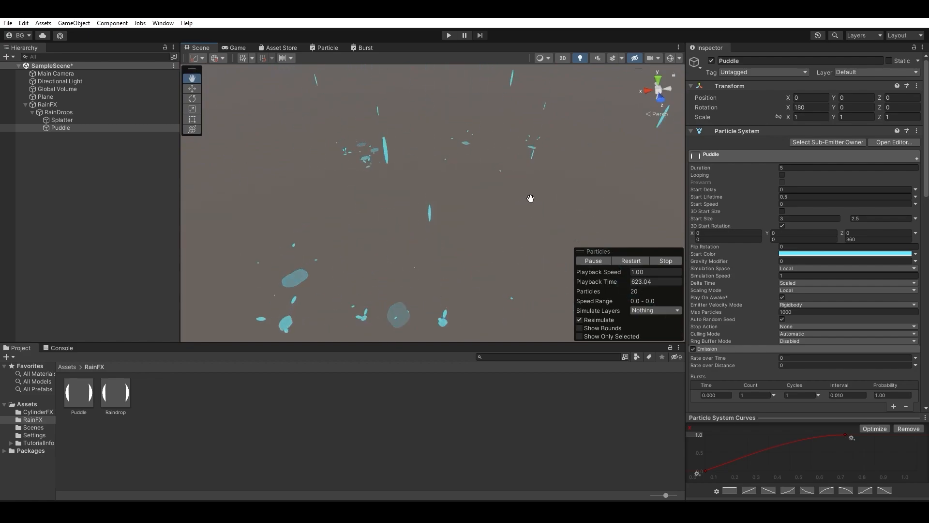
Examine the complete rain effect with RainDrops selected, and bring up the Splatter's particle settings.
left_click(103, 112)
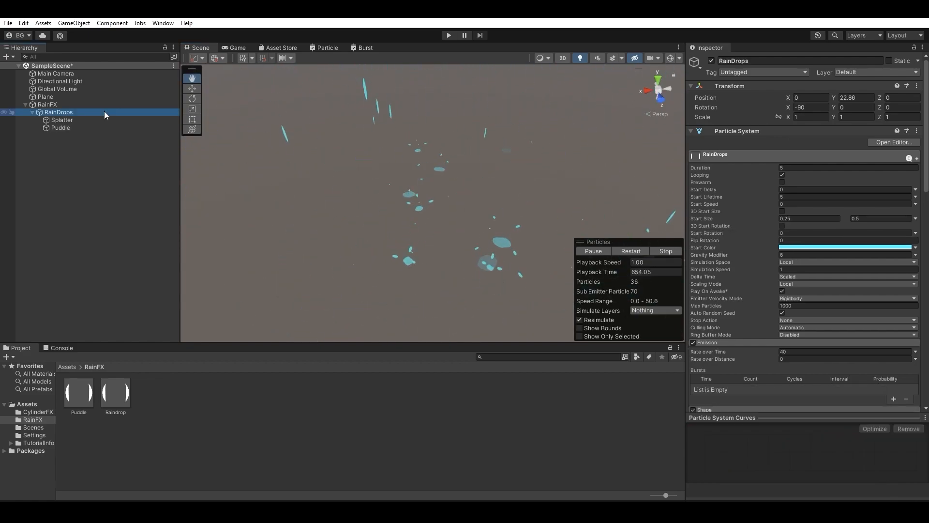
key("alt")
left_click_drag(376, 194, 487, 190, "alt")
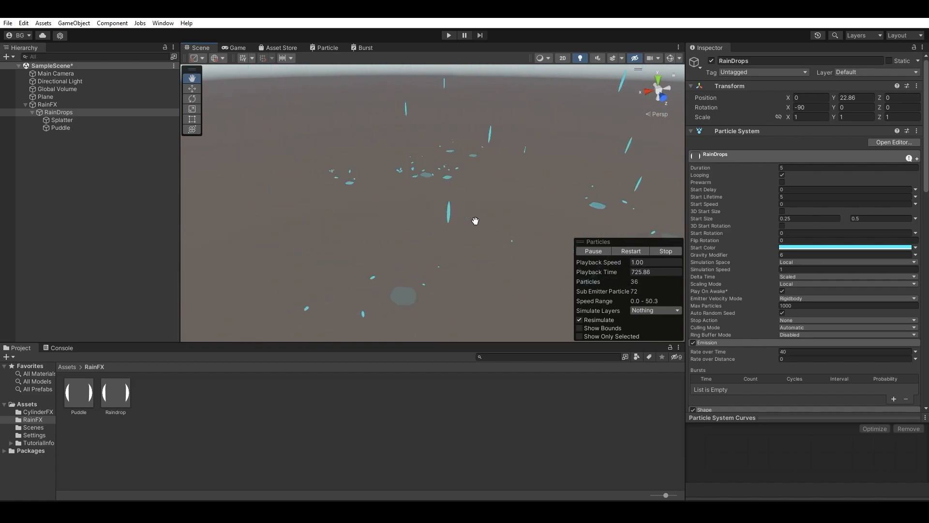
left_click(85, 120)
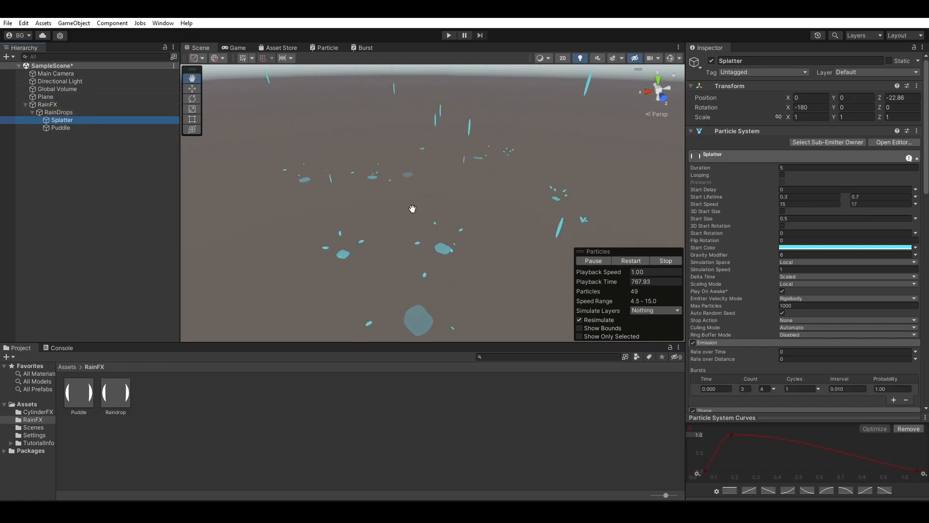
Switch the Splatter's Gravity Modifier to random between two constants, try 8 with 6, and view the splashes.
scroll(757, 234, "down", 3)
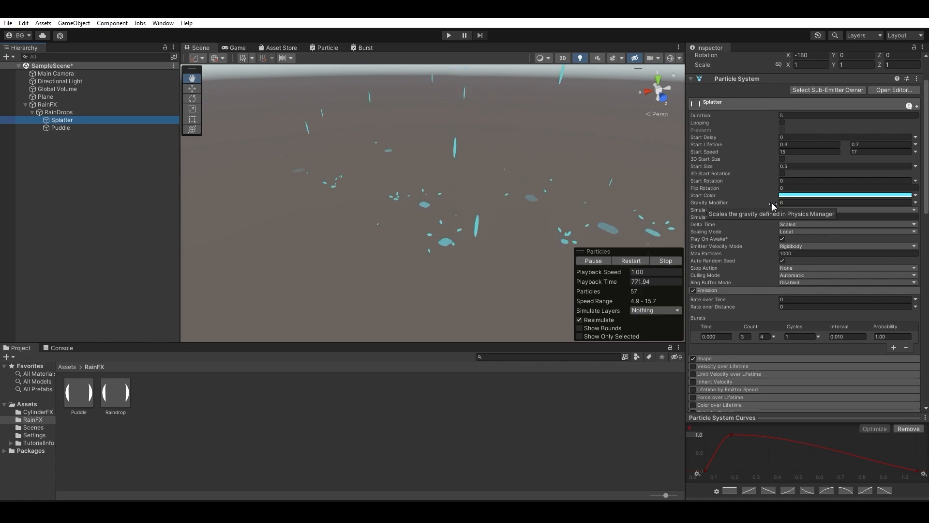
left_click(915, 202)
left_click(852, 232)
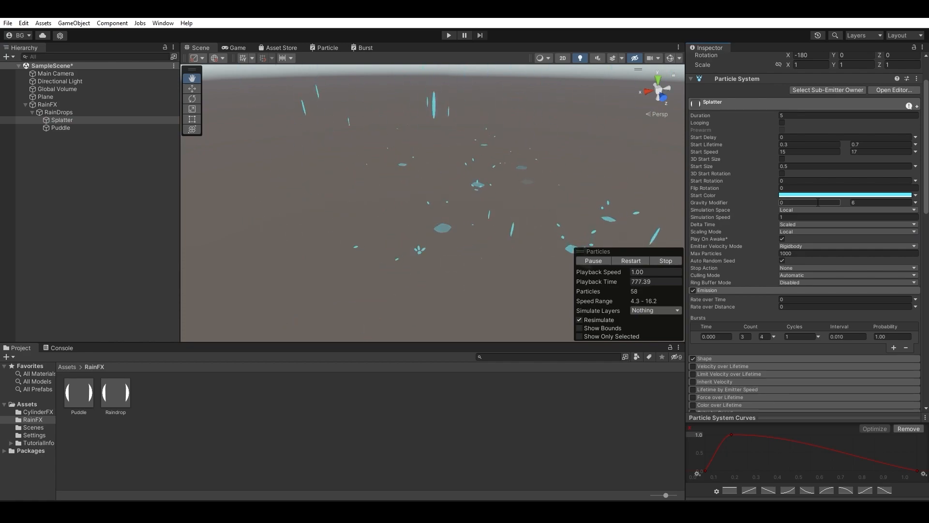
left_click(792, 203)
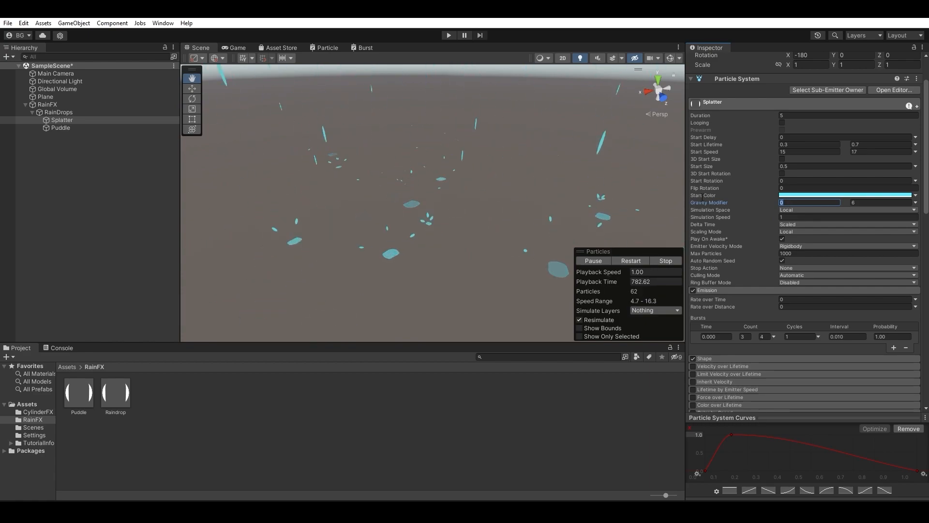
type("8")
right_click_drag(533, 208, 518, 153)
right_click_drag(488, 244, 503, 277)
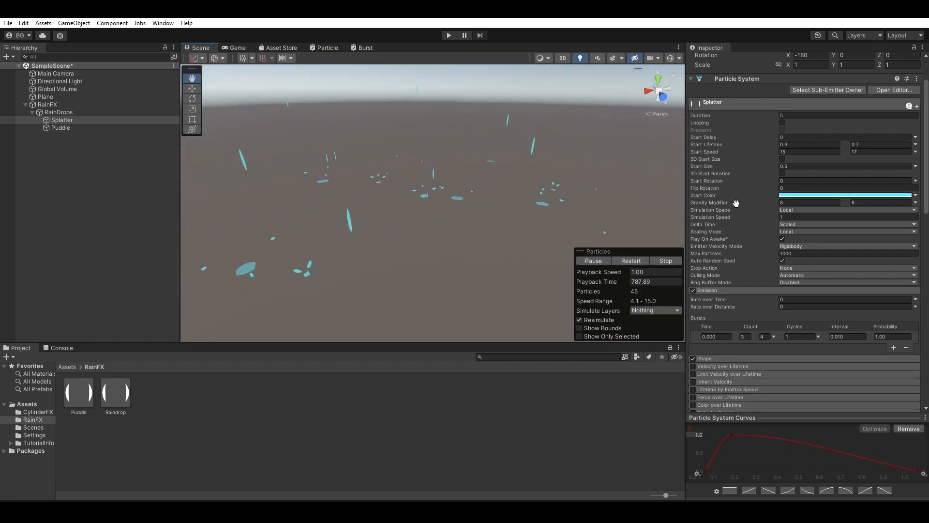
Set the first value of the Splatter's Gravity Modifier range to 10, then restart the particle simulation and view it with nothing selected.
left_click(796, 202)
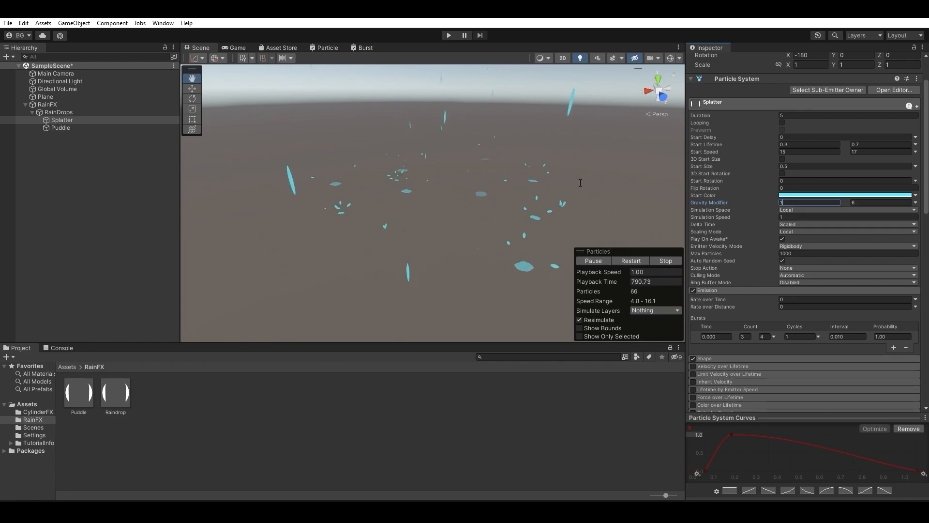
type("10")
mouse_move(546, 199)
right_mouse_down()
mouse_move(550, 153)
mouse_move(549, 184)
right_mouse_up()
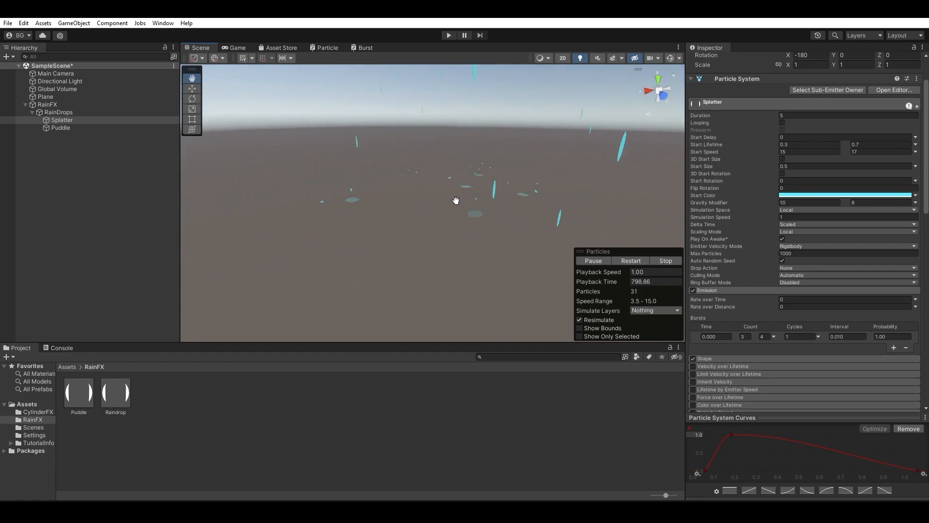
right_click_drag(491, 208, 472, 234)
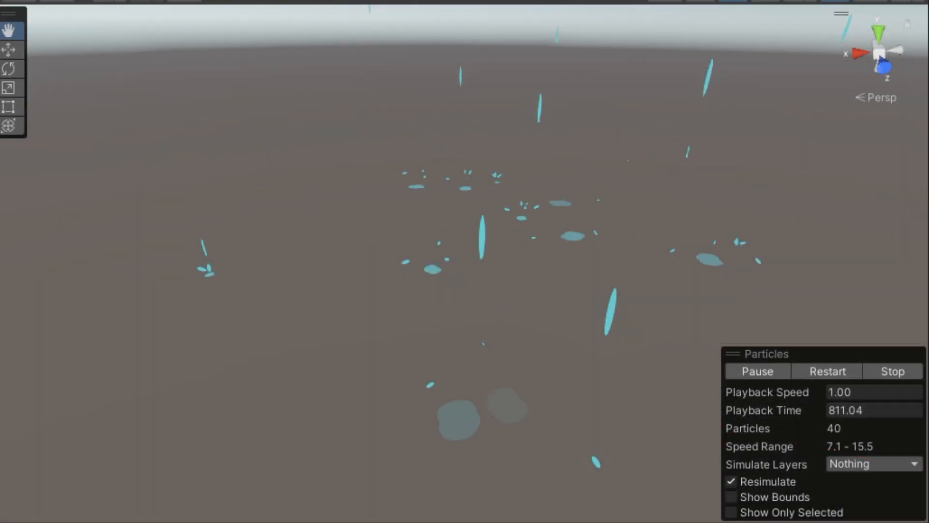
left_click(827, 372)
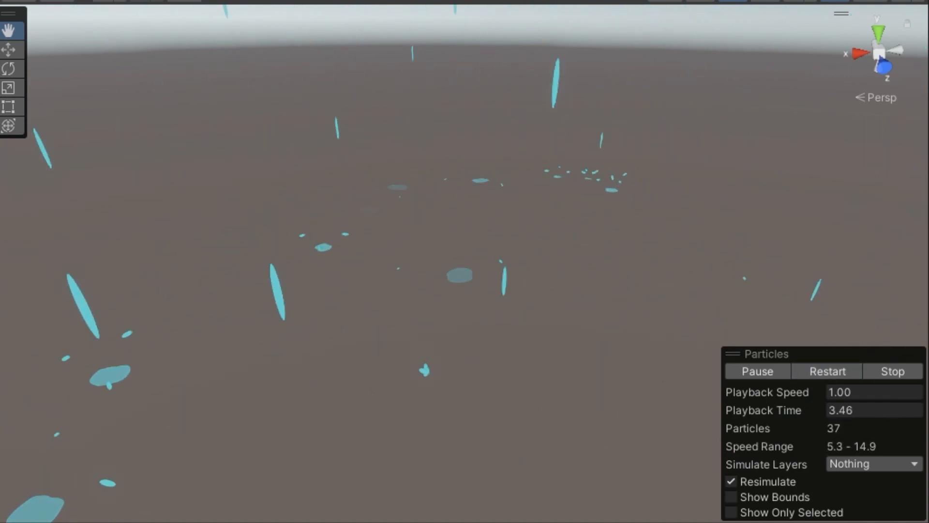
left_click(411, 450)
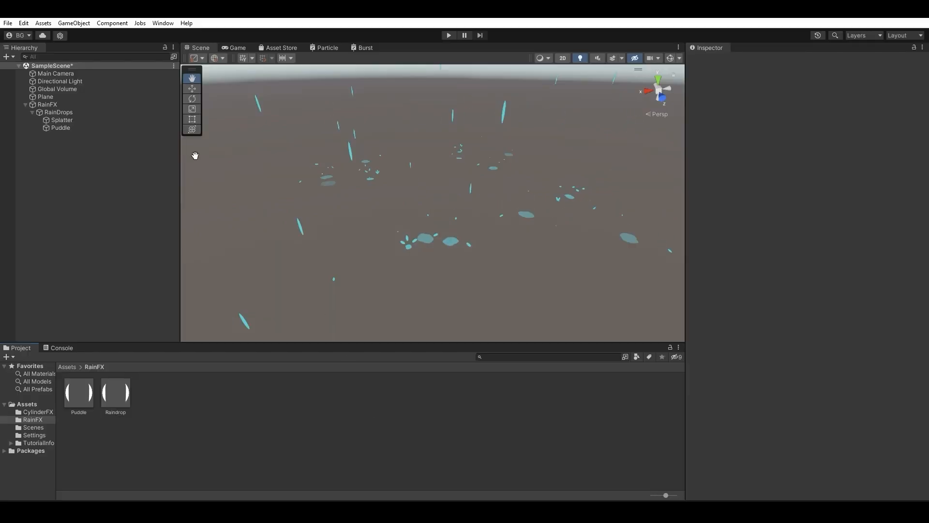
Lower the Start Color alpha to 23 for RainDrops, Splatter and Puddle together.
left_click(97, 114)
left_click(92, 126, "shift")
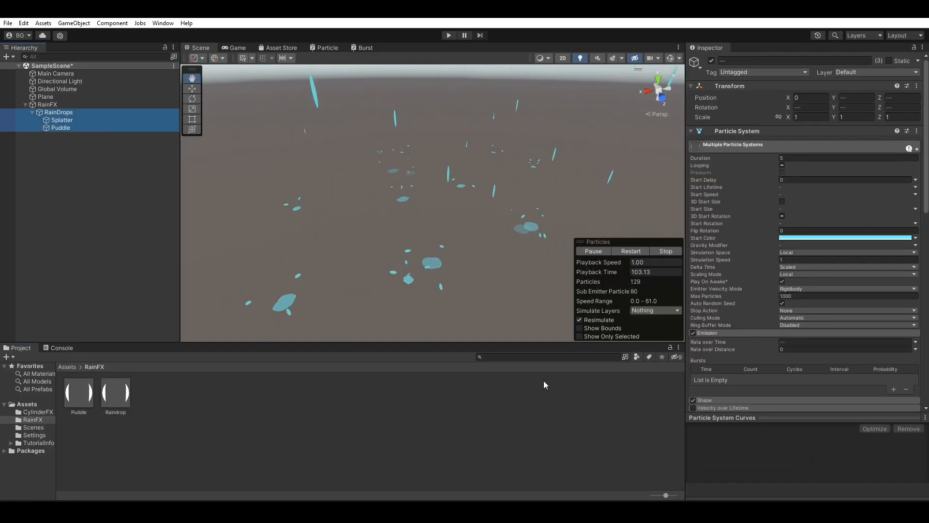
left_click(816, 238)
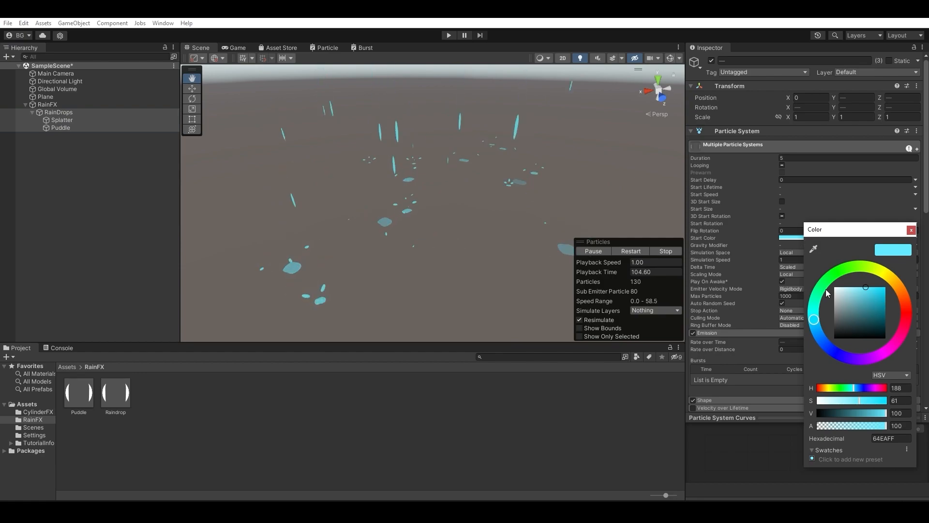
left_click(834, 429)
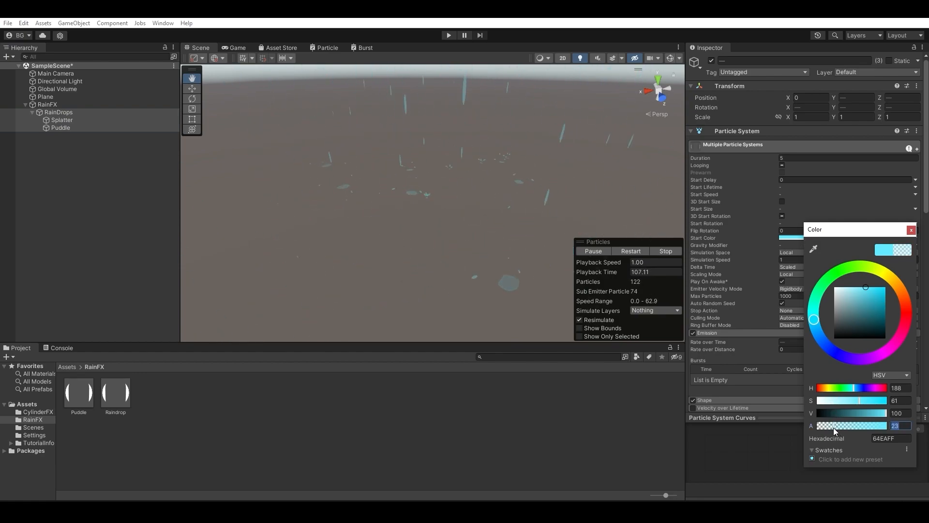